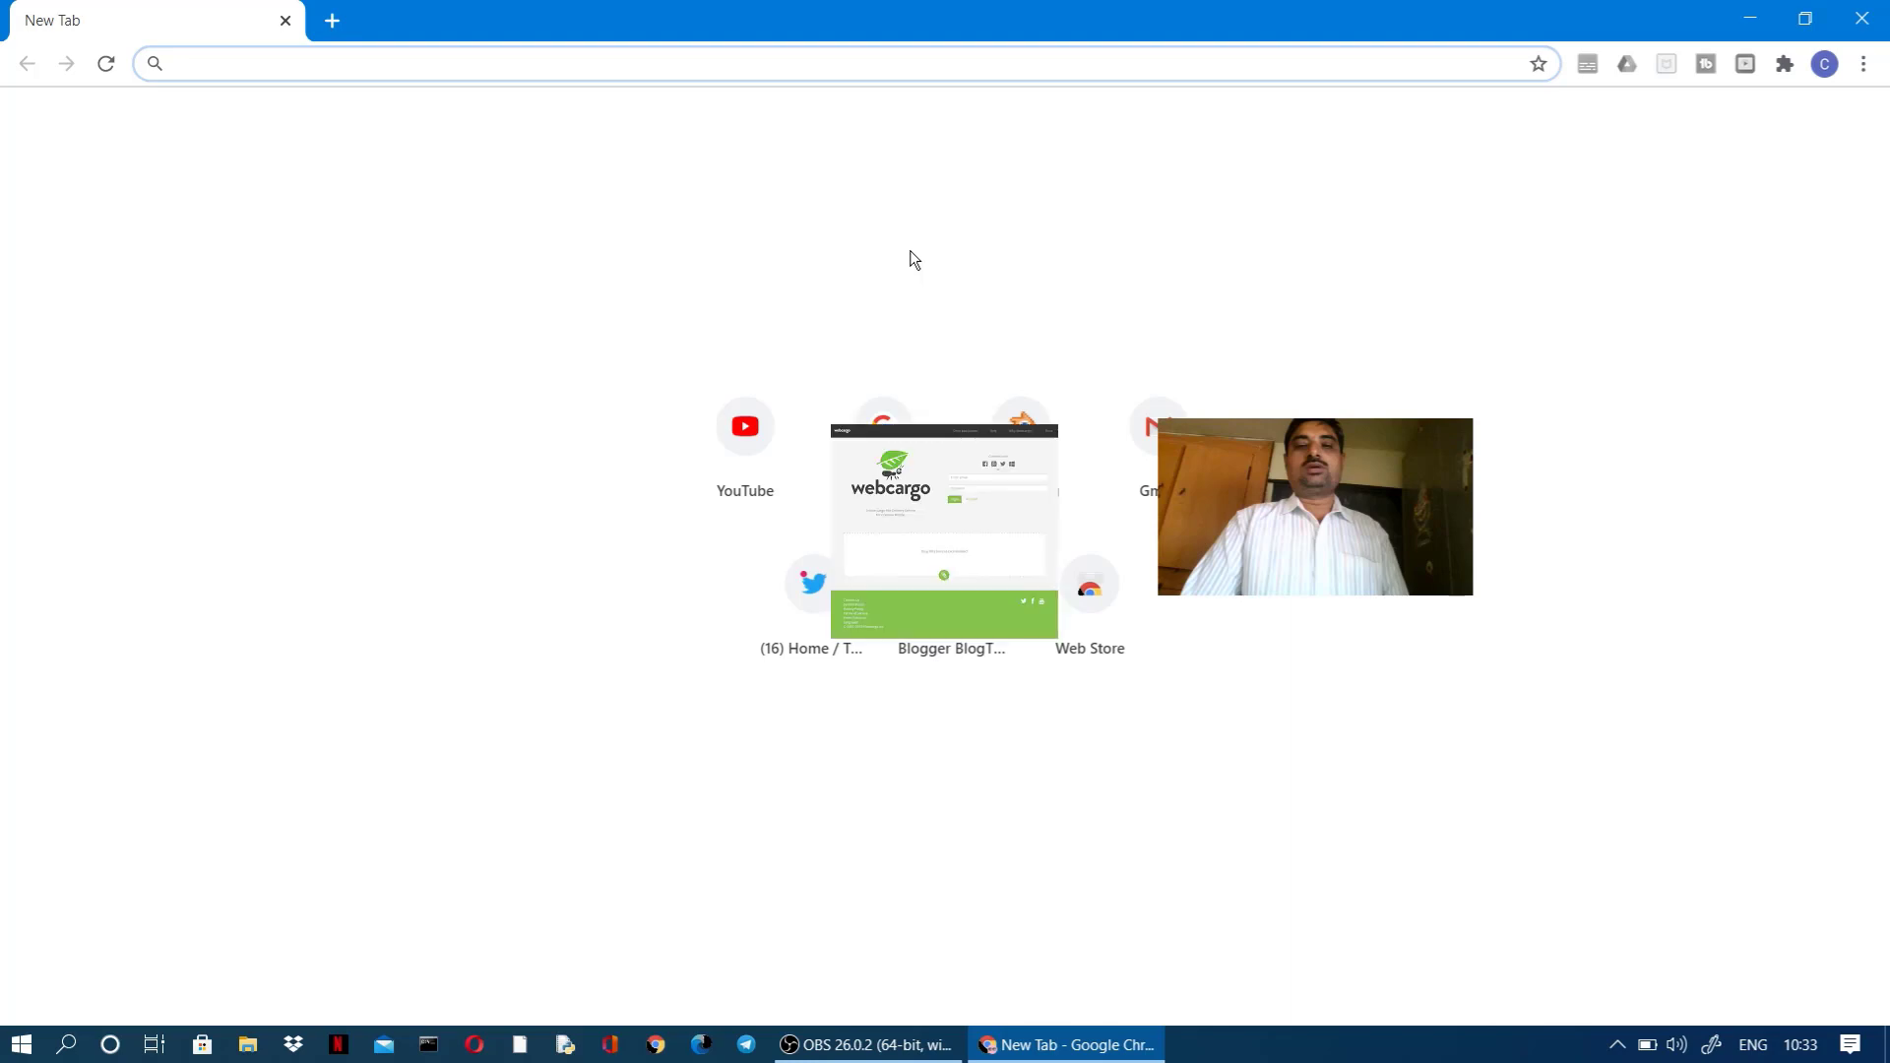
# Step: Load google.com in Chrome as the route to the webcargo.net site
pyautogui.write('google.com')
pyautogui.press('Return')
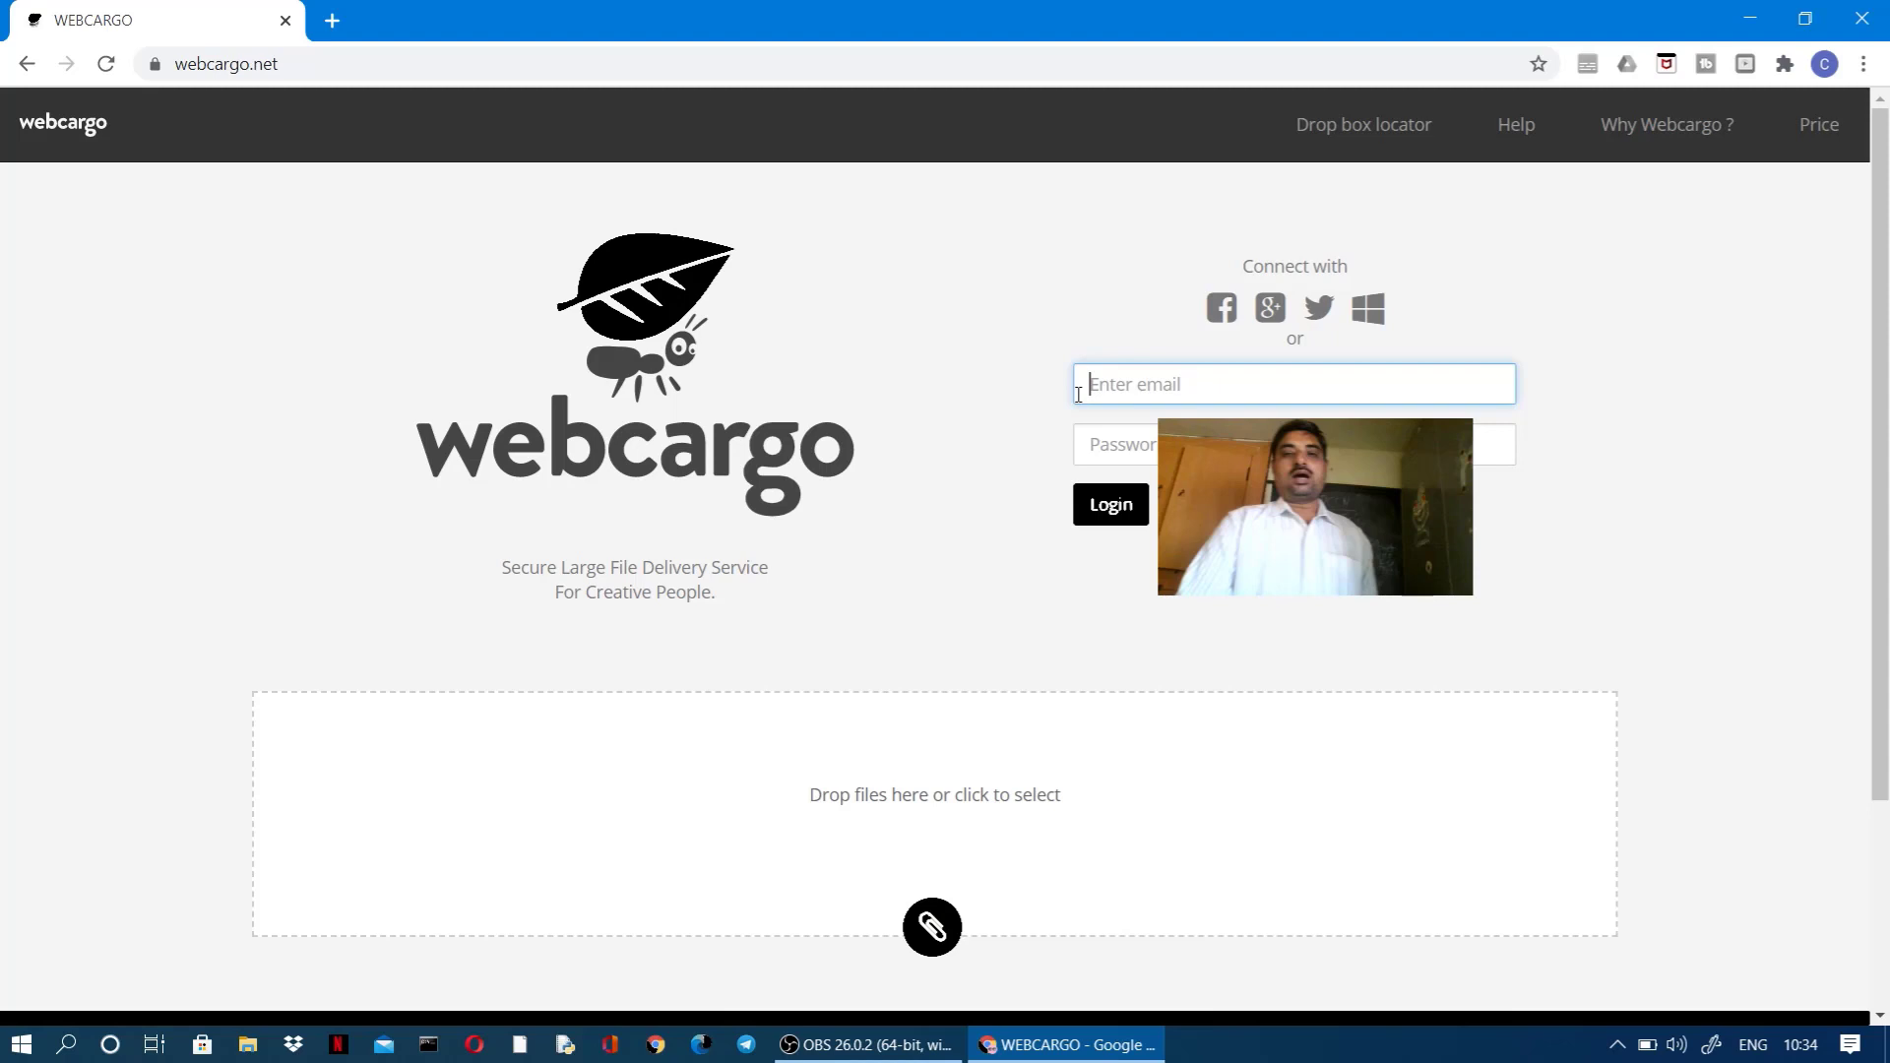
pyautogui.scroll(-3, 936, 513)
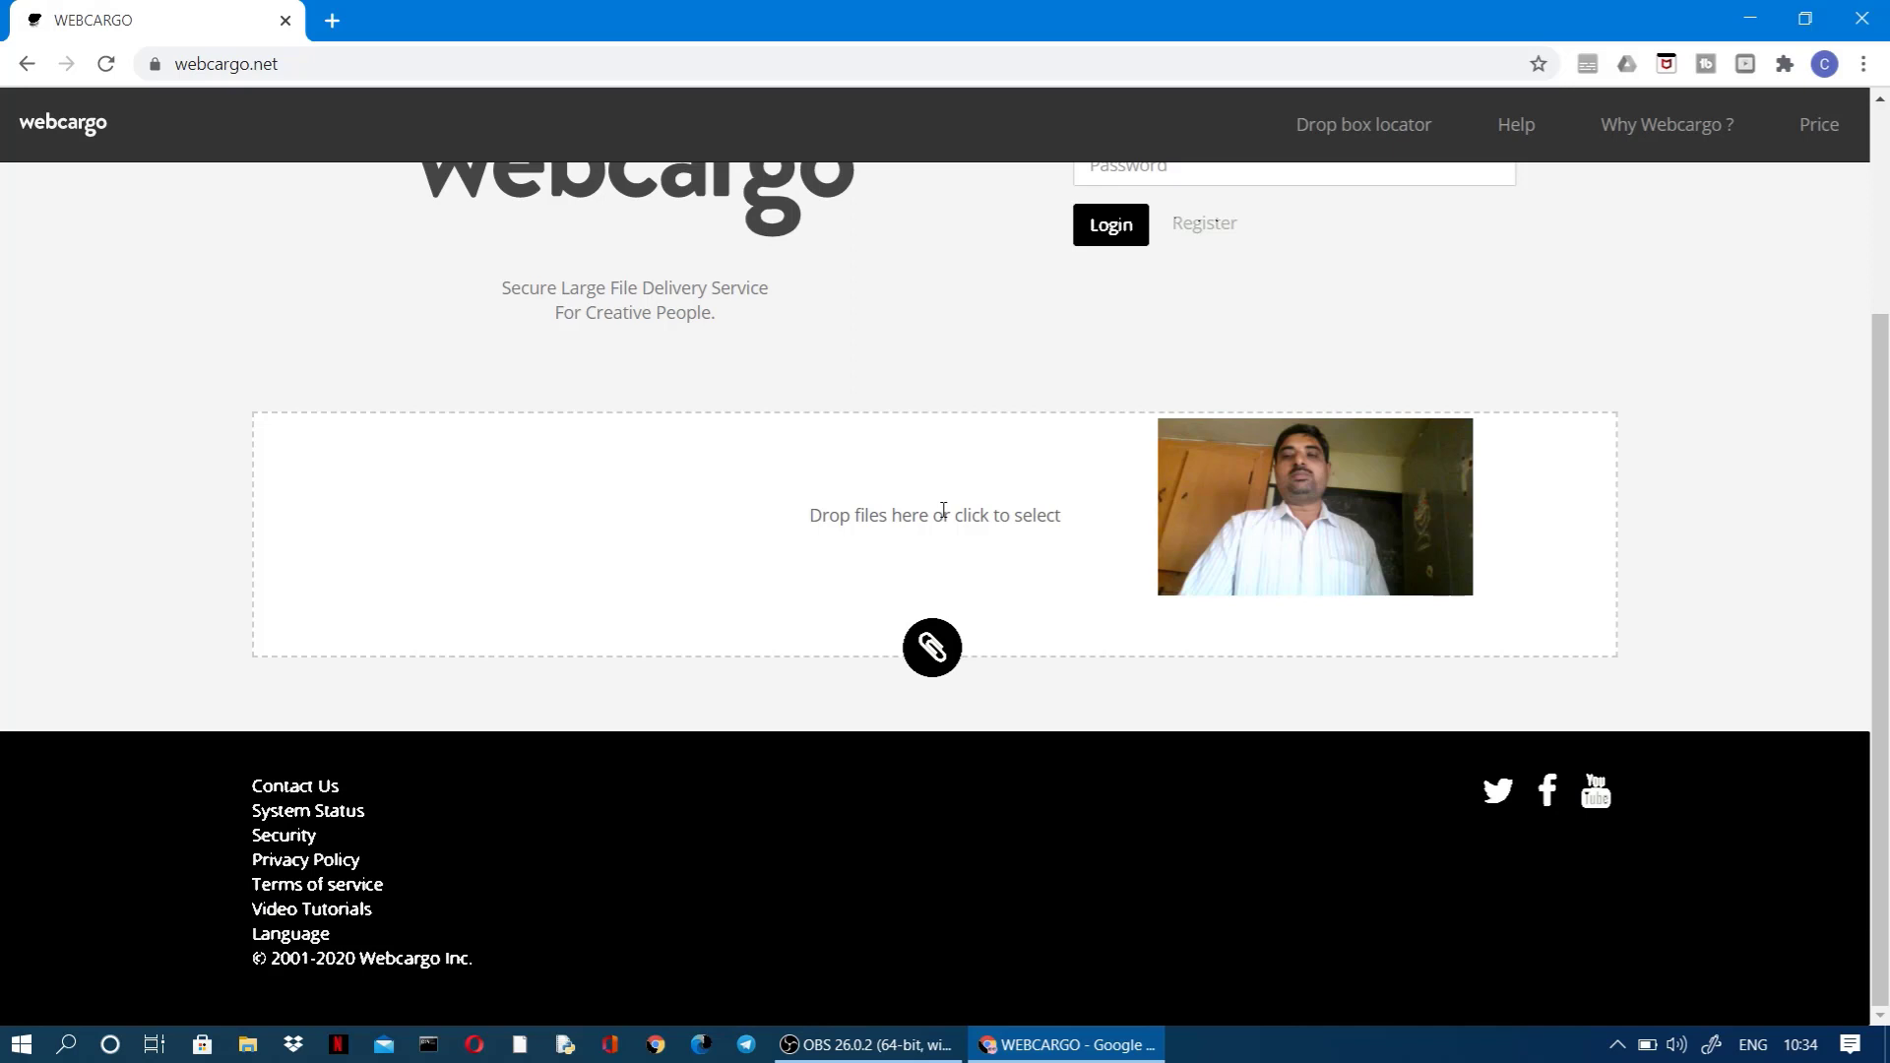
pyautogui.scroll(3, 943, 510)
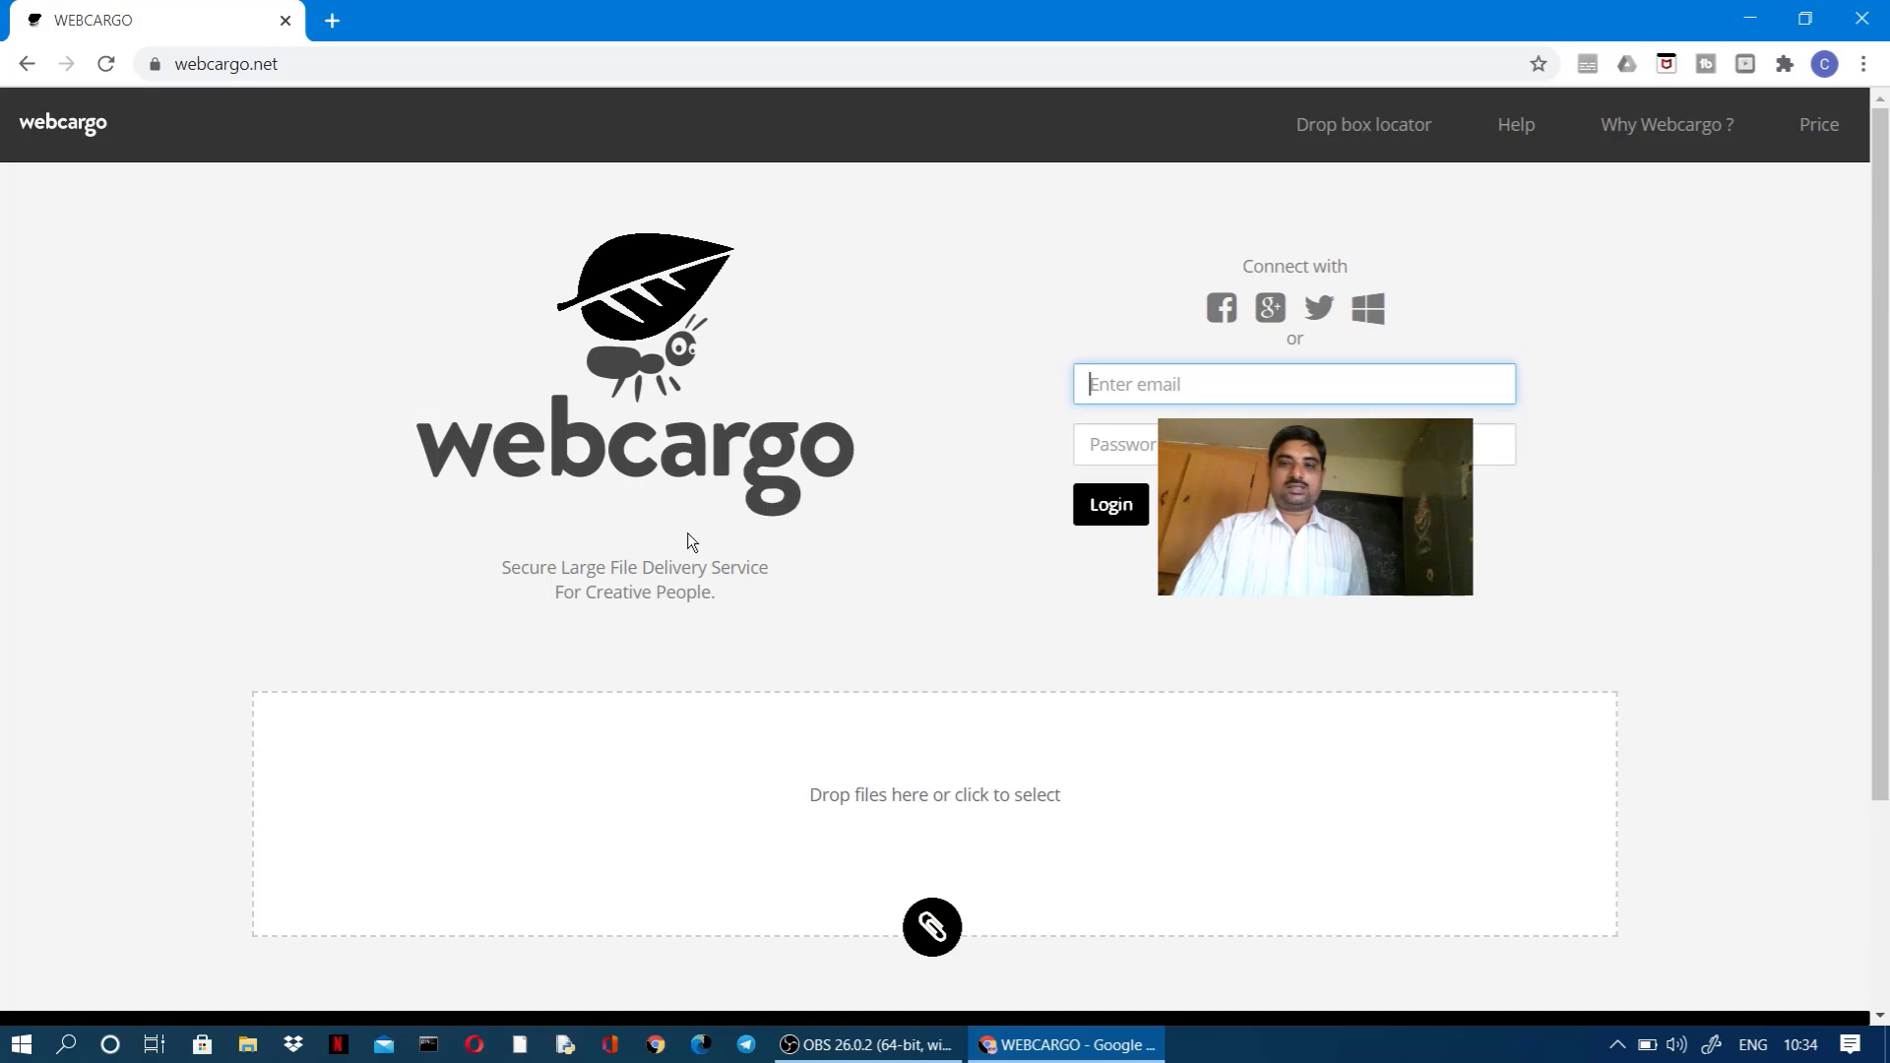
pyautogui.scroll(-1, 725, 514)
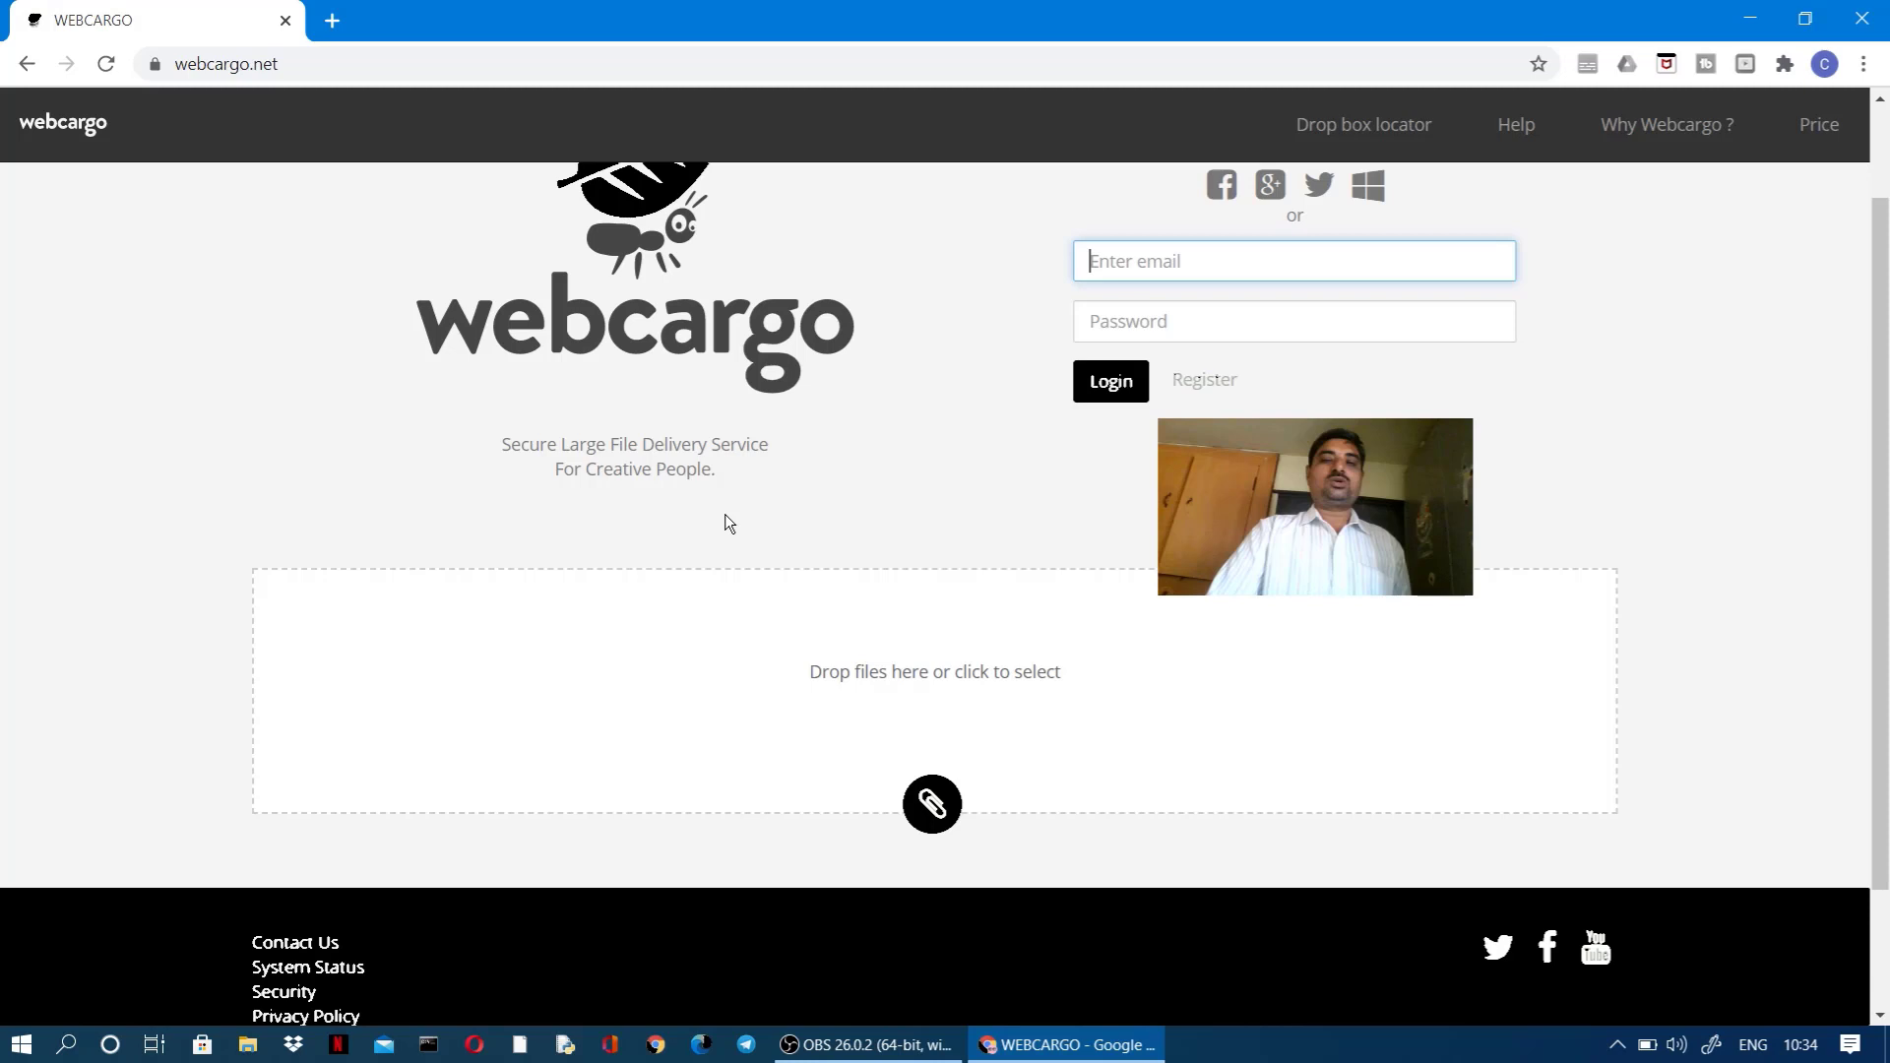
pyautogui.scroll(1, 898, 512)
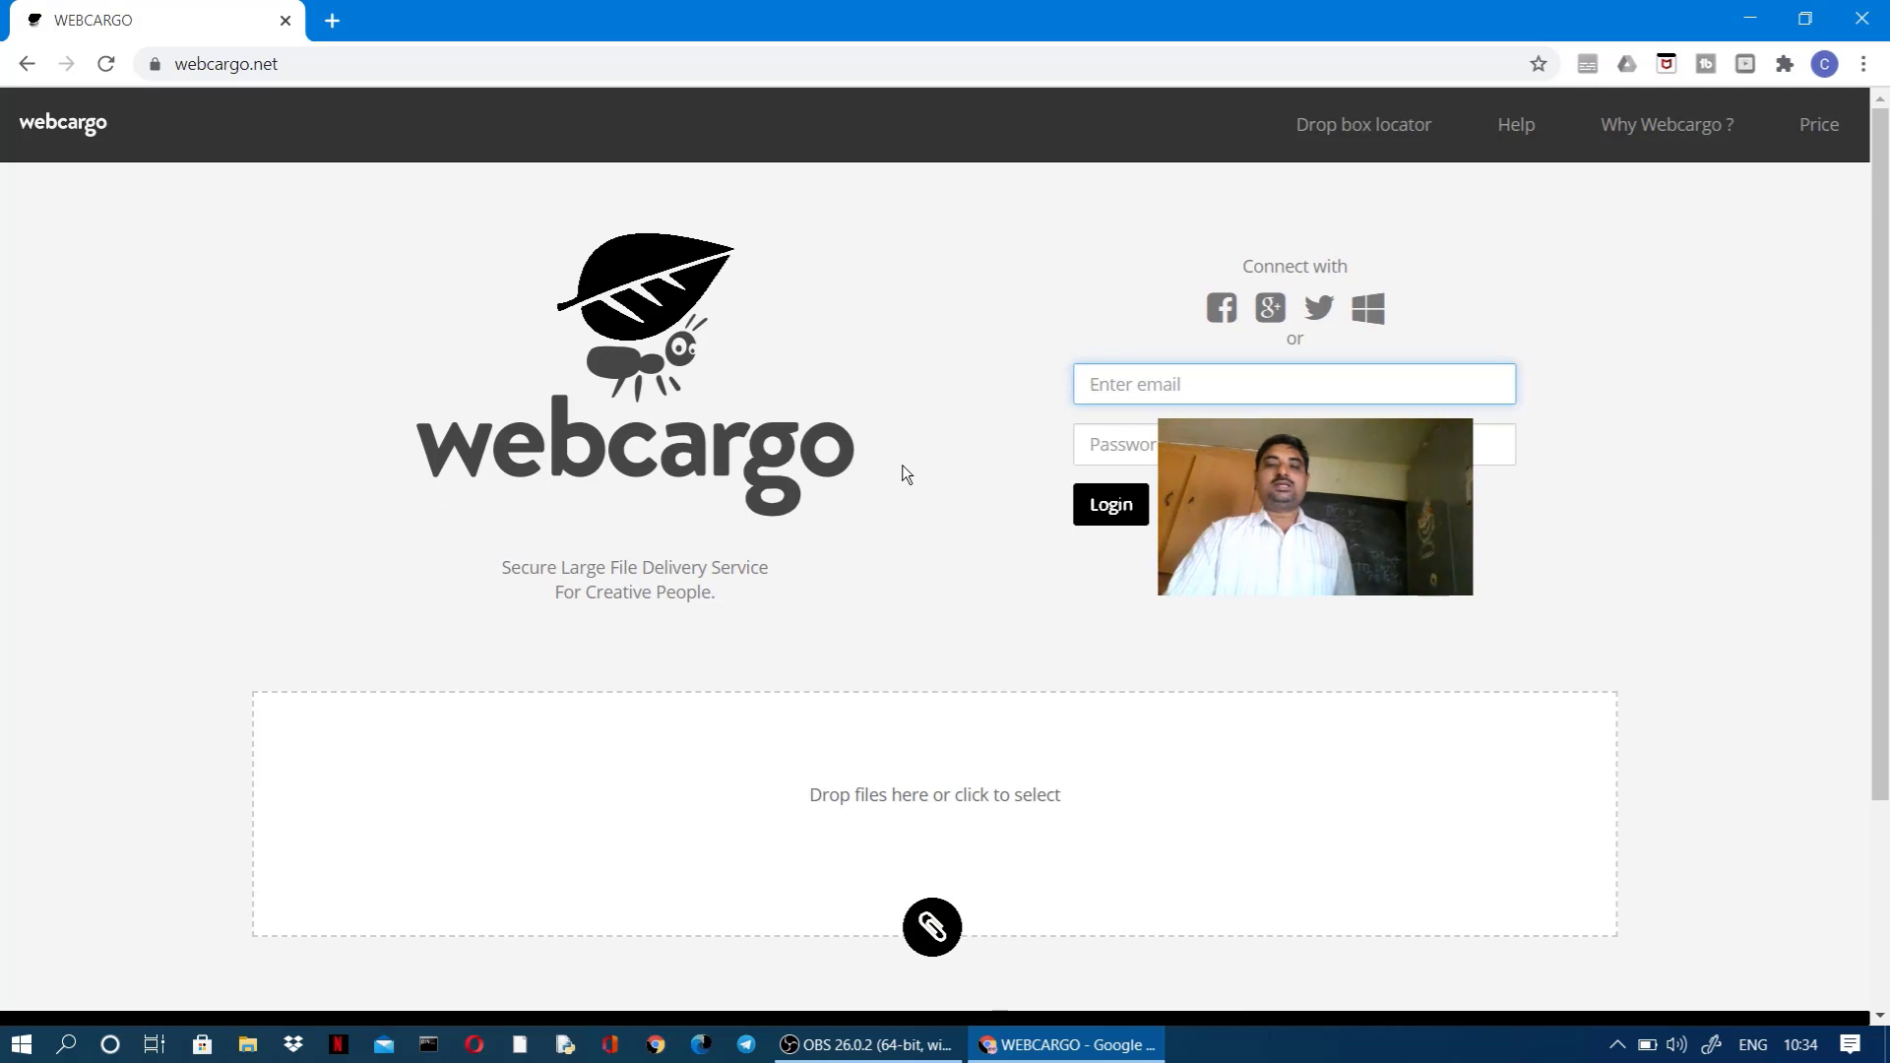
pyautogui.scroll(-3, 940, 652)
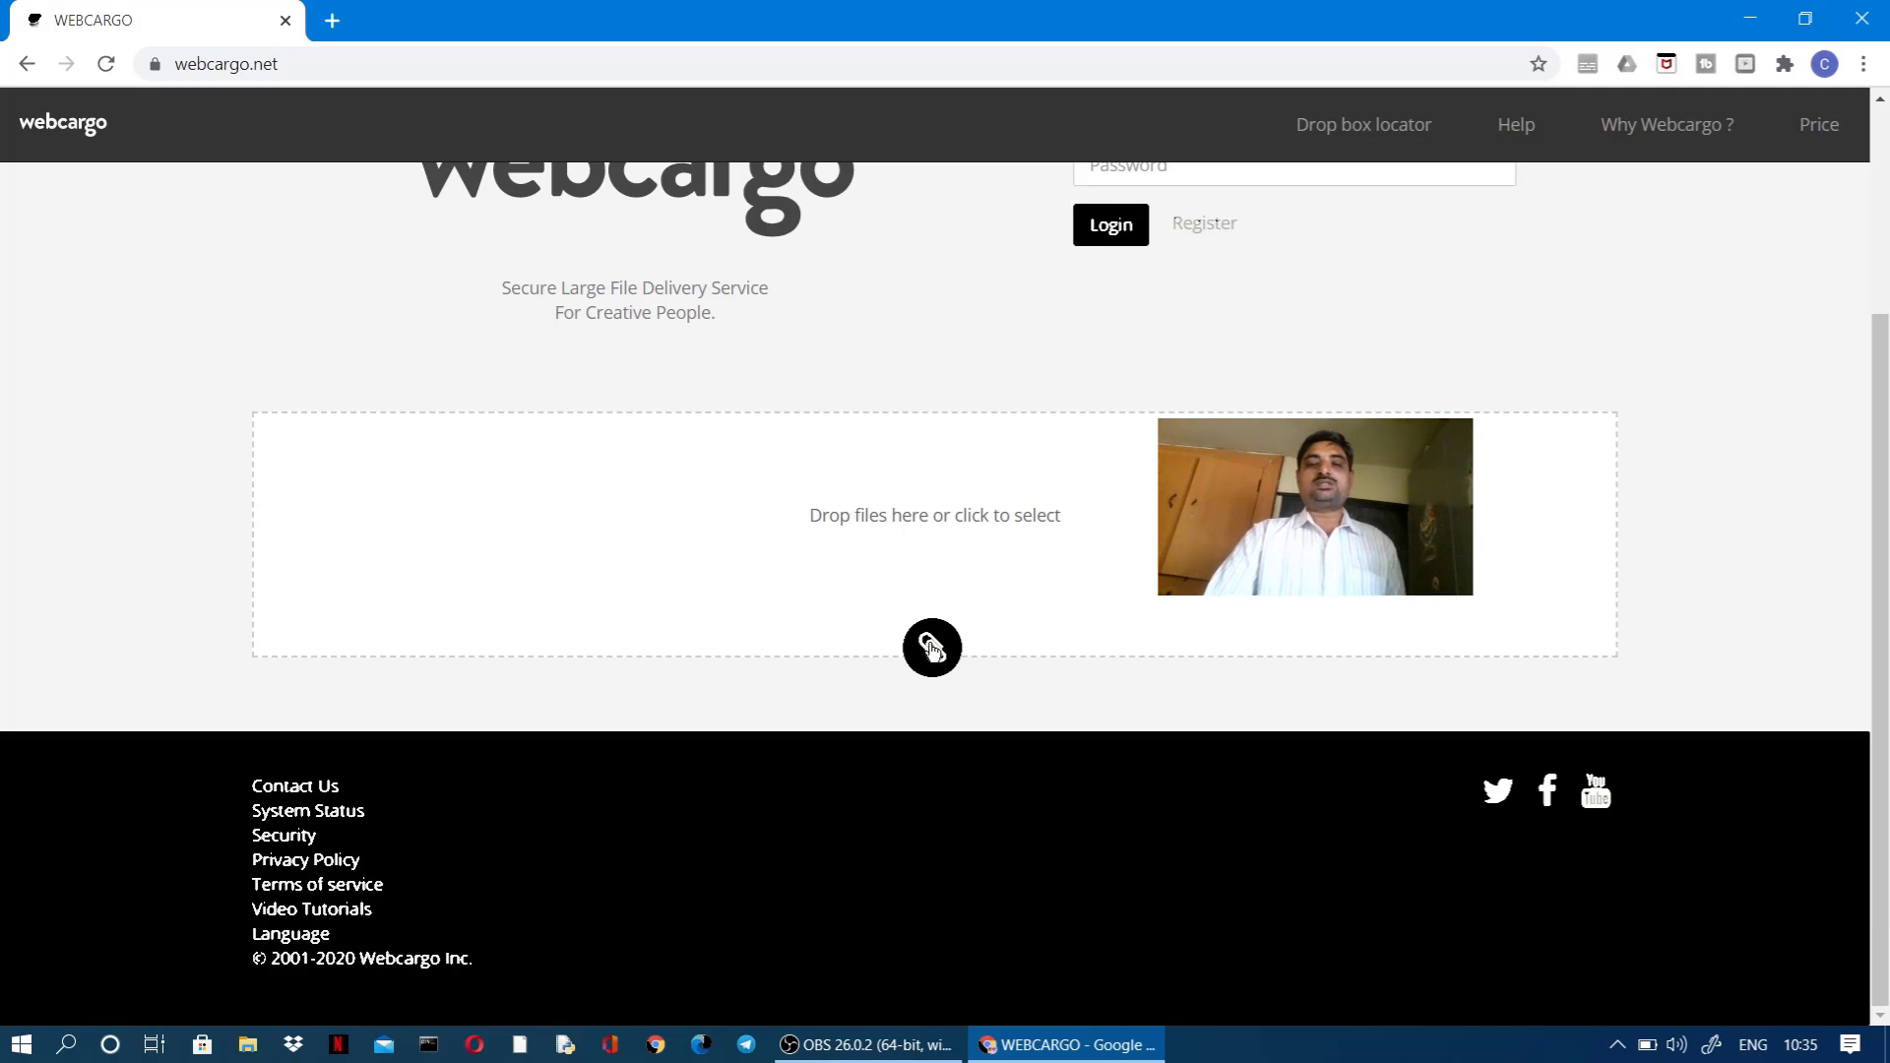
# Step: Select the 'A Book on C' PDF from the Desktop dtop folder in the Open dialog
pyautogui.click(930, 647)
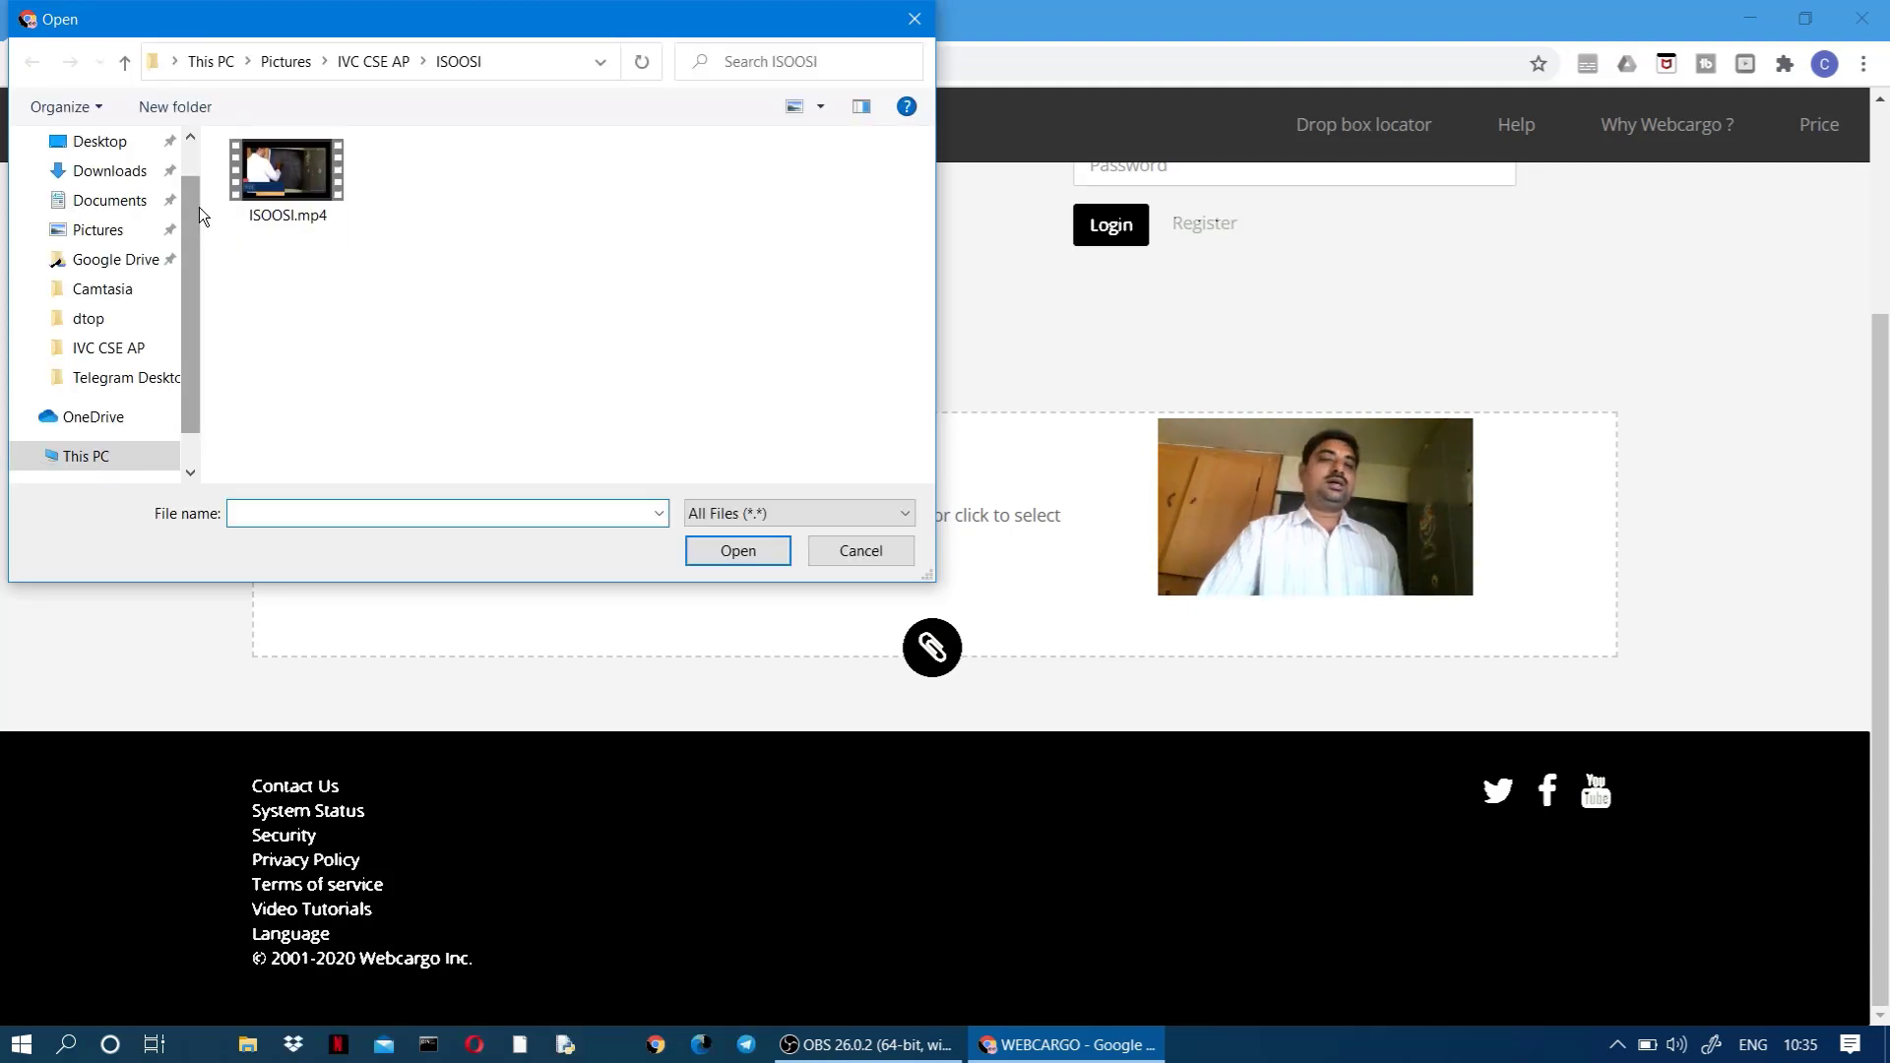
pyautogui.moveTo(187, 215); pyautogui.dragTo(190, 250)
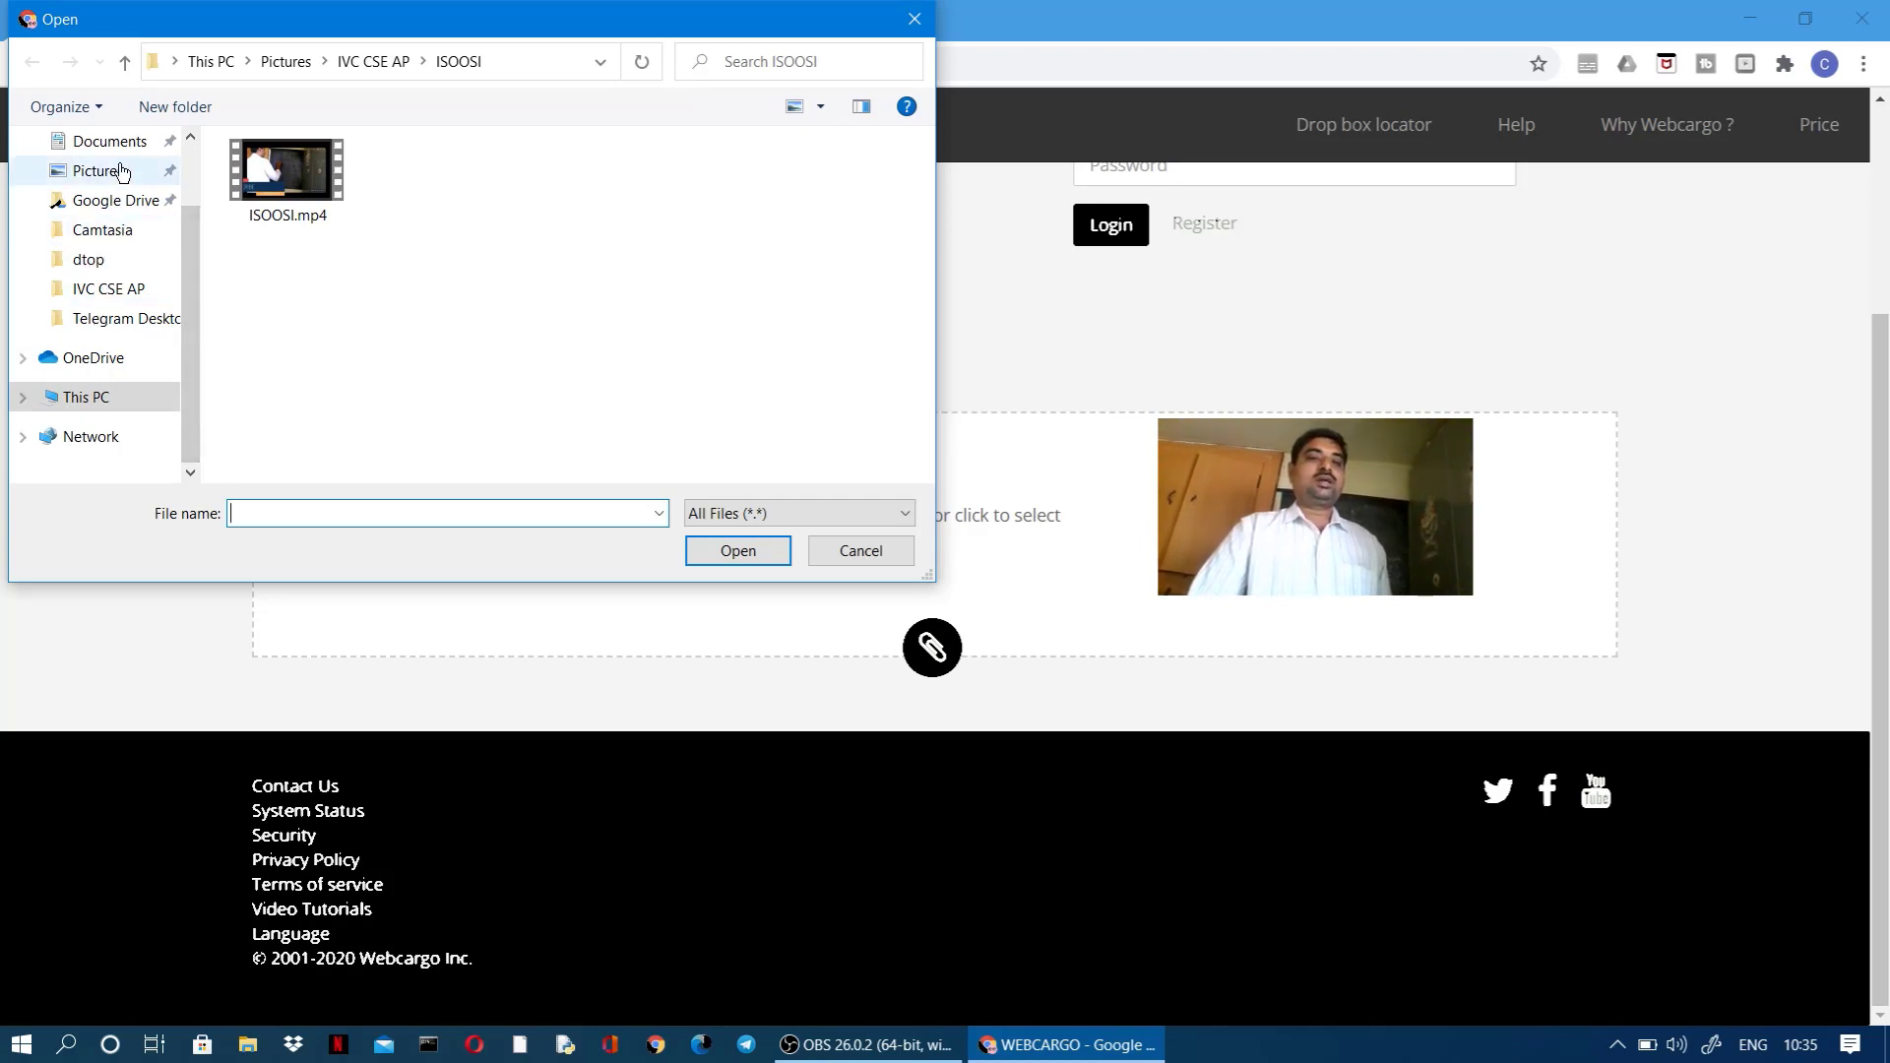
pyautogui.click(95, 264)
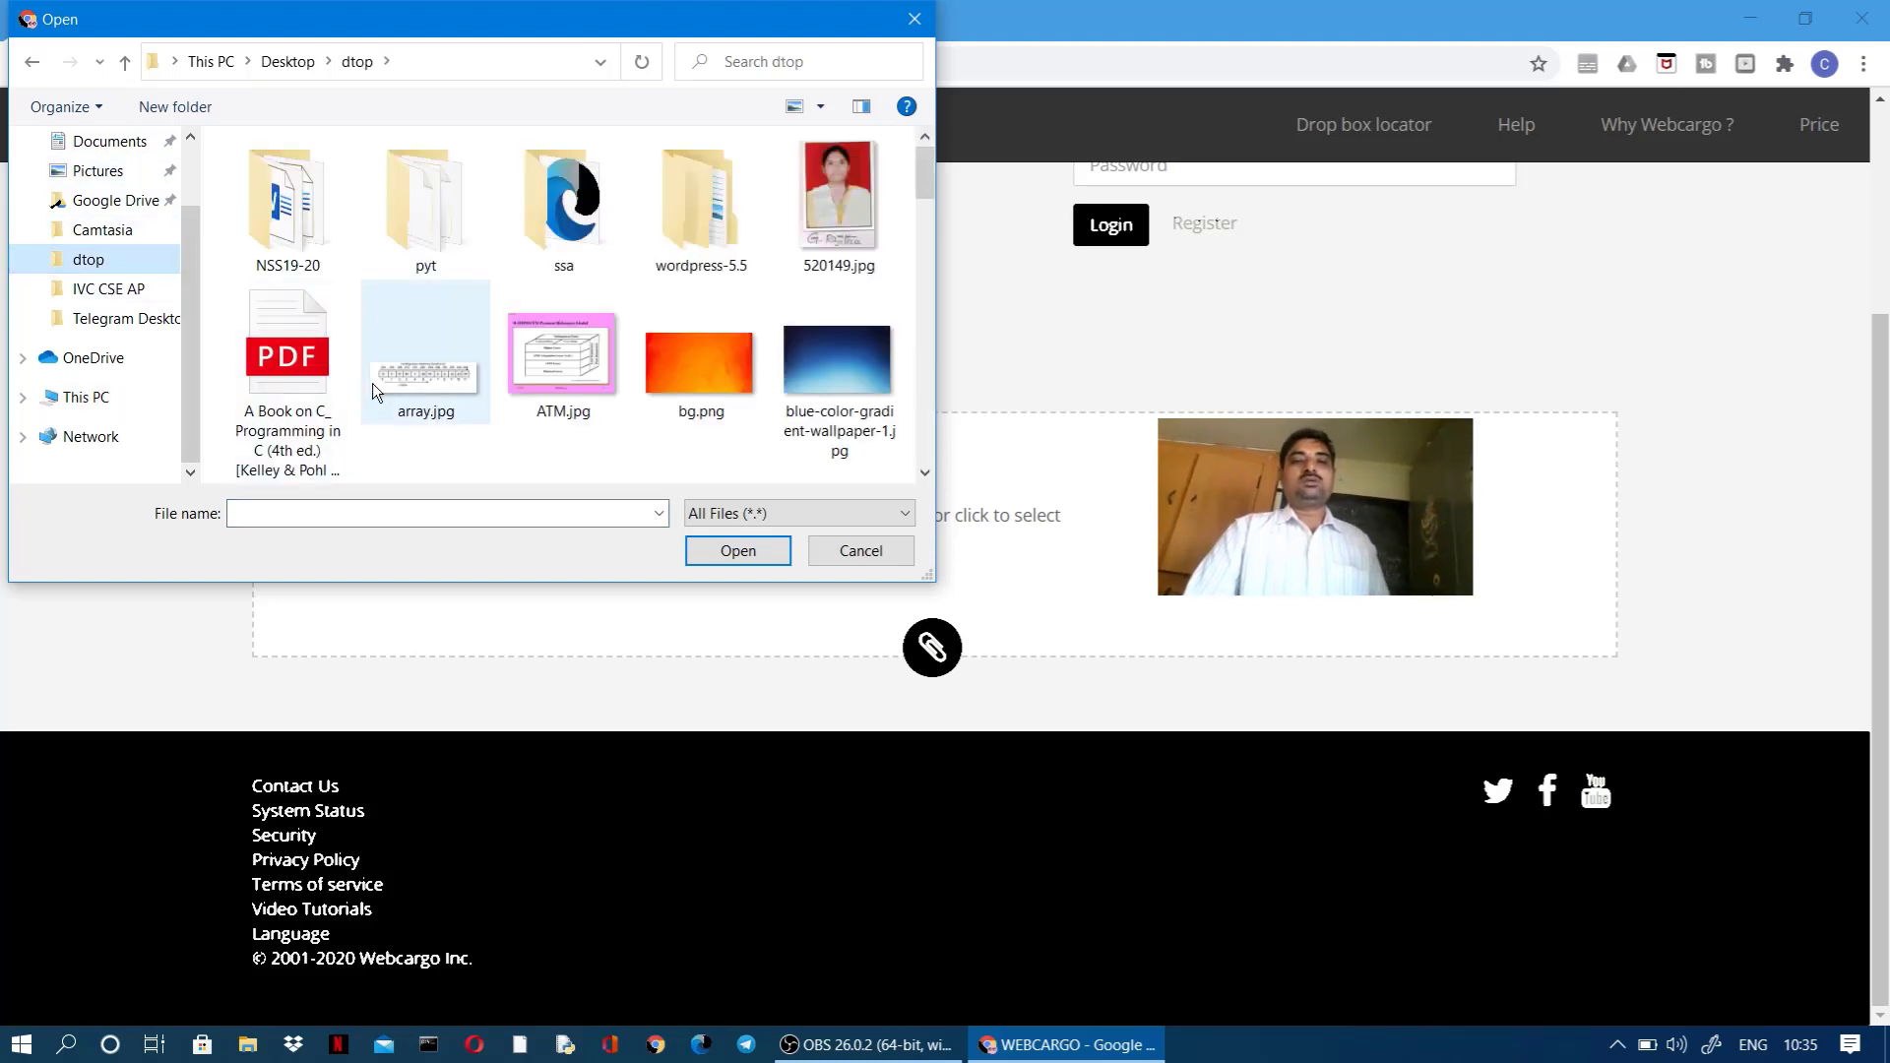
pyautogui.scroll(-2, 372, 382)
pyautogui.scroll(-10, 464, 365)
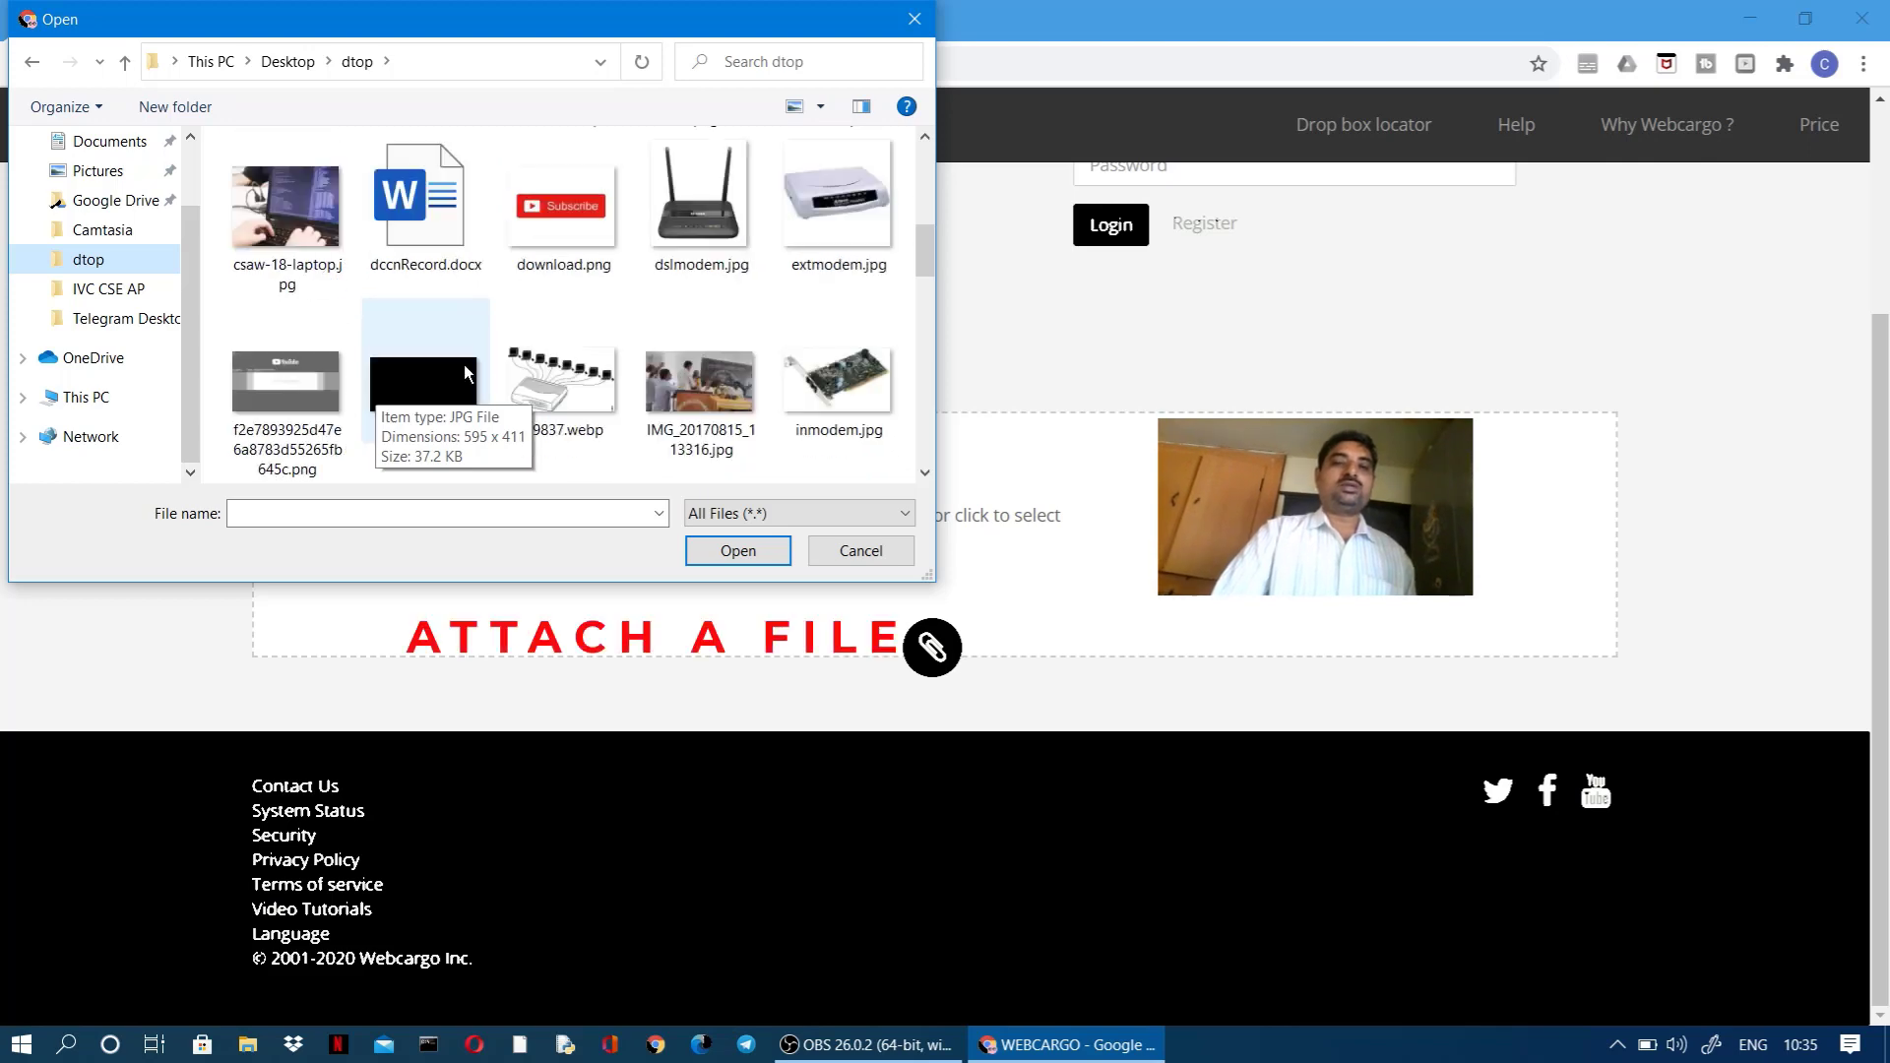
pyautogui.scroll(-3, 466, 364)
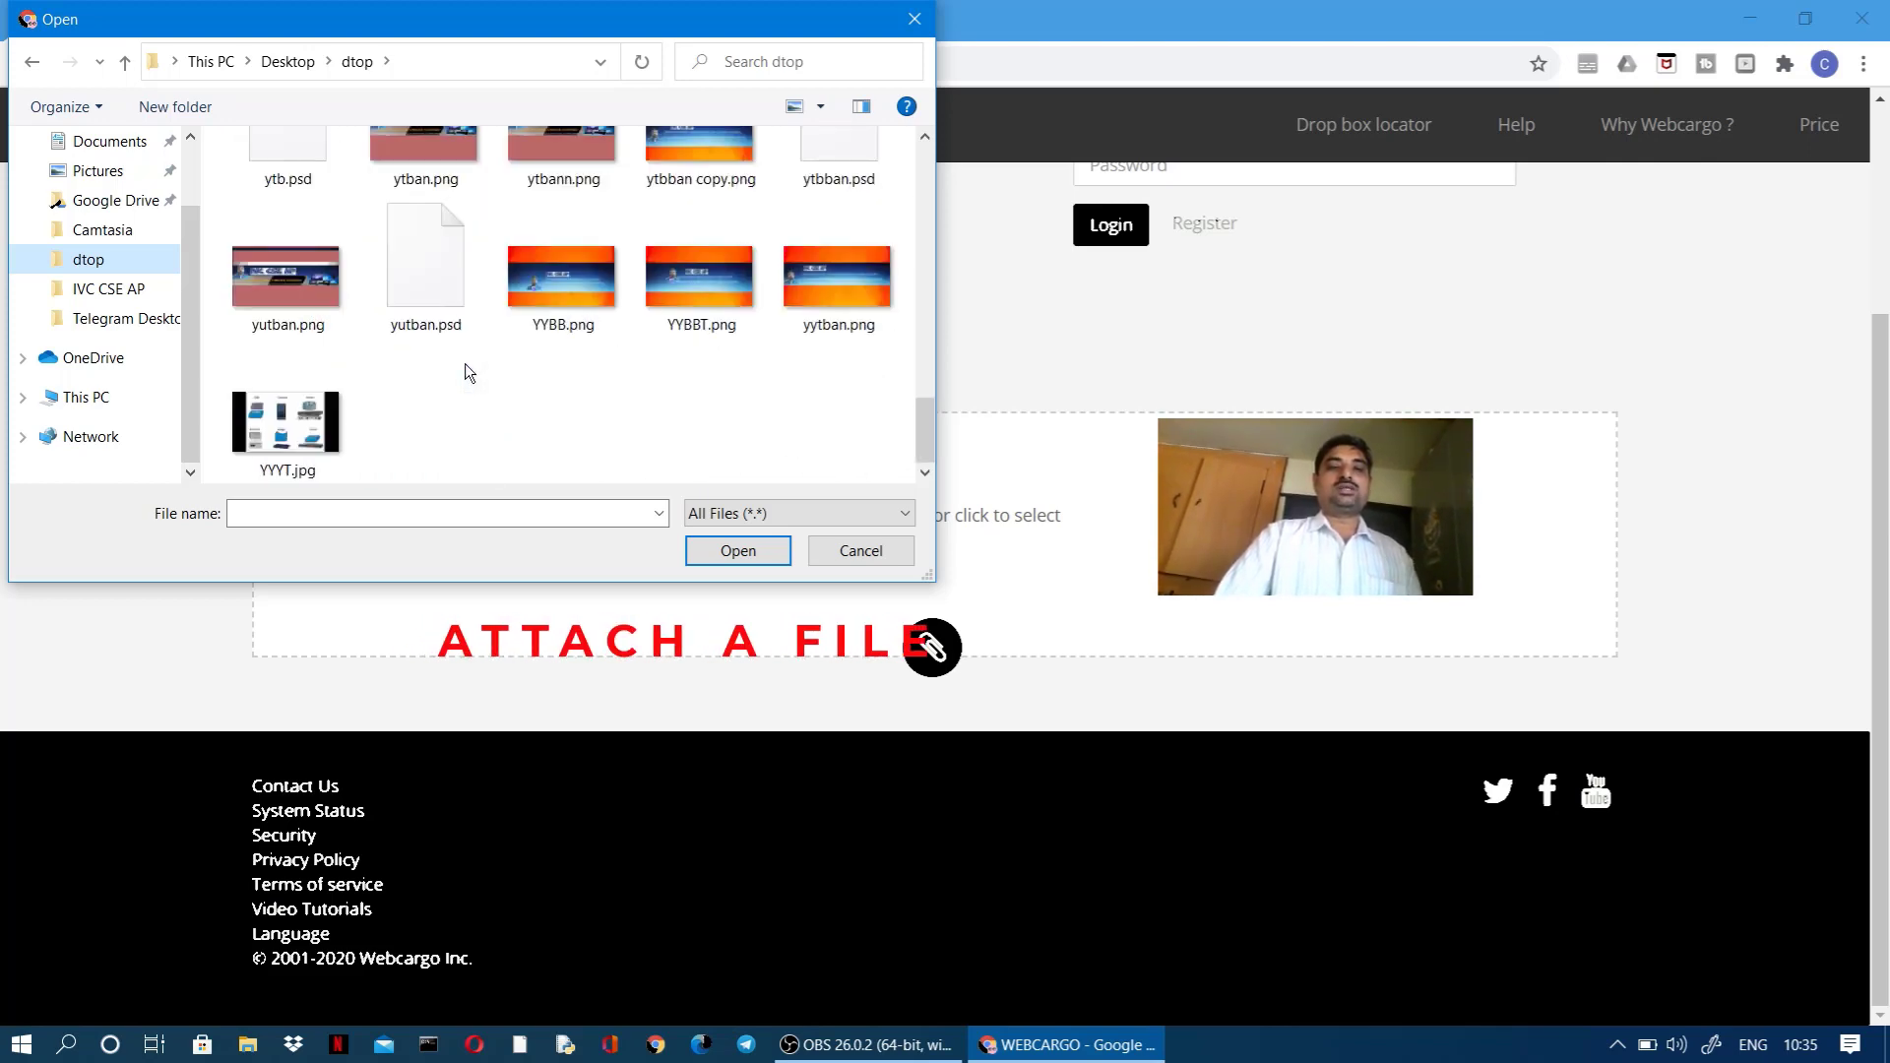
pyautogui.scroll(5, 465, 372)
pyautogui.scroll(5, 465, 371)
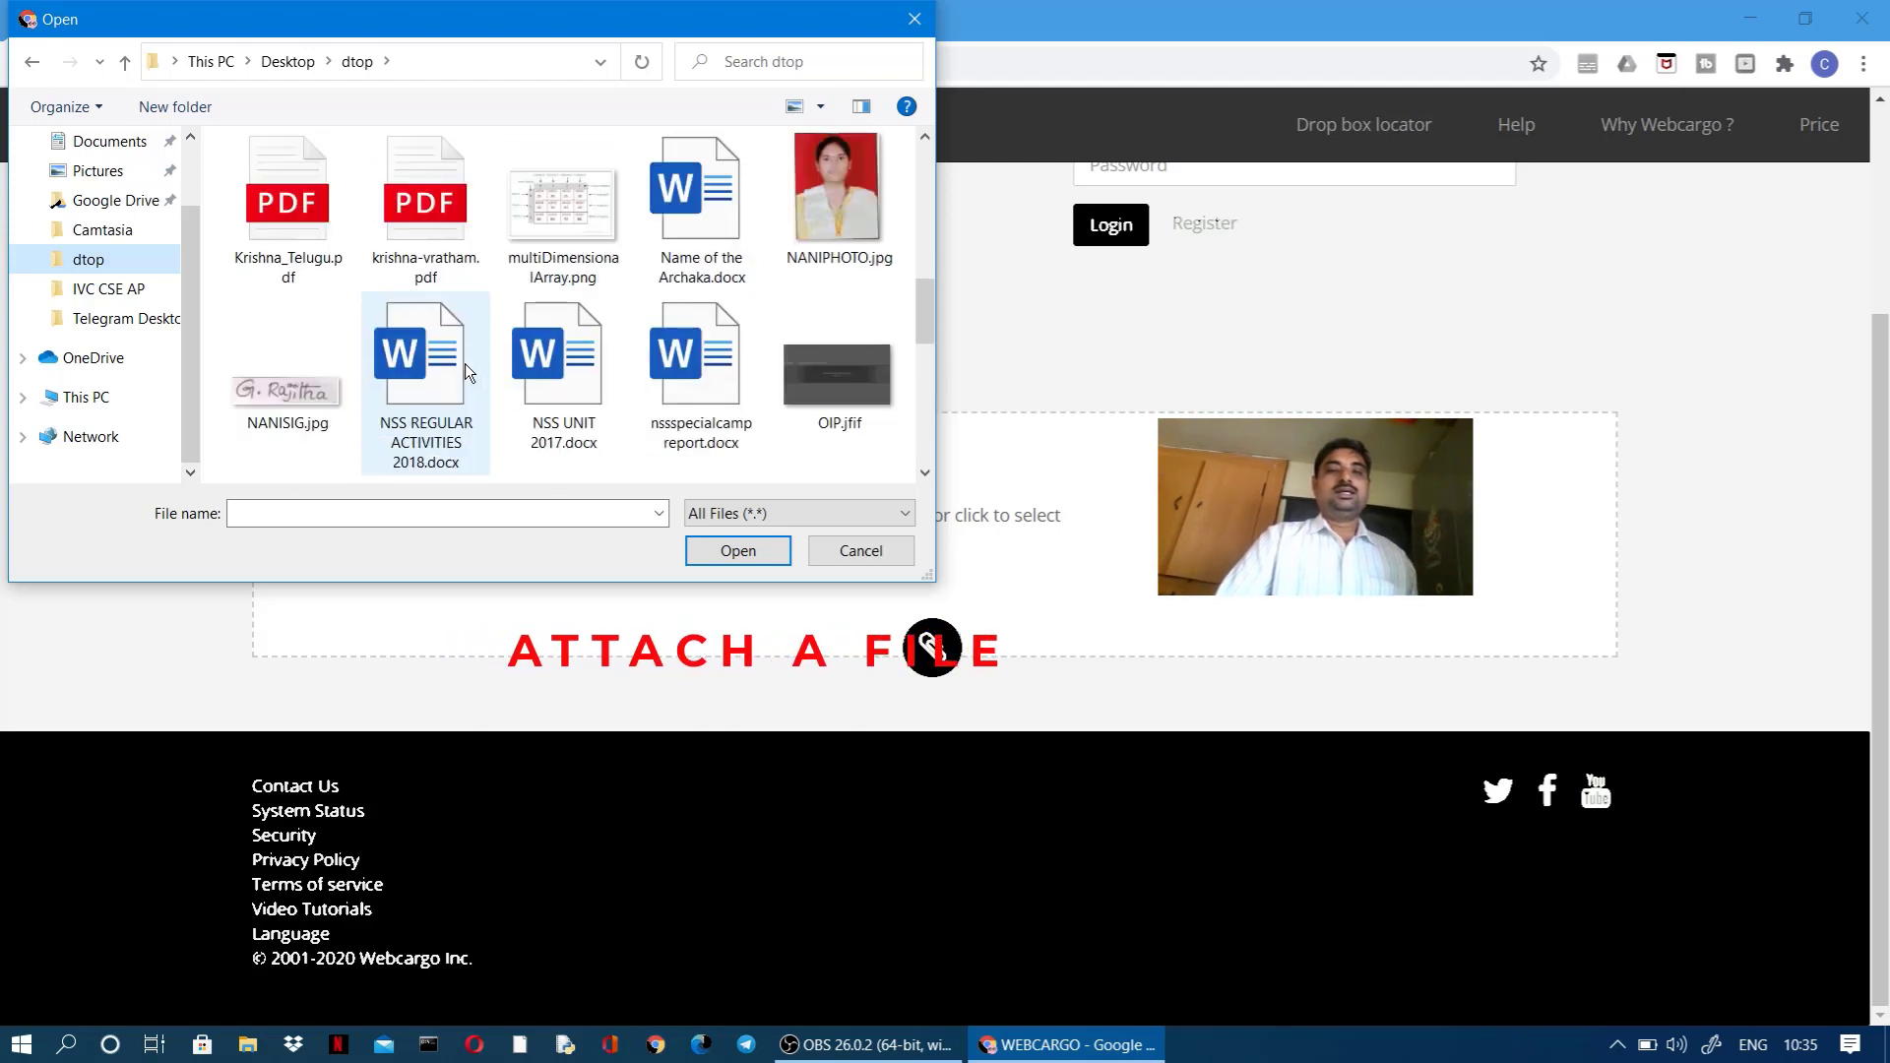
pyautogui.scroll(2, 464, 371)
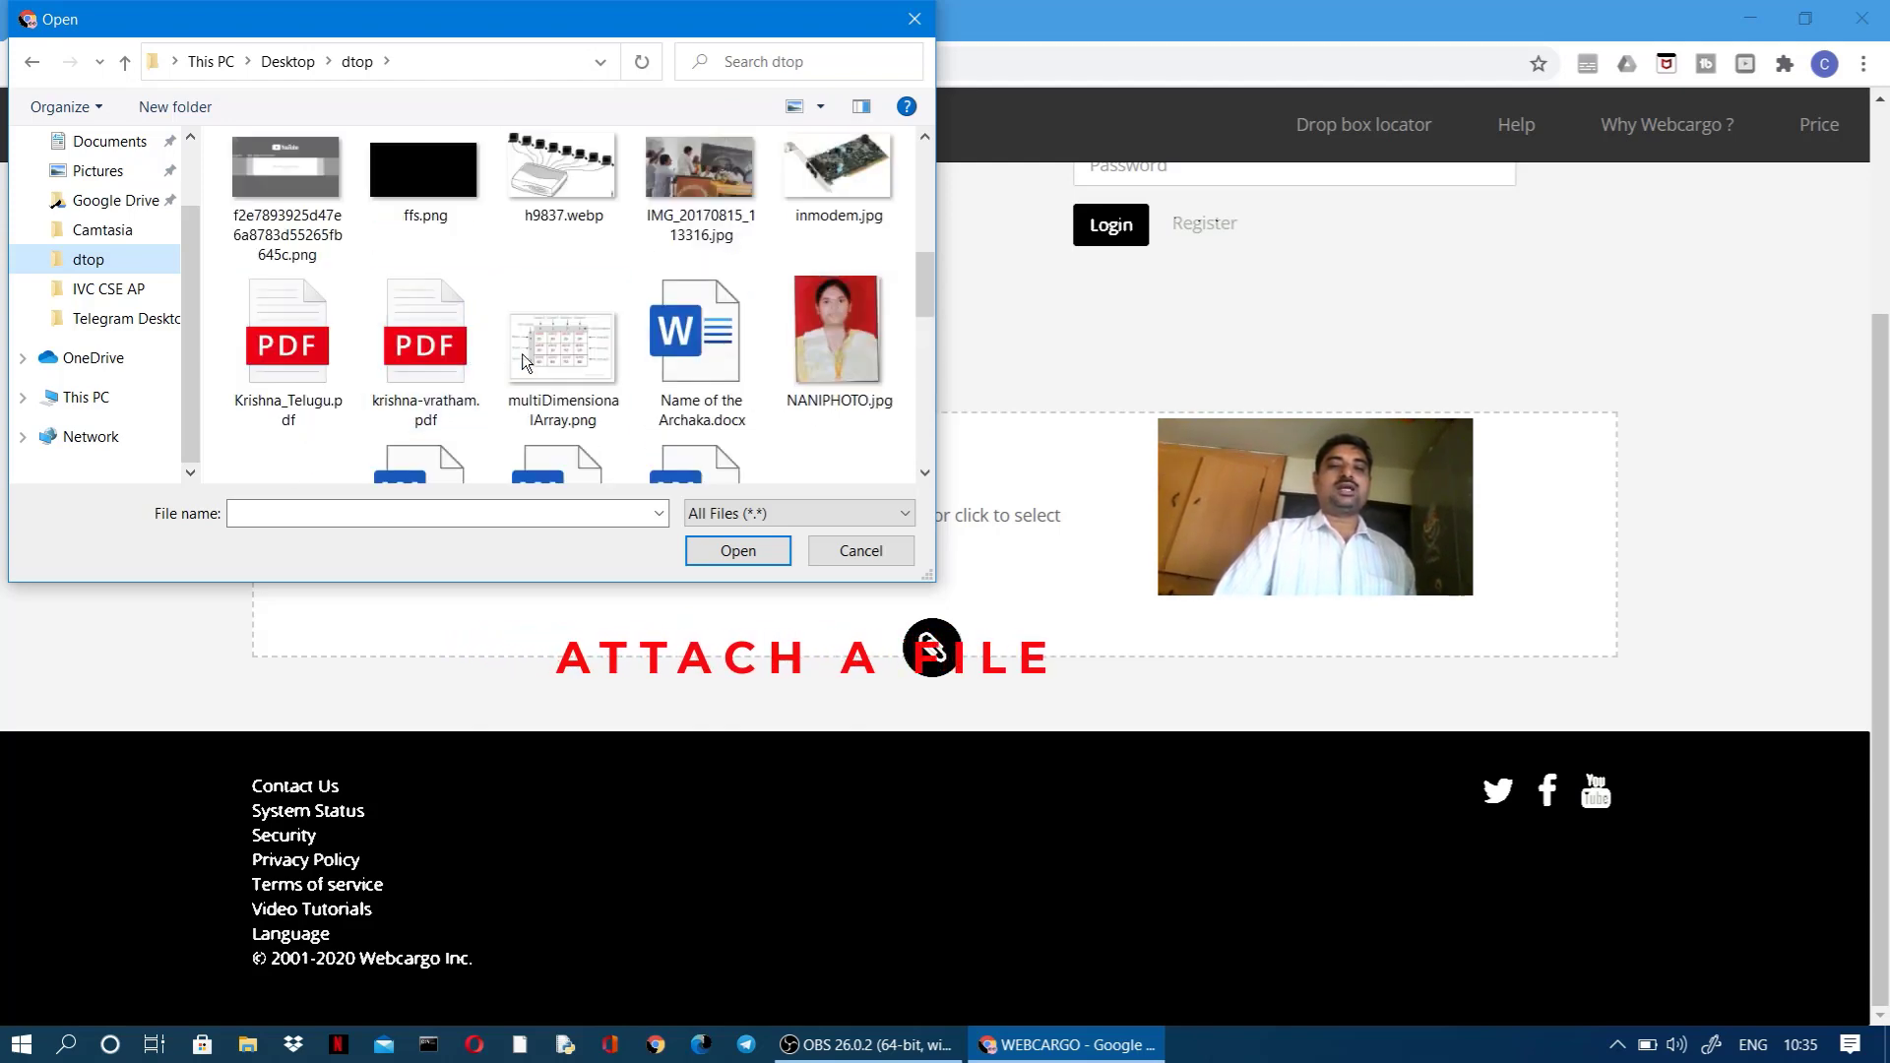
pyautogui.scroll(-7, 557, 362)
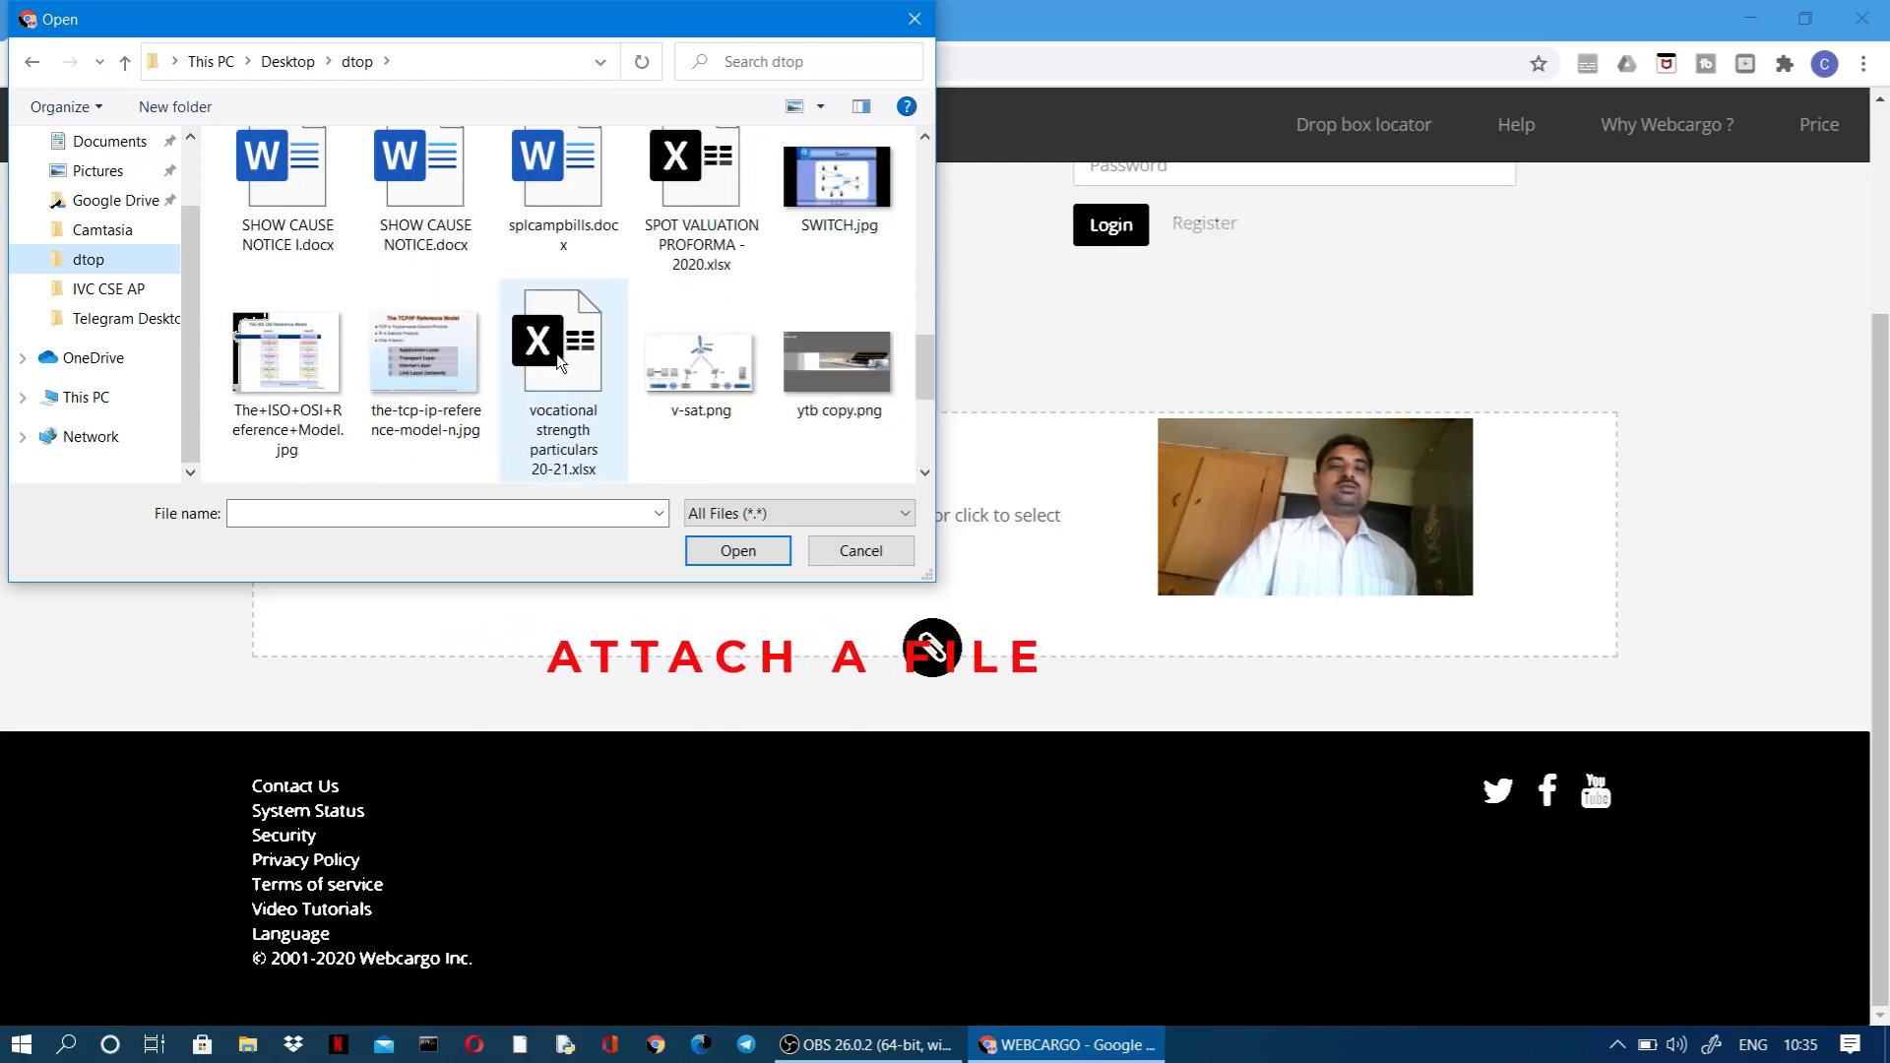
pyautogui.scroll(-2, 558, 354)
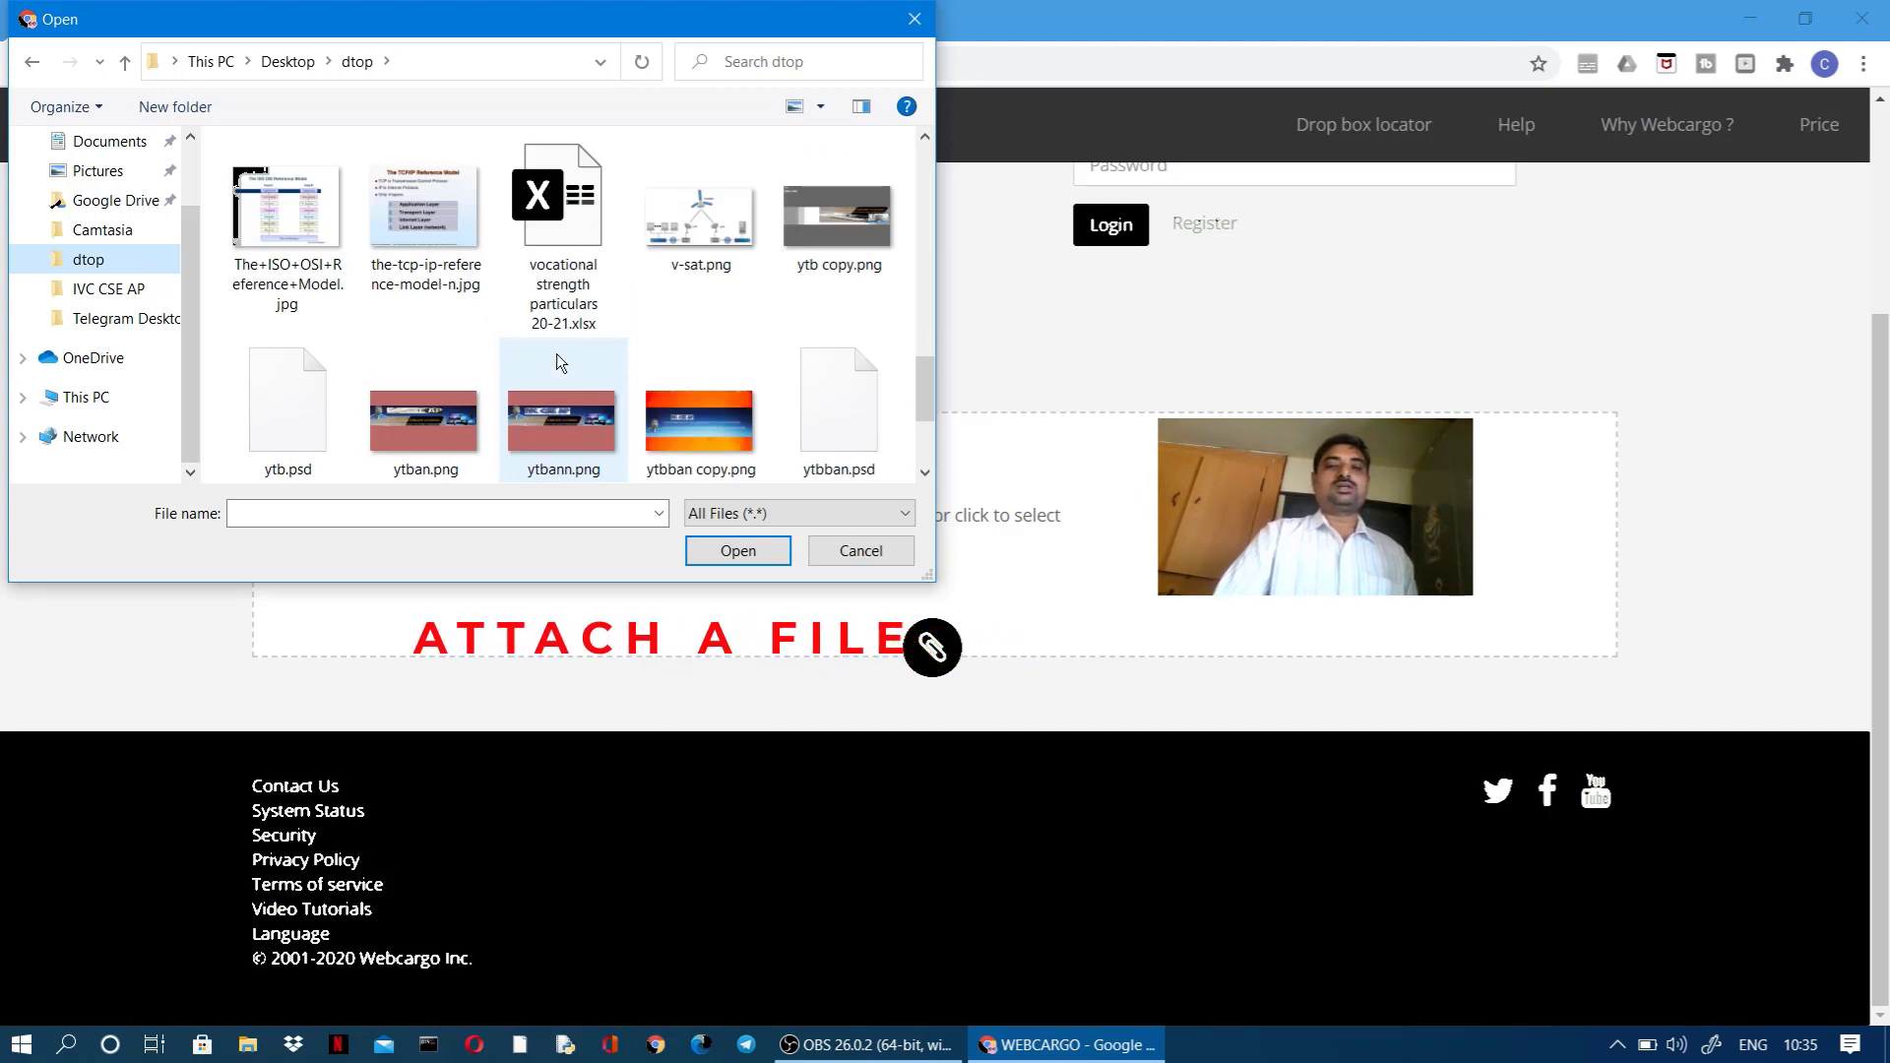
pyautogui.scroll(15, 558, 355)
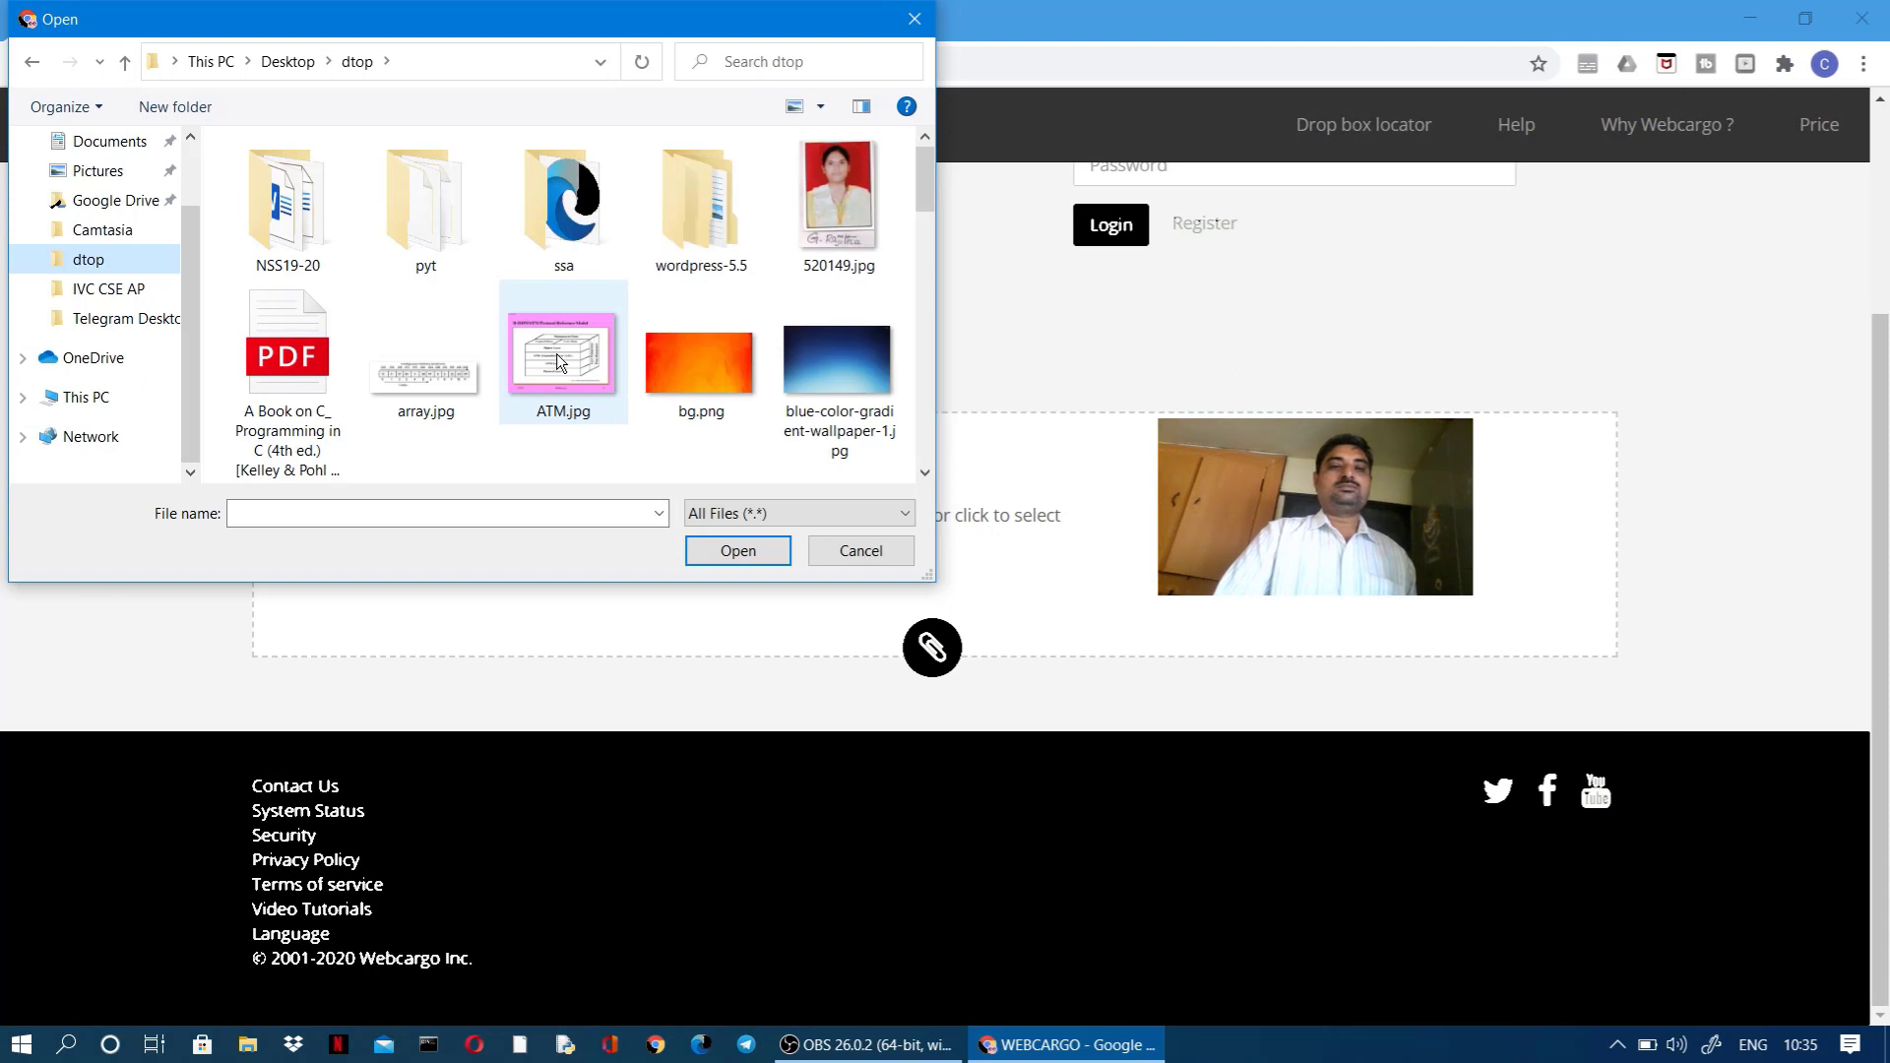
pyautogui.click(311, 360)
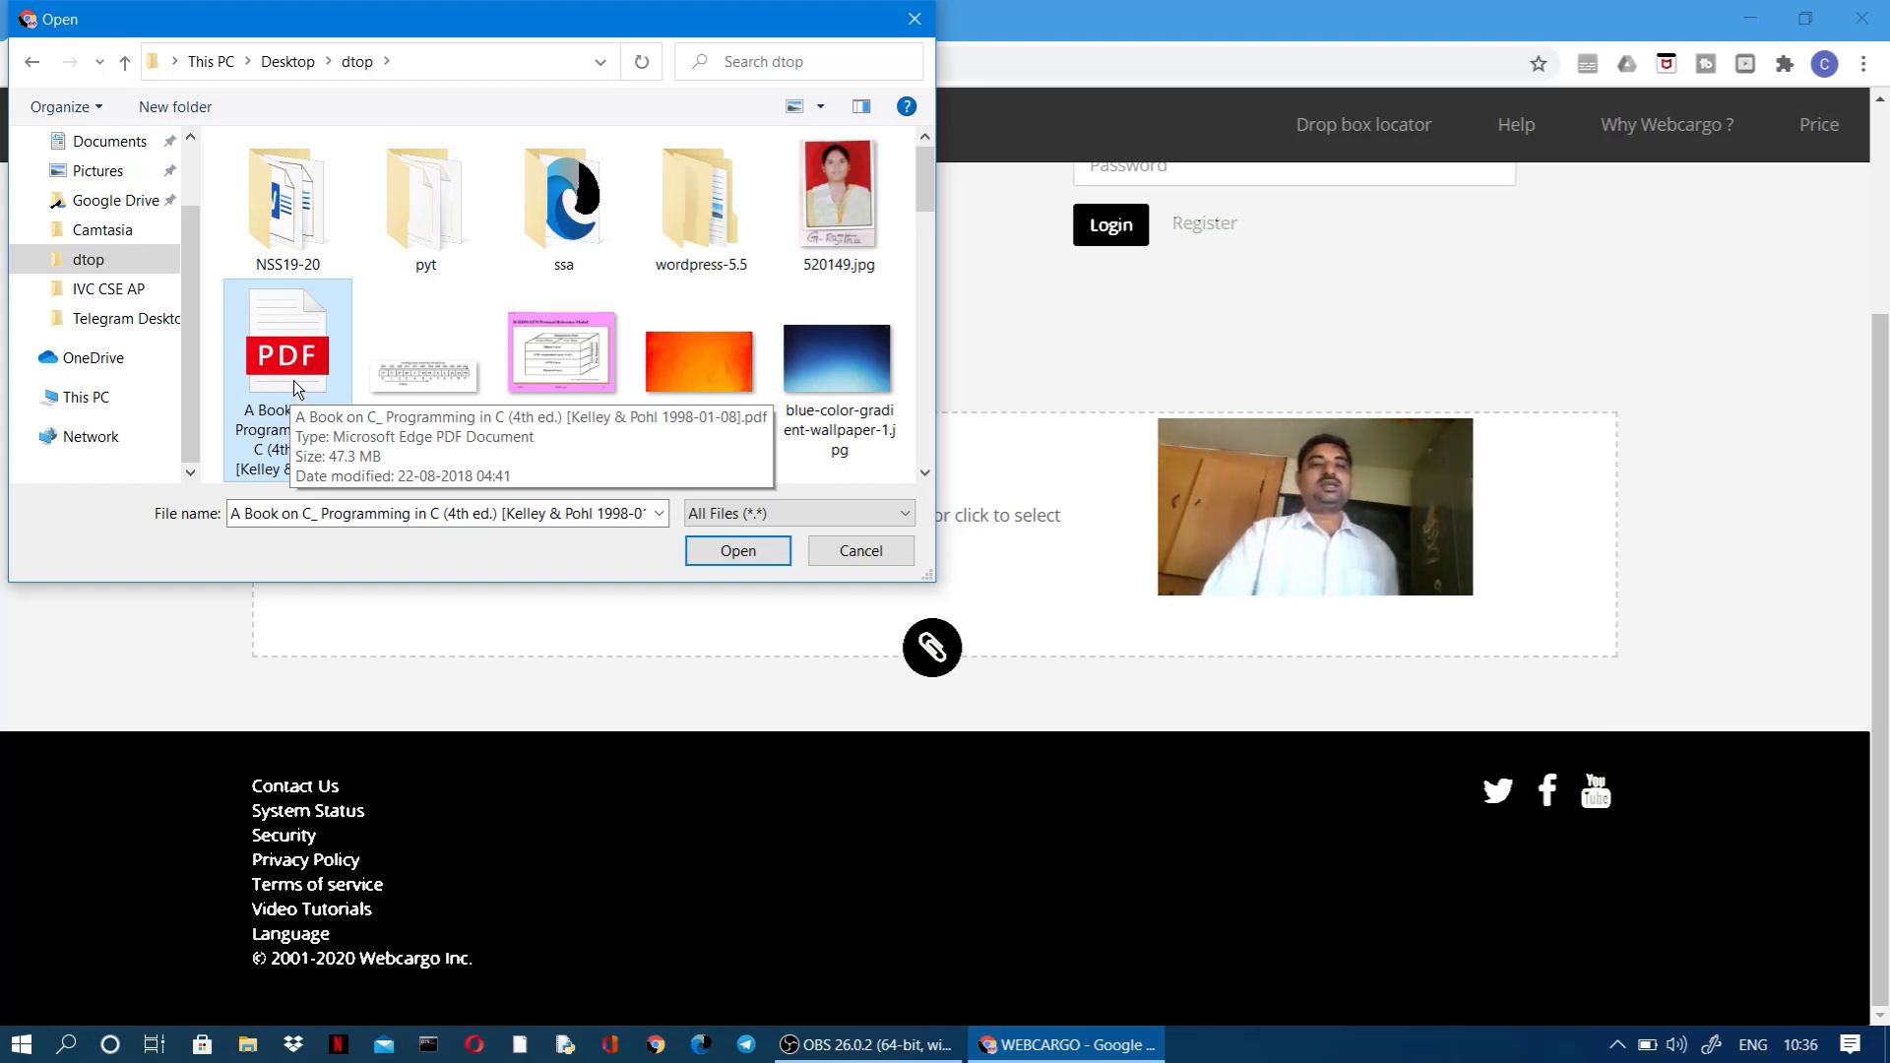
# Step: Attach the 'A Book on C' PDF, then browse to the New Volume (F:) drive
pyautogui.click(737, 551)
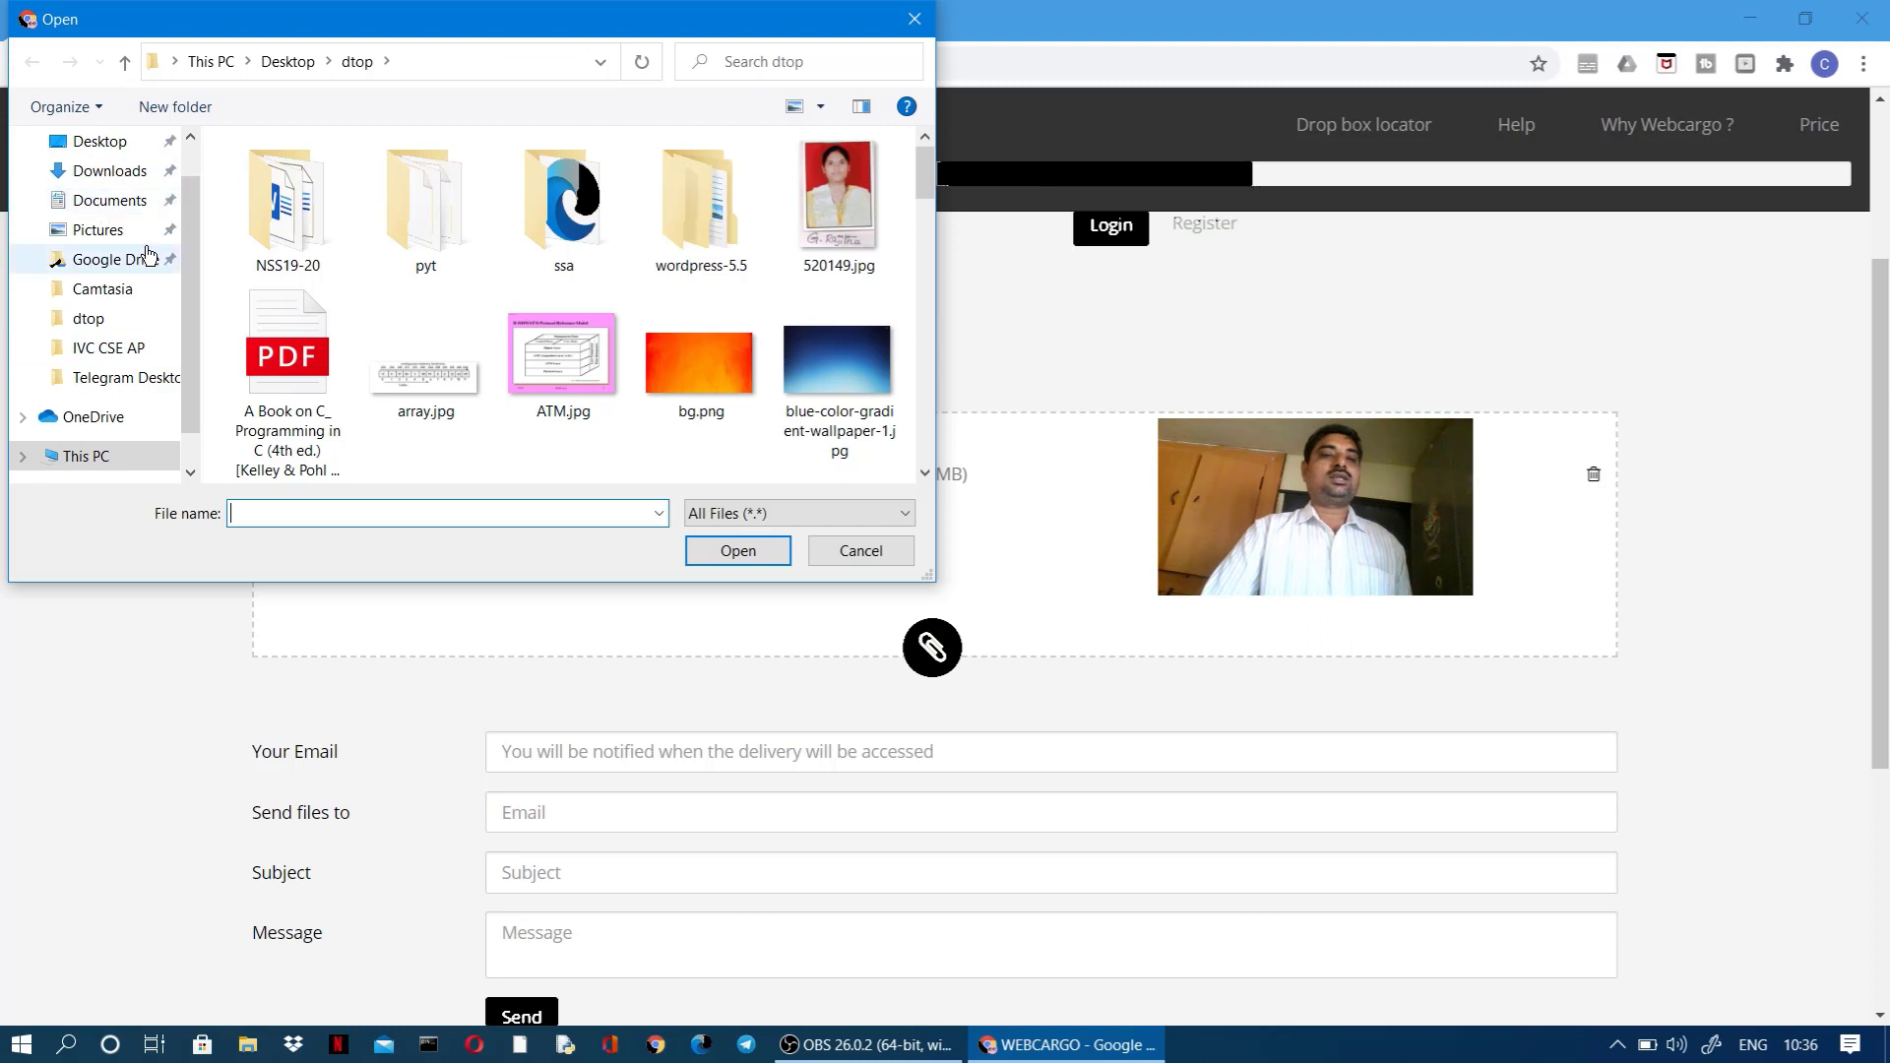
pyautogui.moveTo(190, 308); pyautogui.dragTo(190, 338)
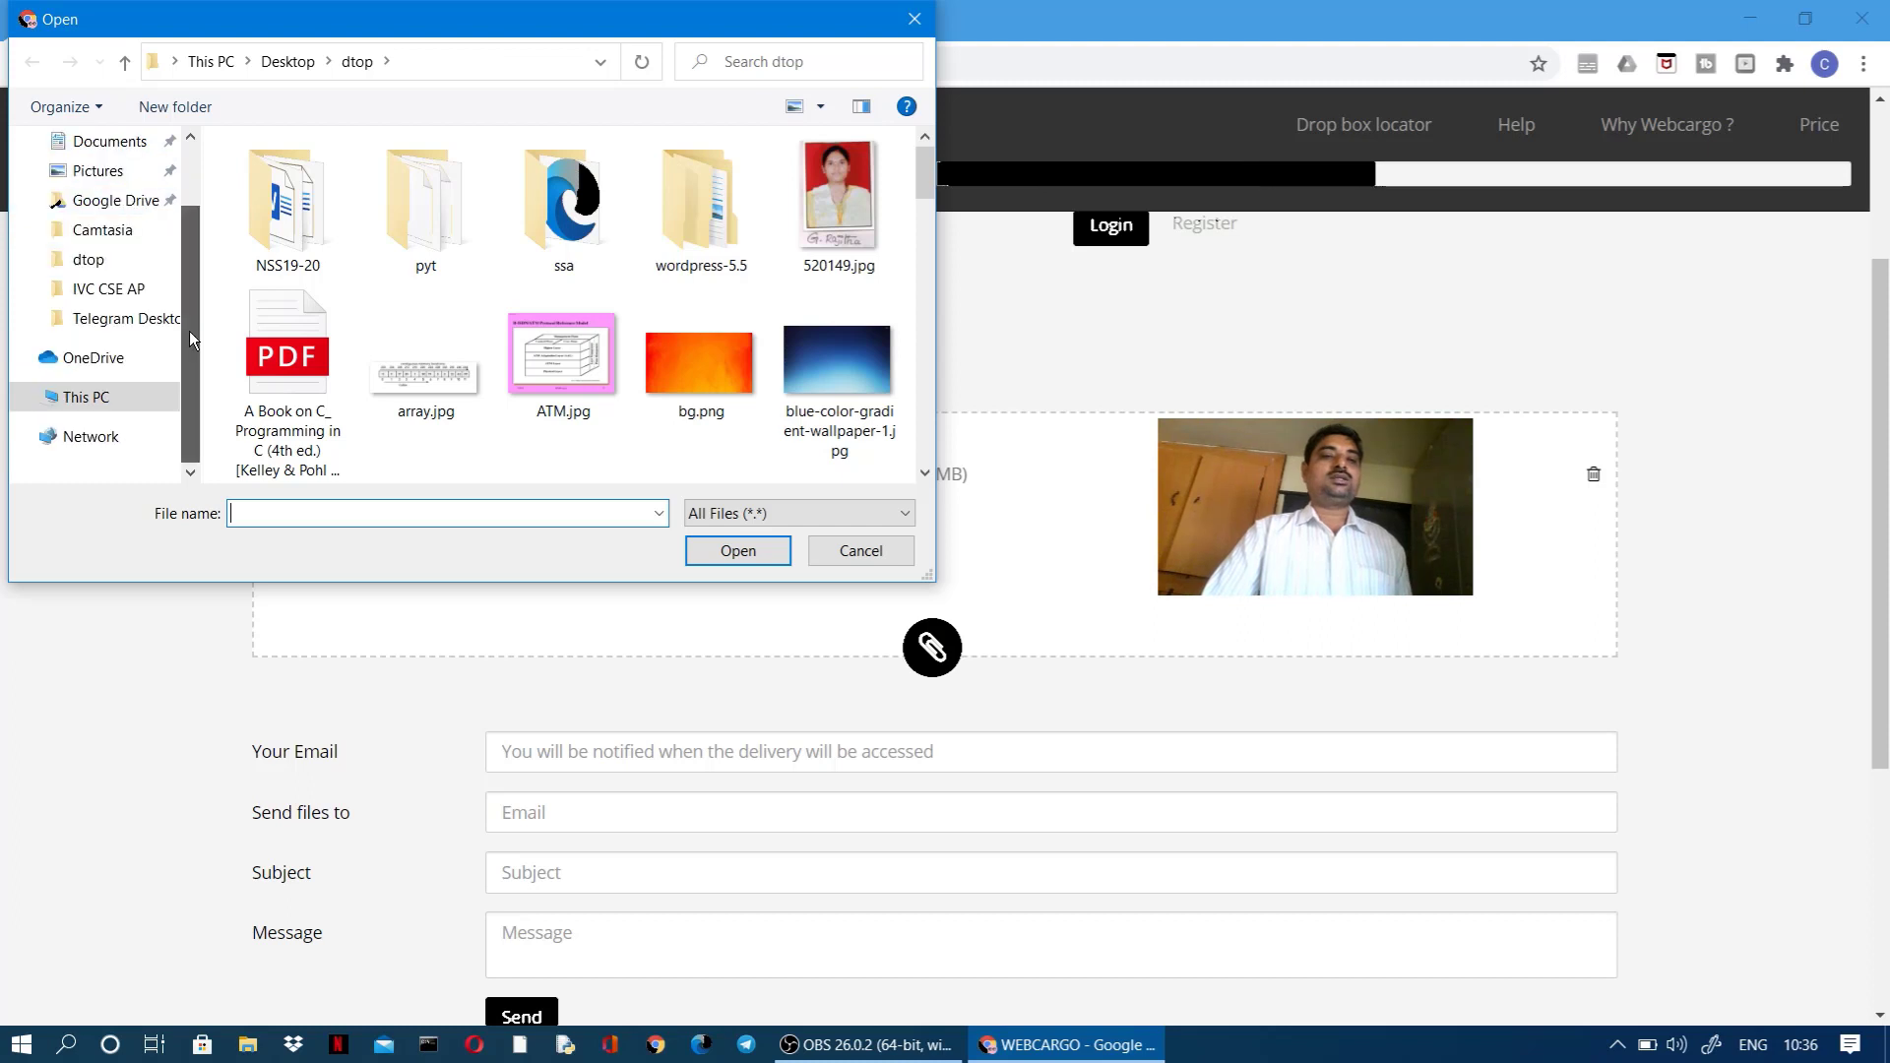
pyautogui.click(87, 397)
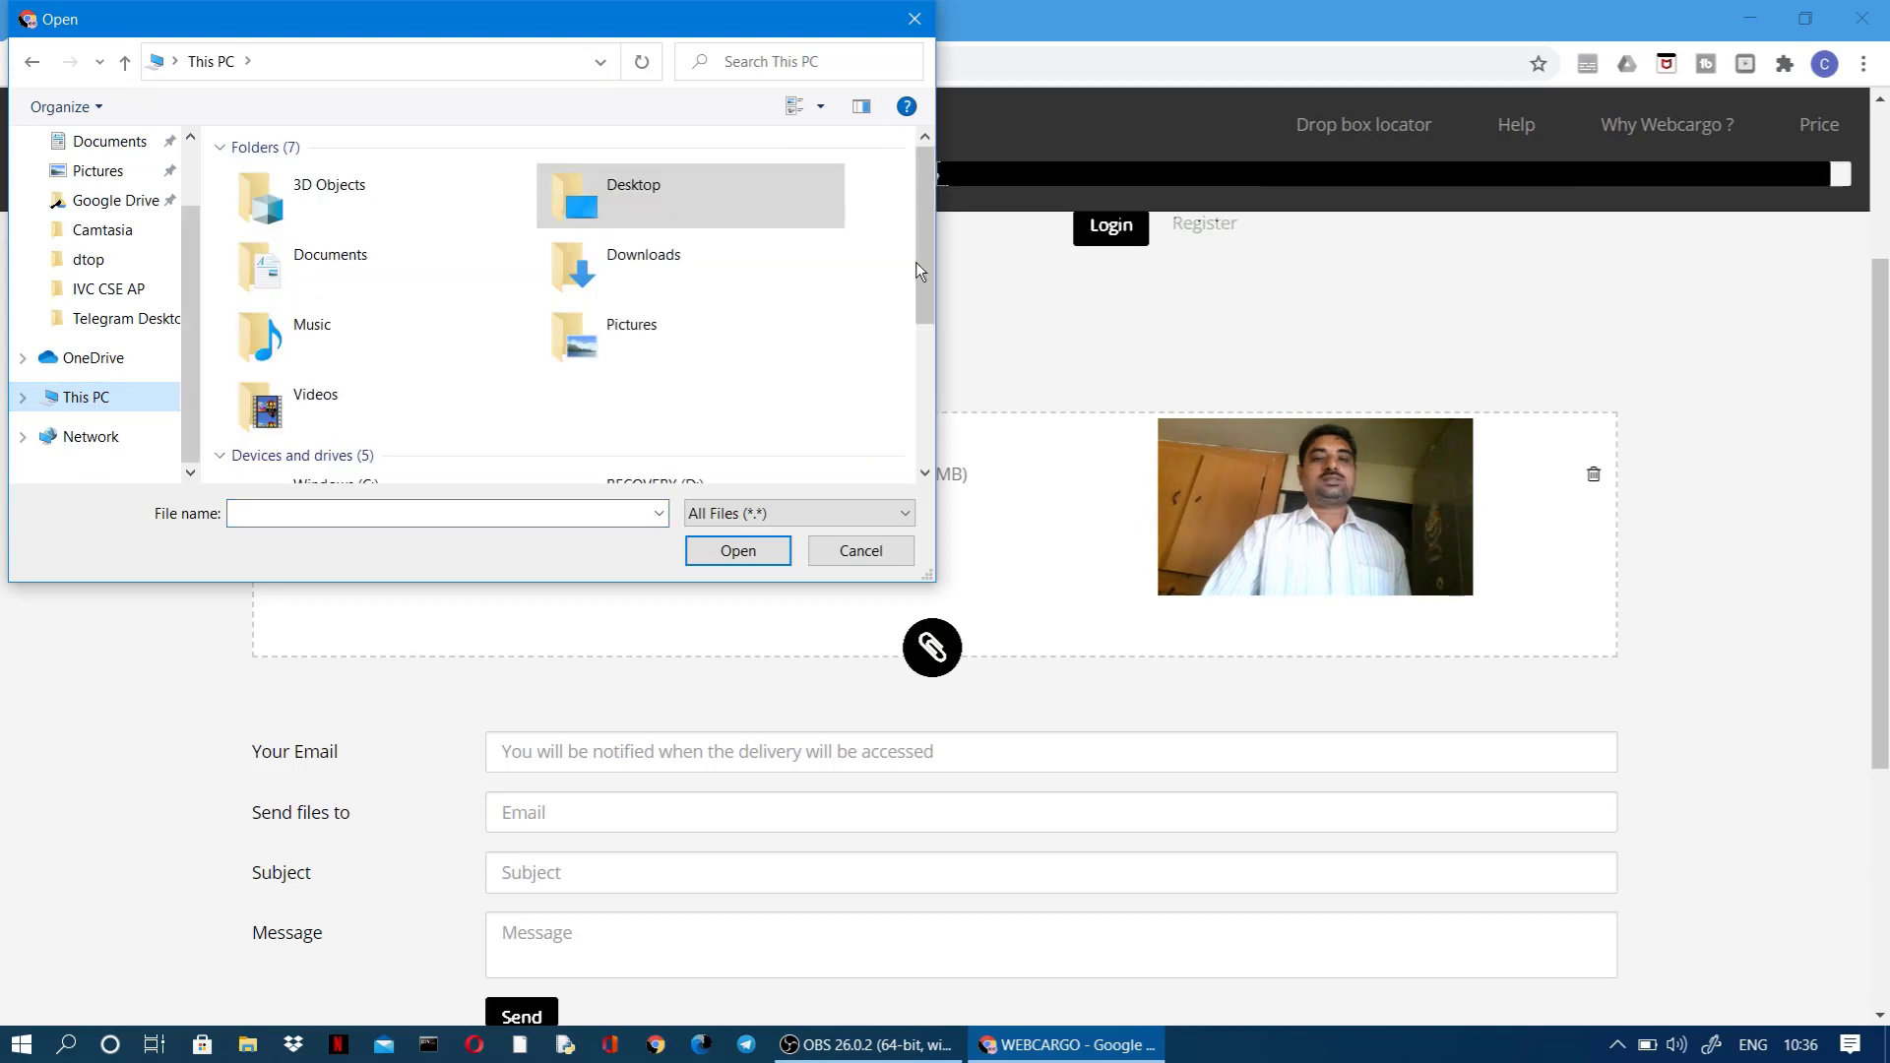
pyautogui.moveTo(915, 262); pyautogui.dragTo(920, 364)
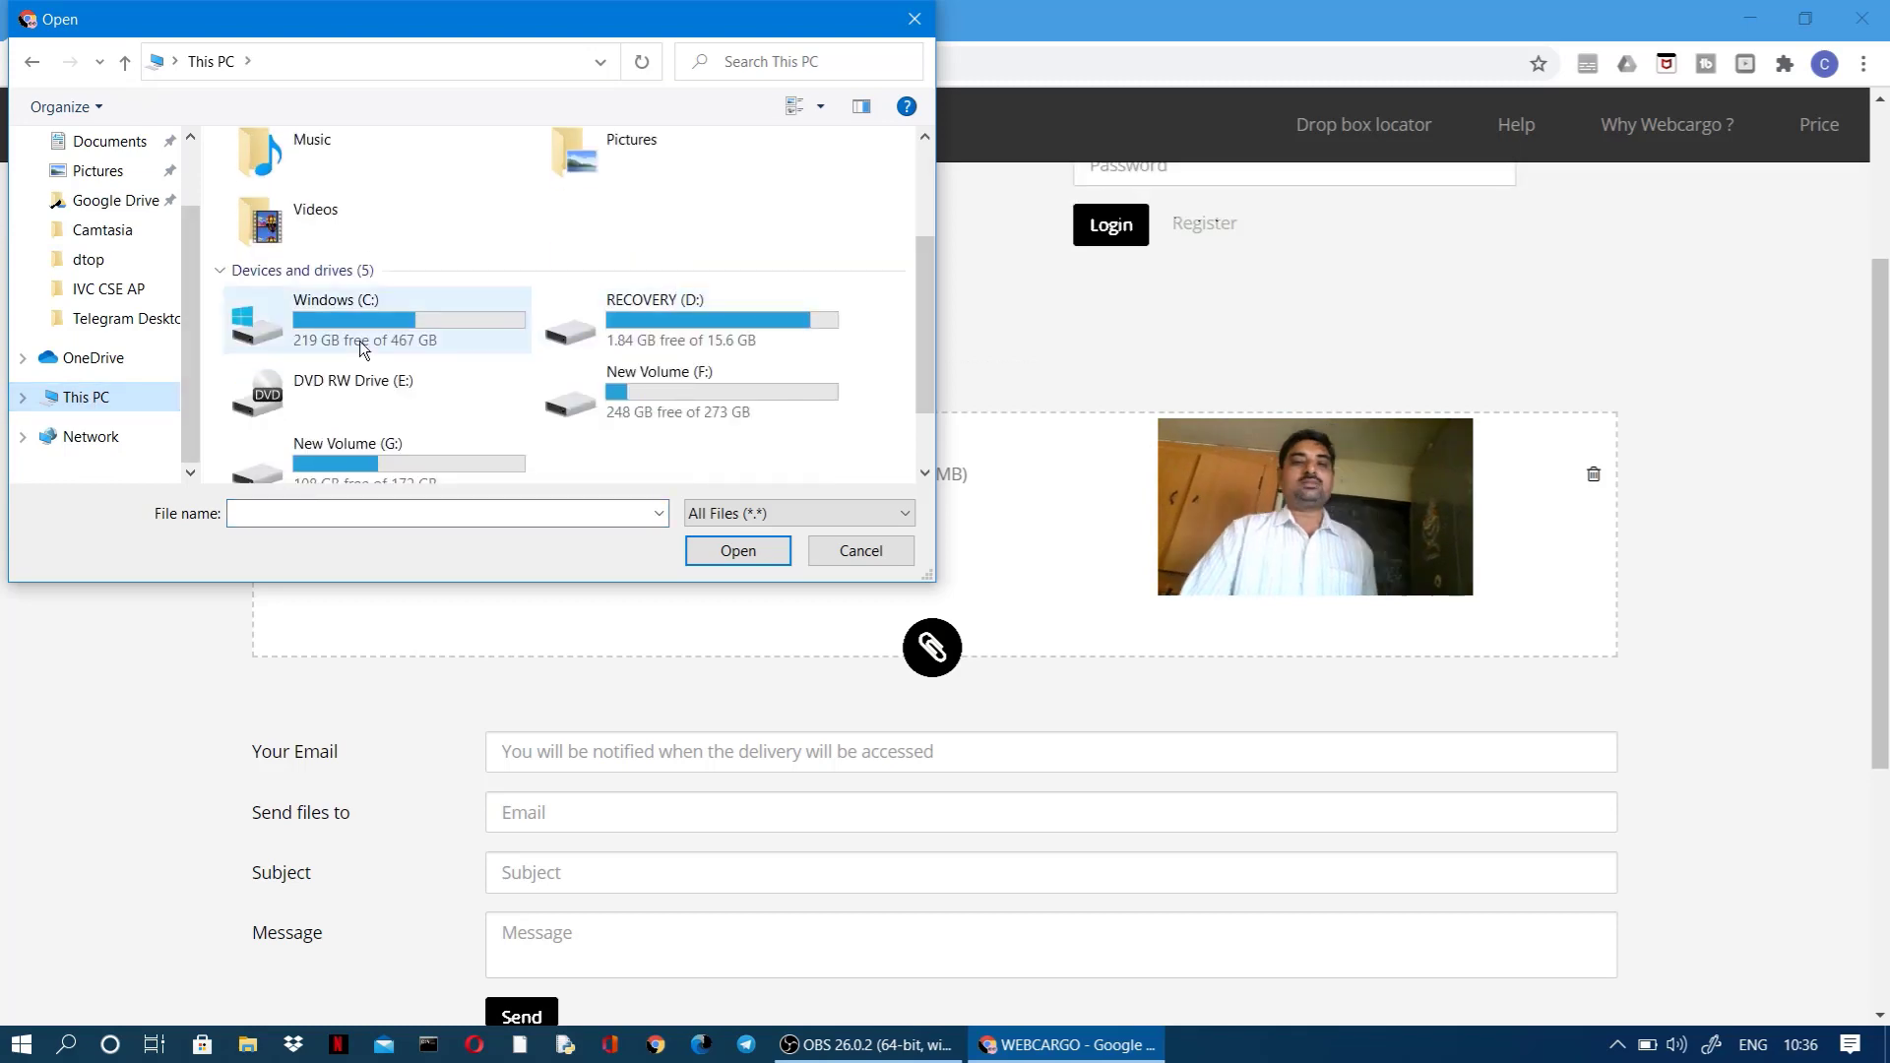
pyautogui.scroll(-2, 358, 341)
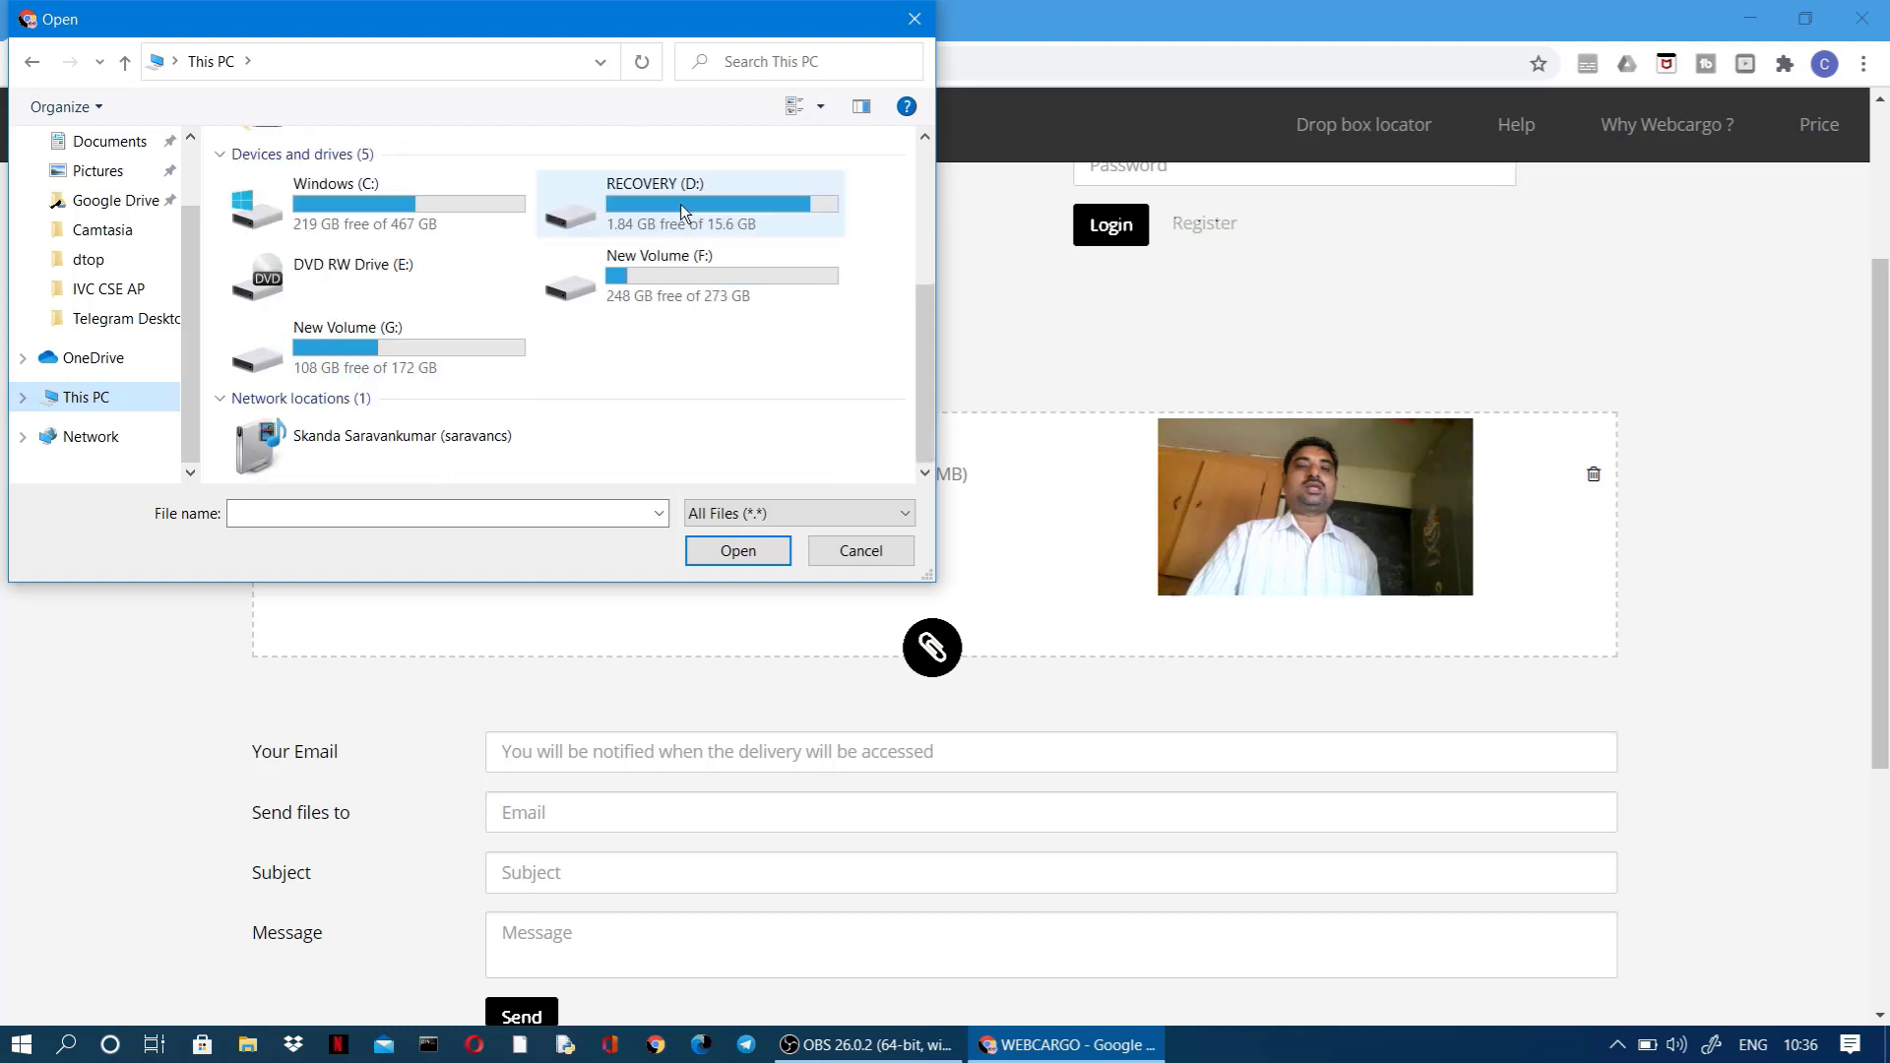
pyautogui.click(641, 286)
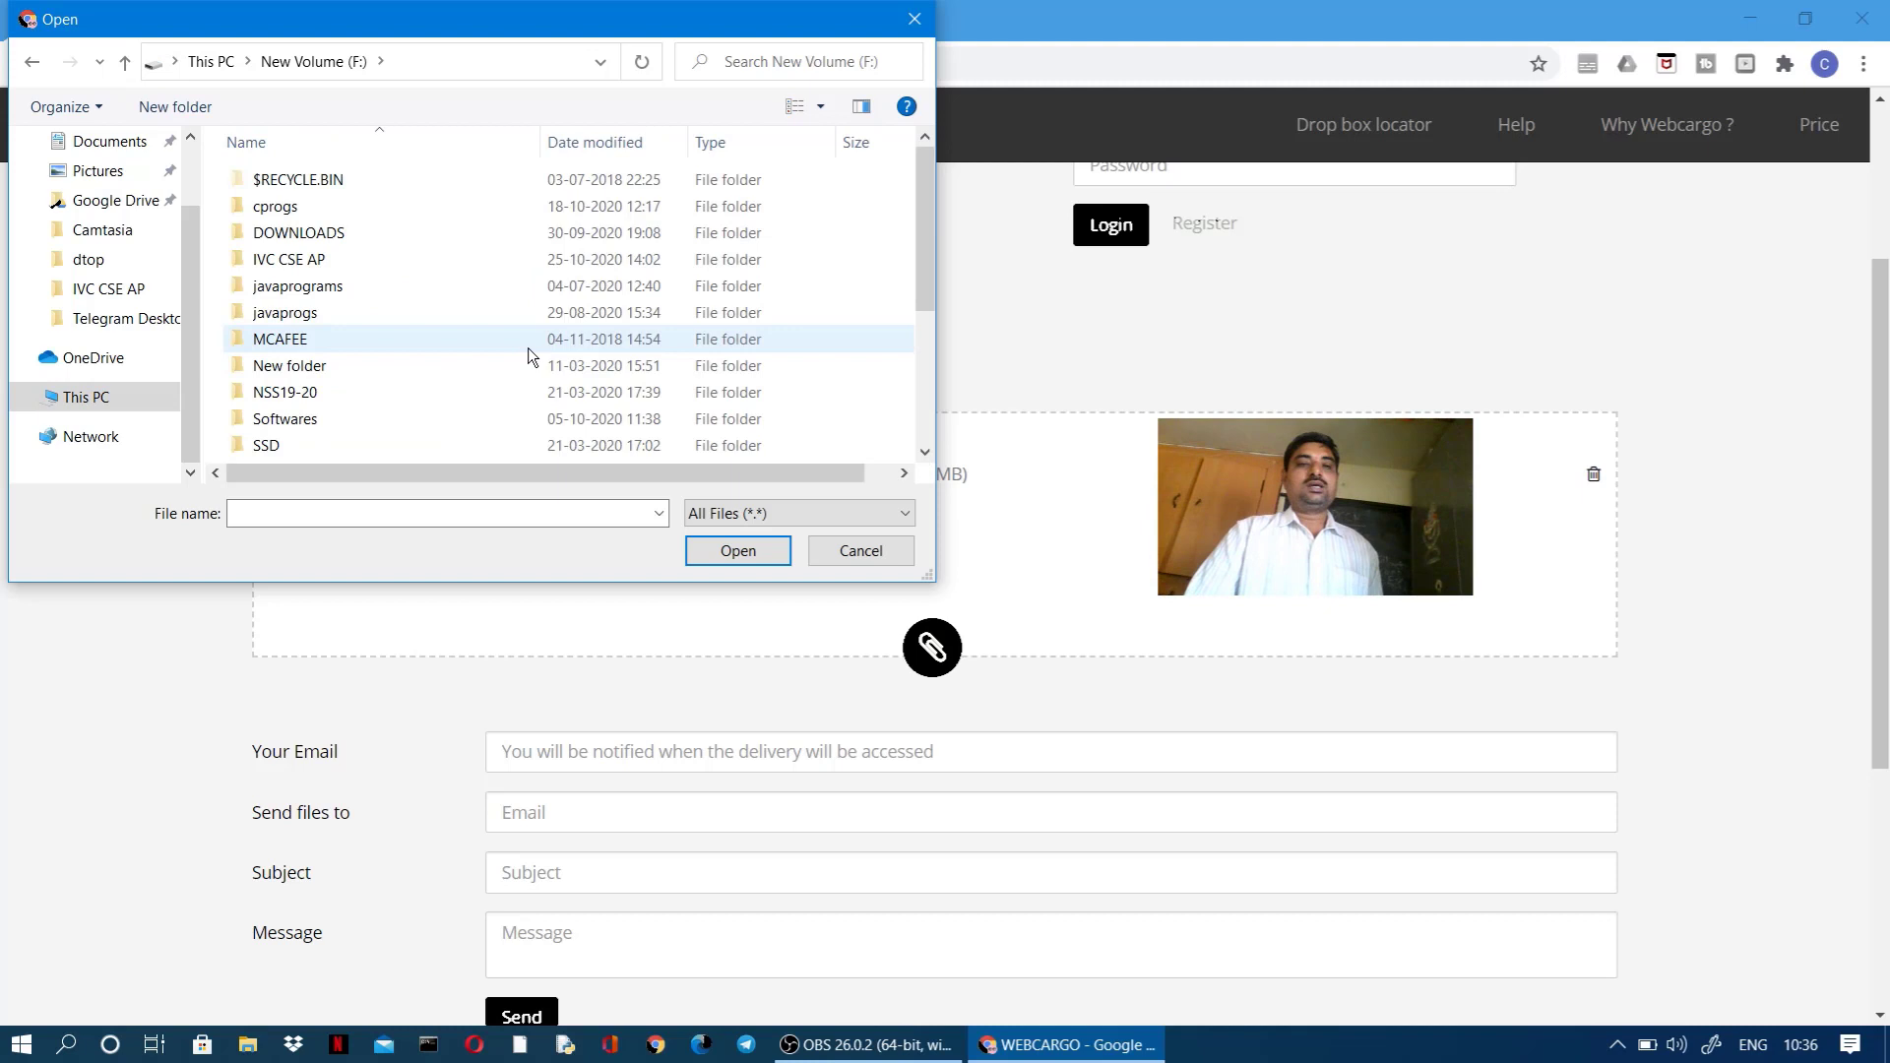
# Step: Add OracleXE.exe from Softwares\oracle10xe, which is rejected for exceeding the 100 MB limit
pyautogui.scroll(-1, 327, 309)
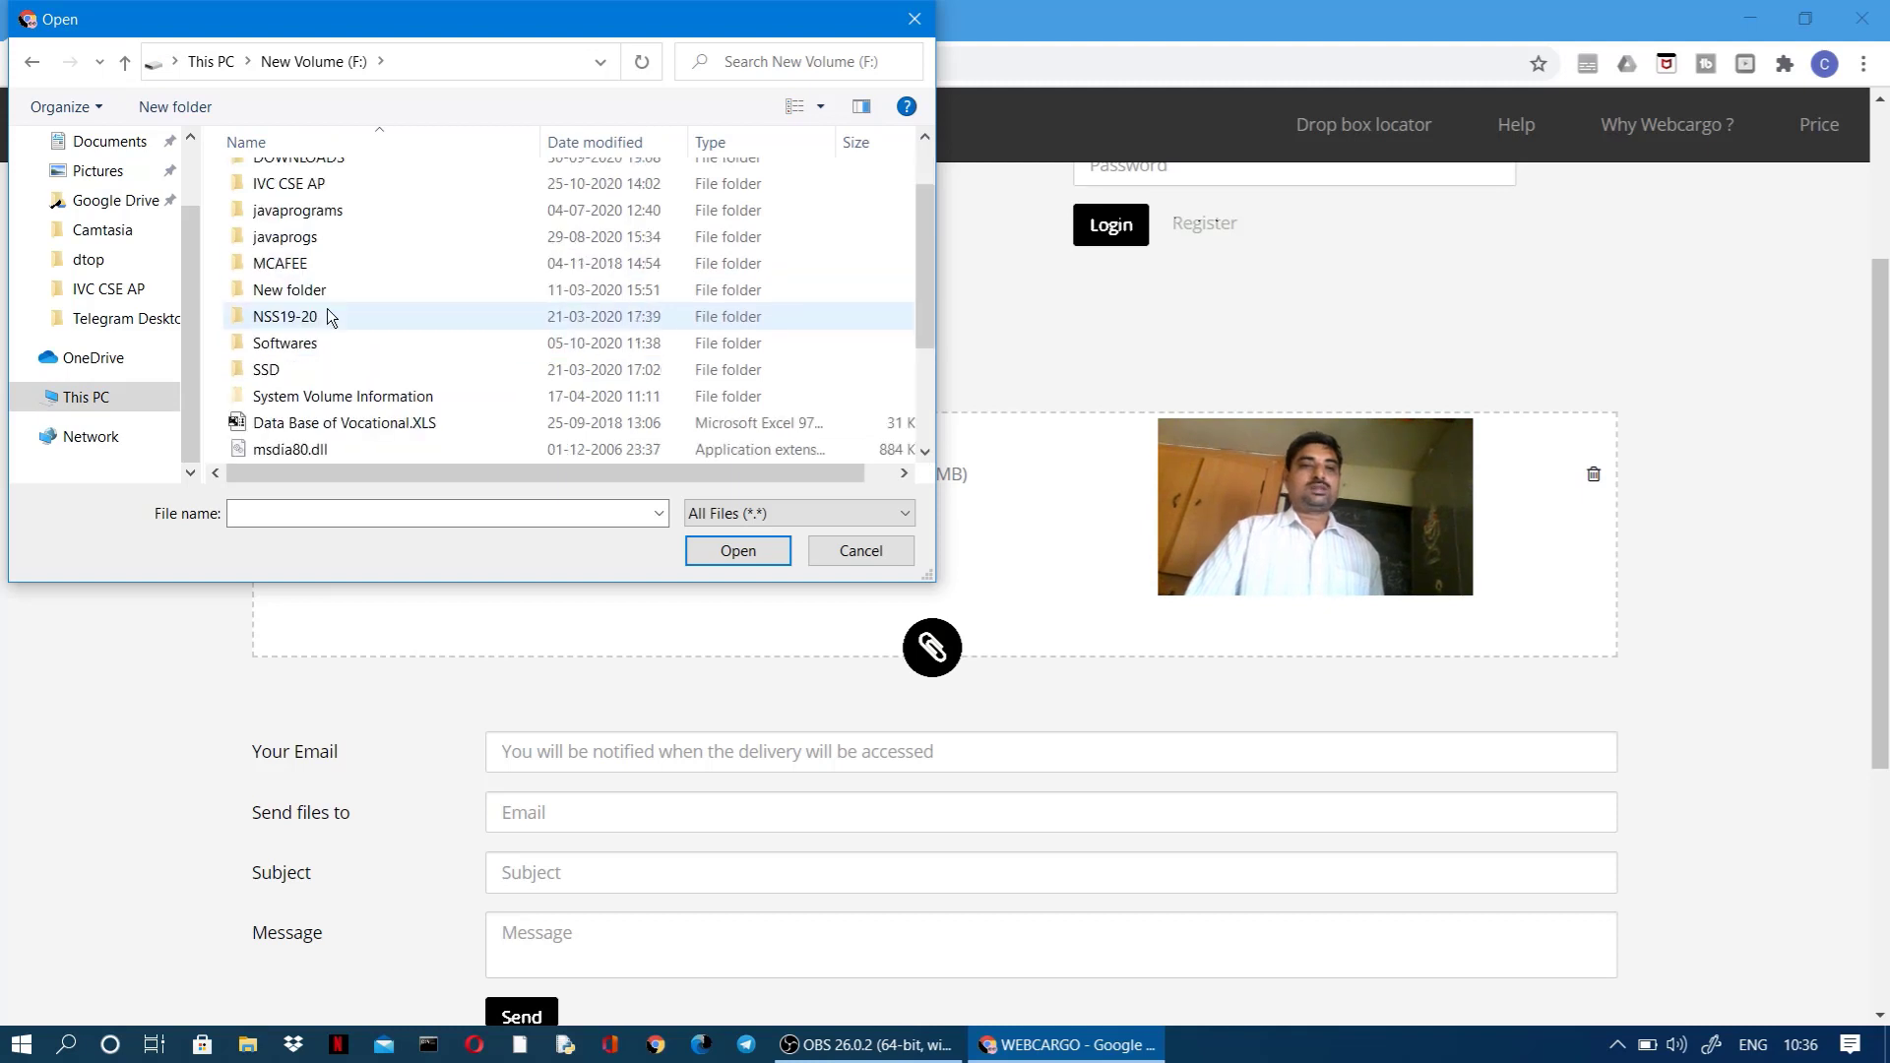
pyautogui.doubleClick(313, 344)
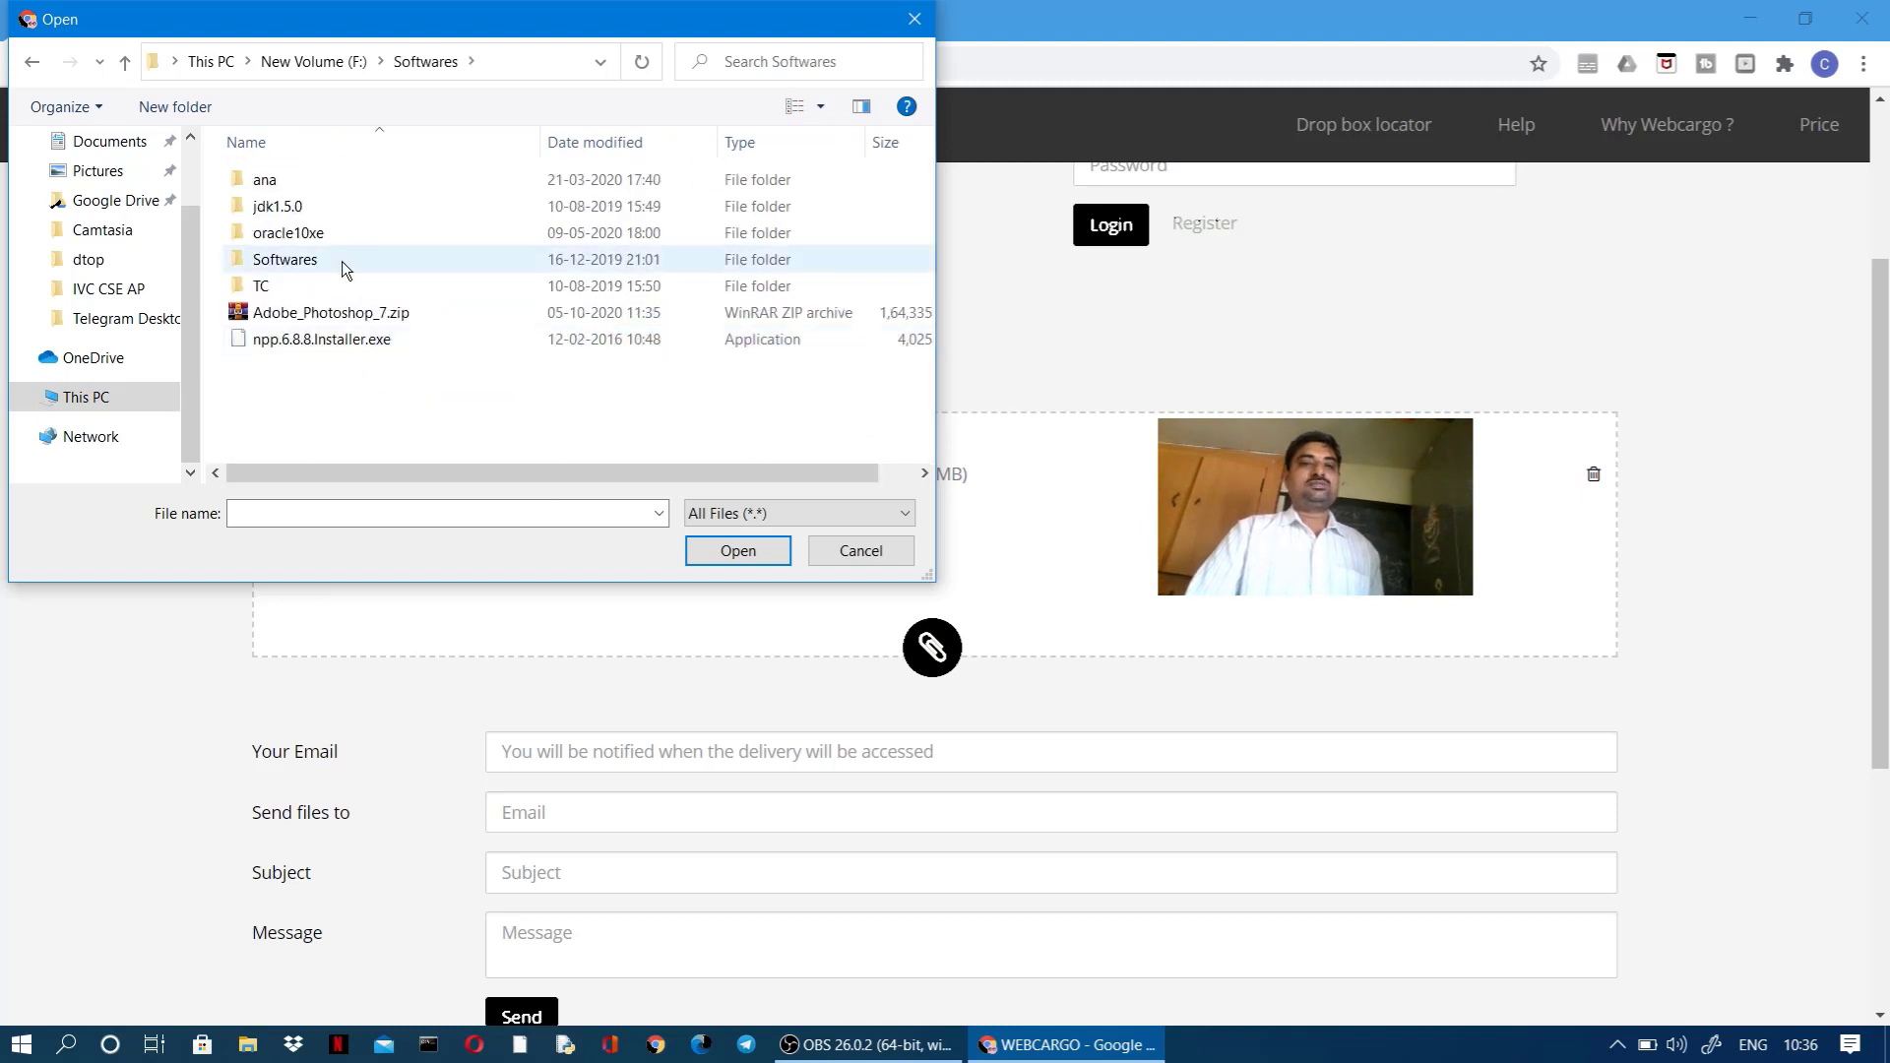
pyautogui.click(319, 234)
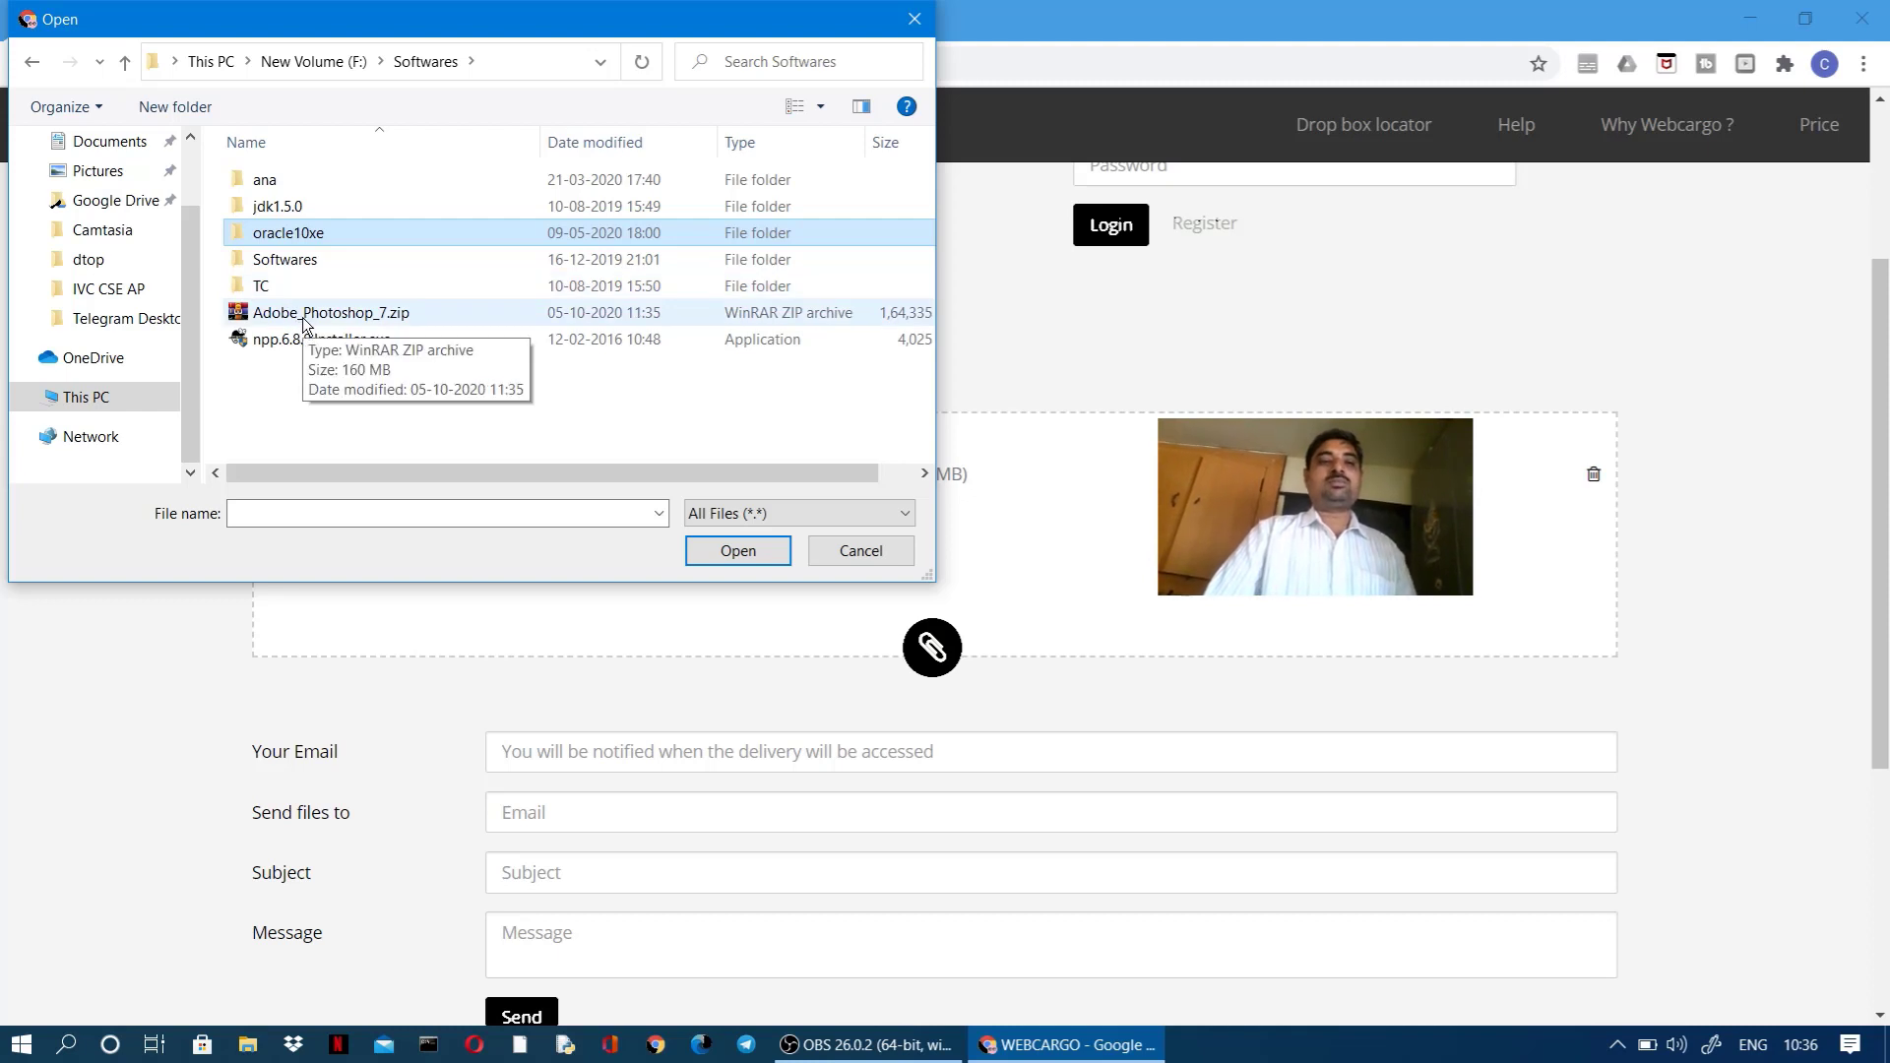
pyautogui.doubleClick(394, 235)
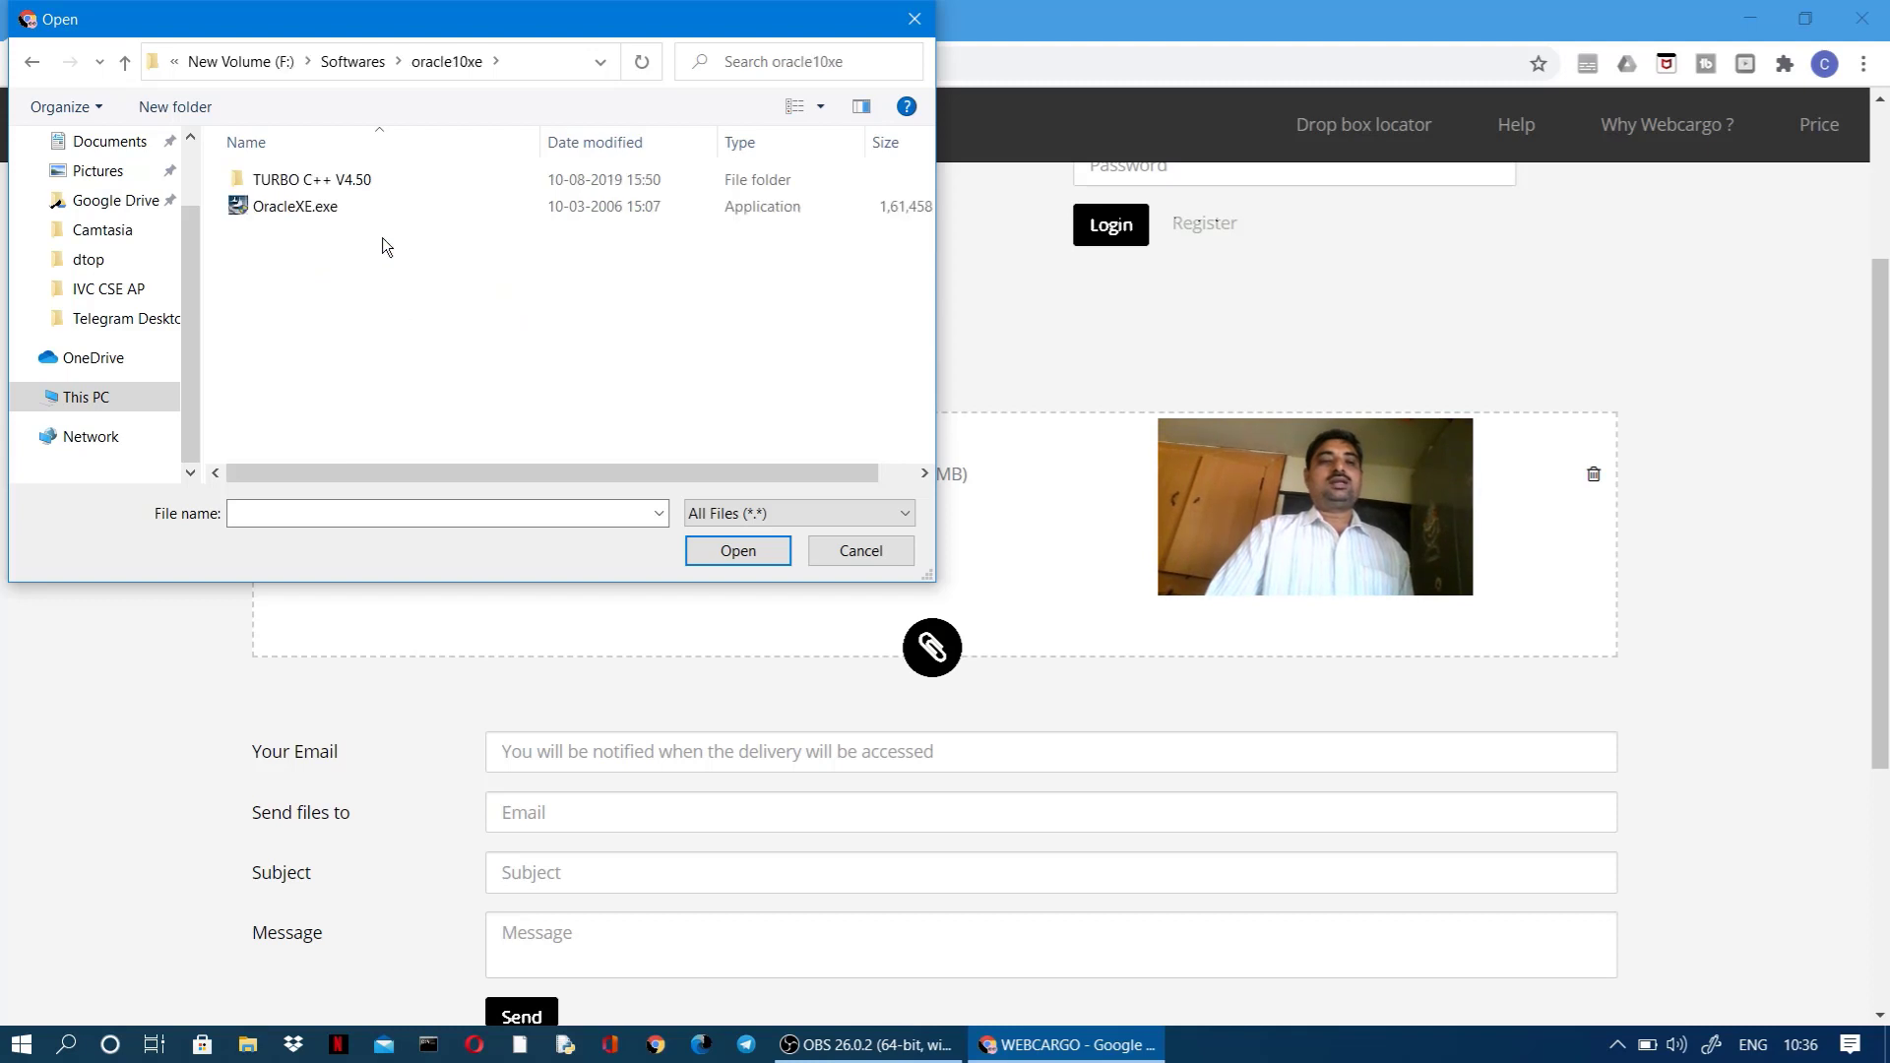
pyautogui.click(339, 210)
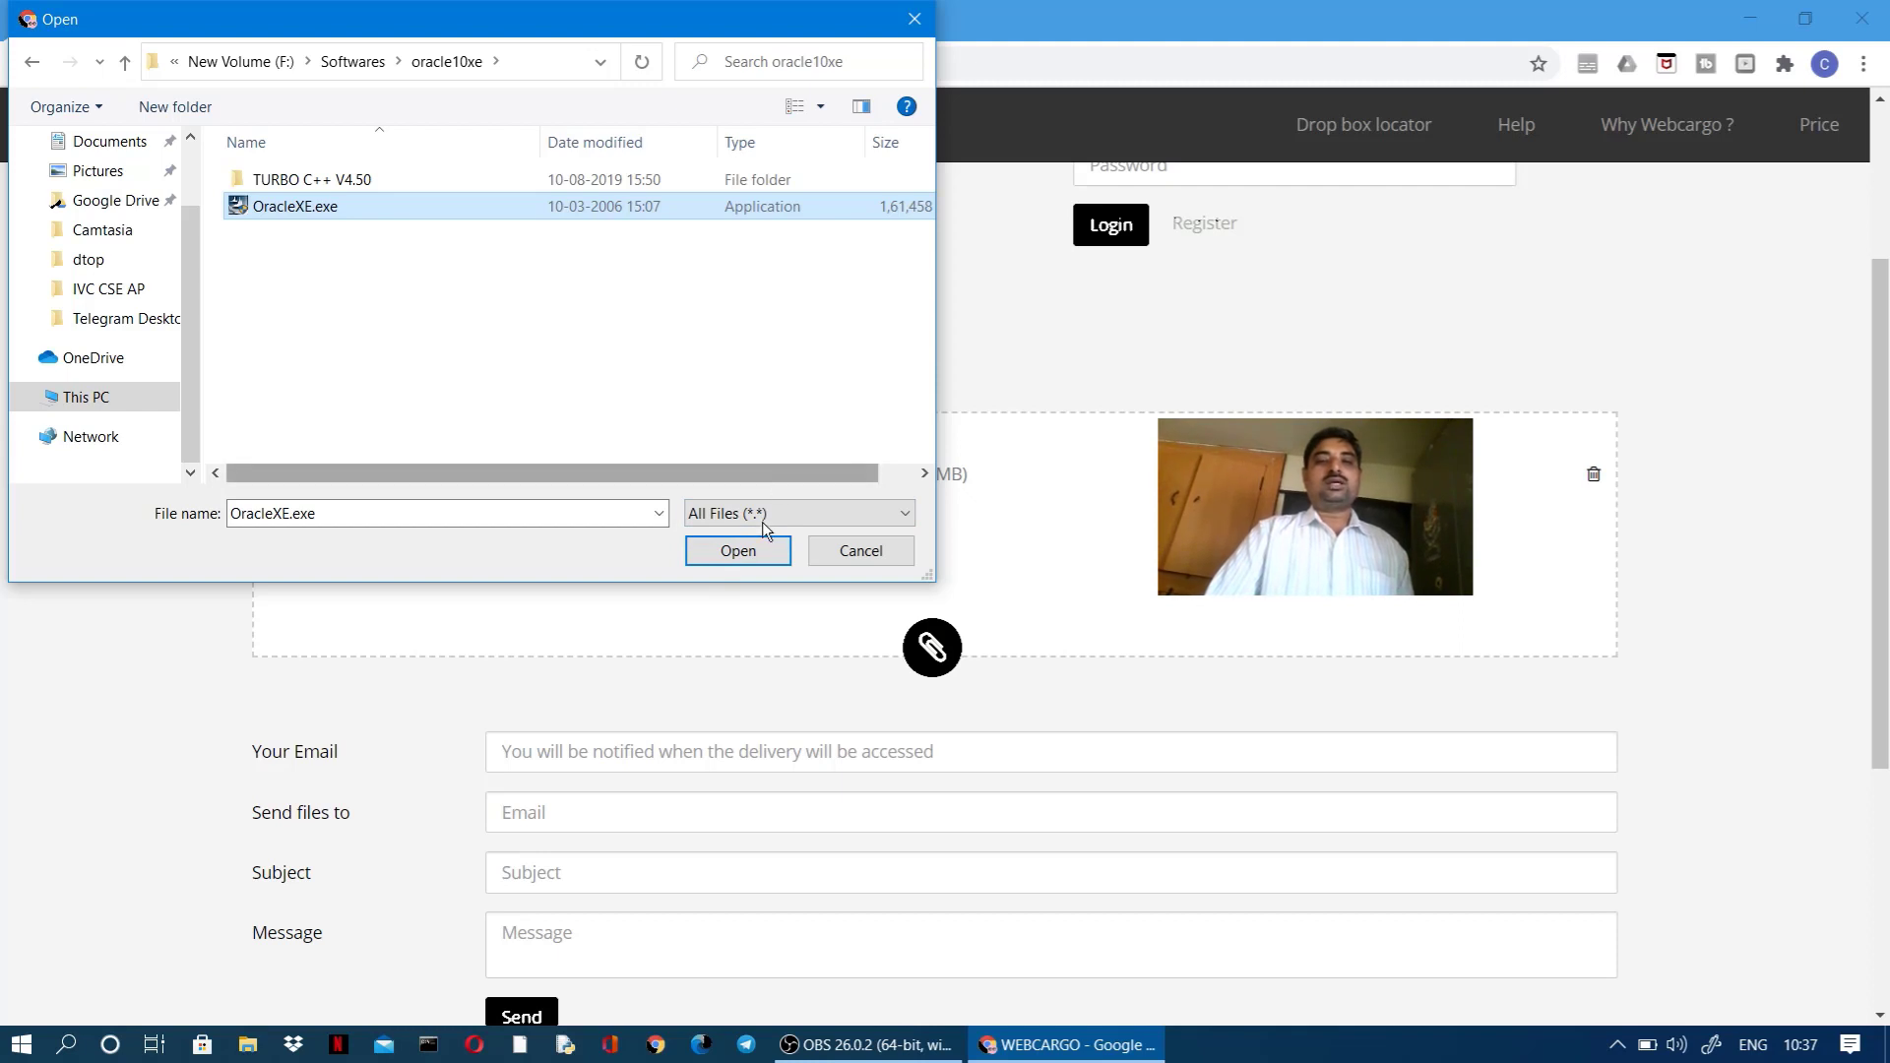
pyautogui.click(754, 552)
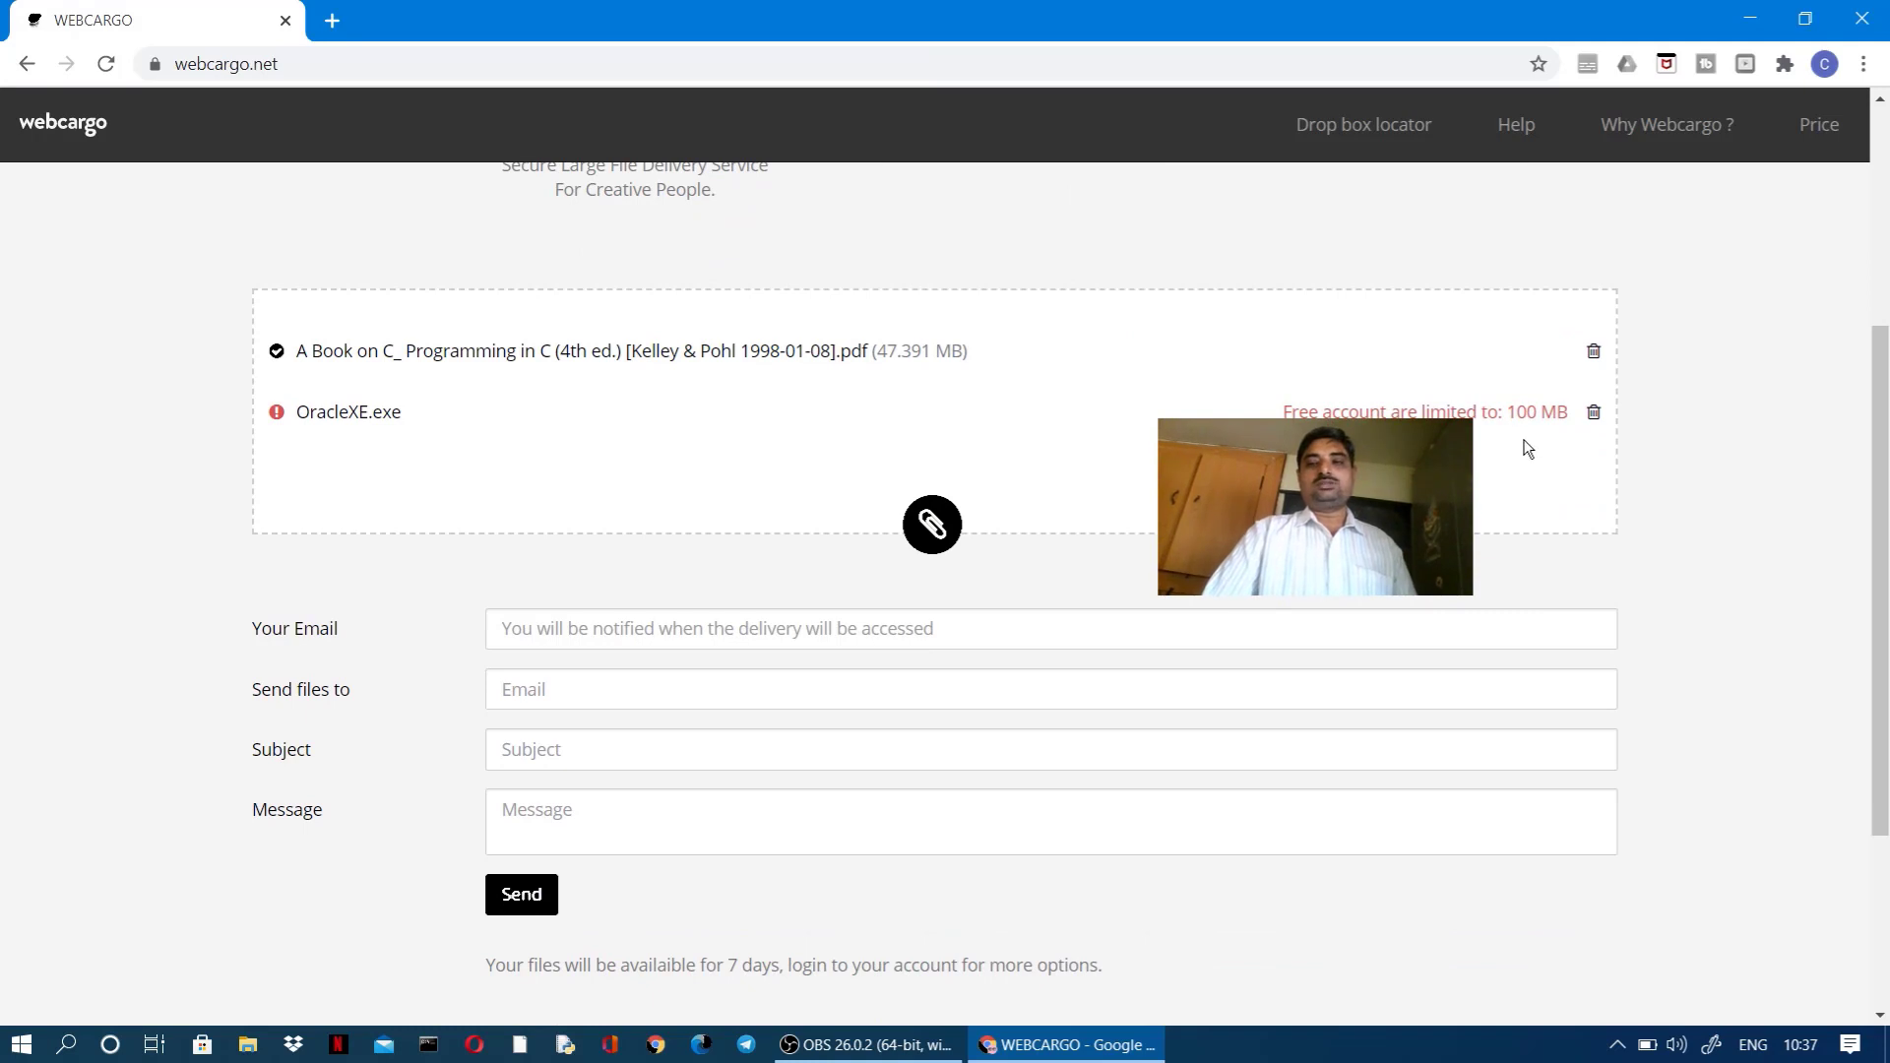
# Step: Delete the oversized OracleXE.exe, leaving only the 47.391 MB C book PDF
pyautogui.click(1593, 414)
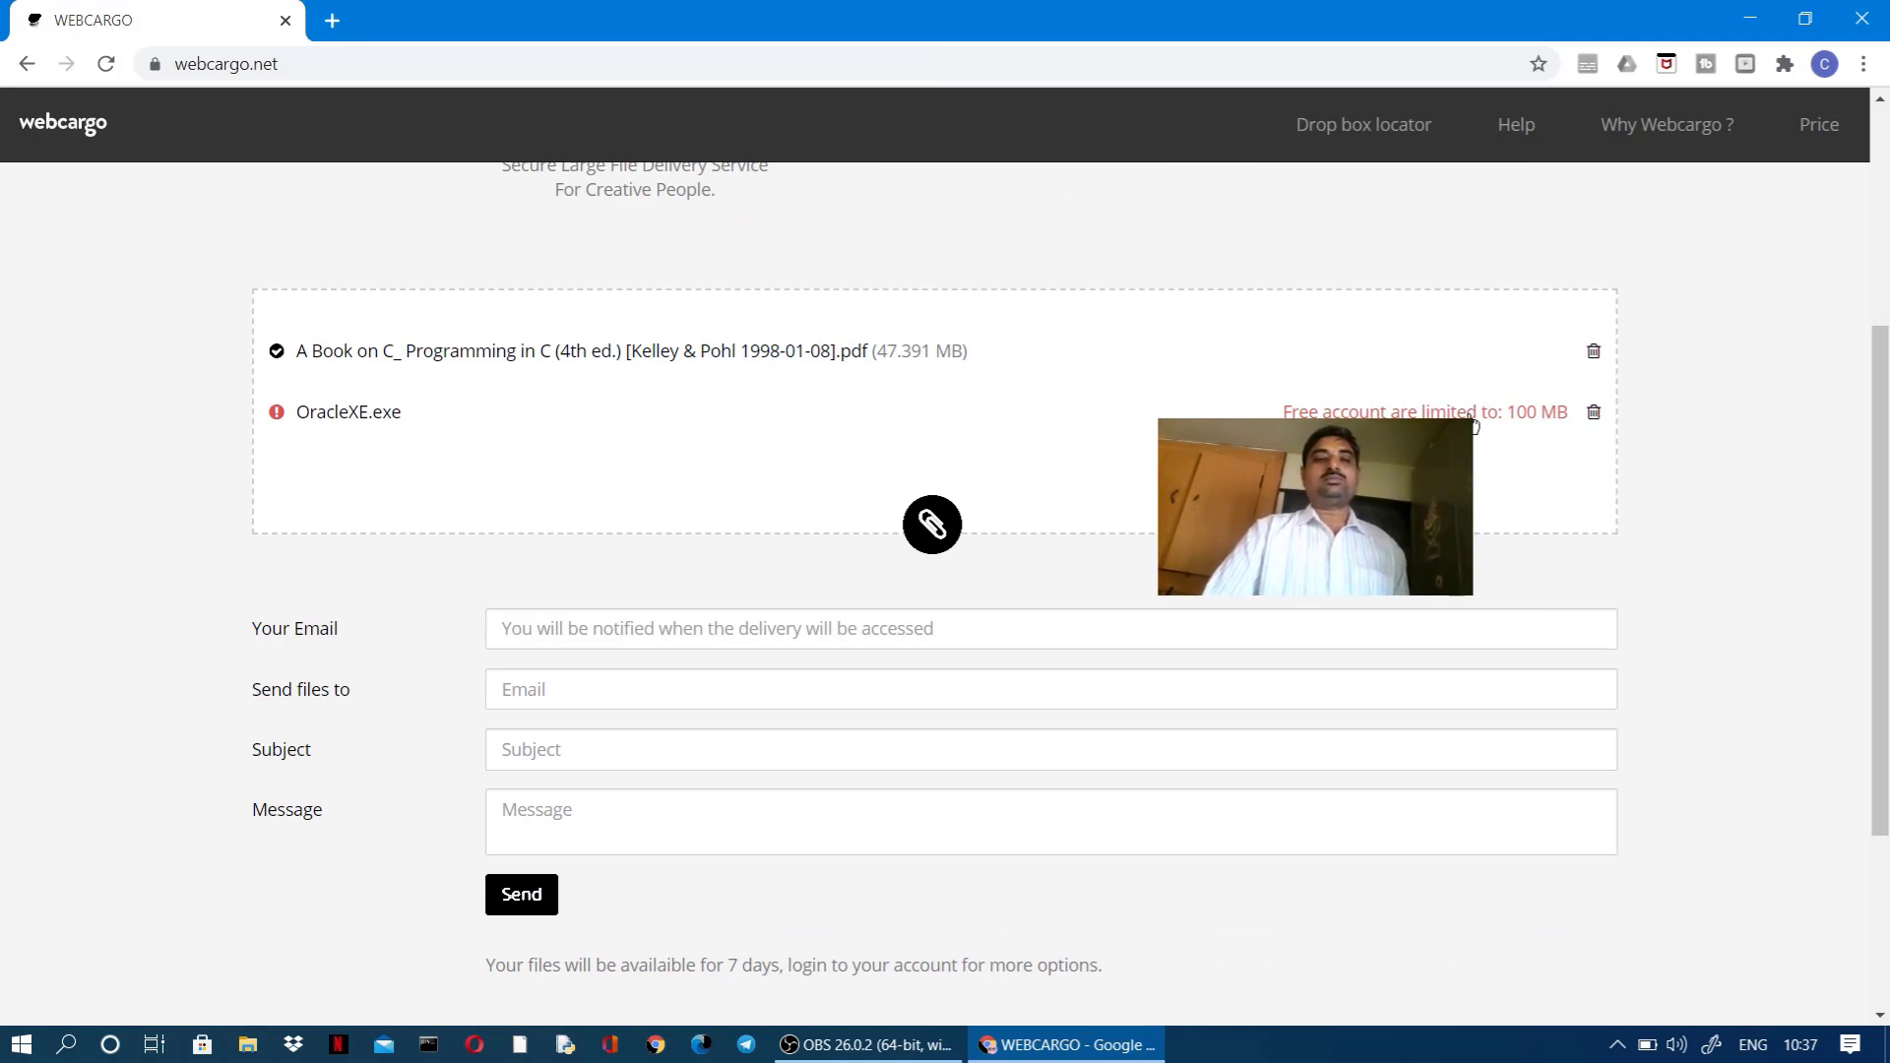
pyautogui.scroll(3, 329, 378)
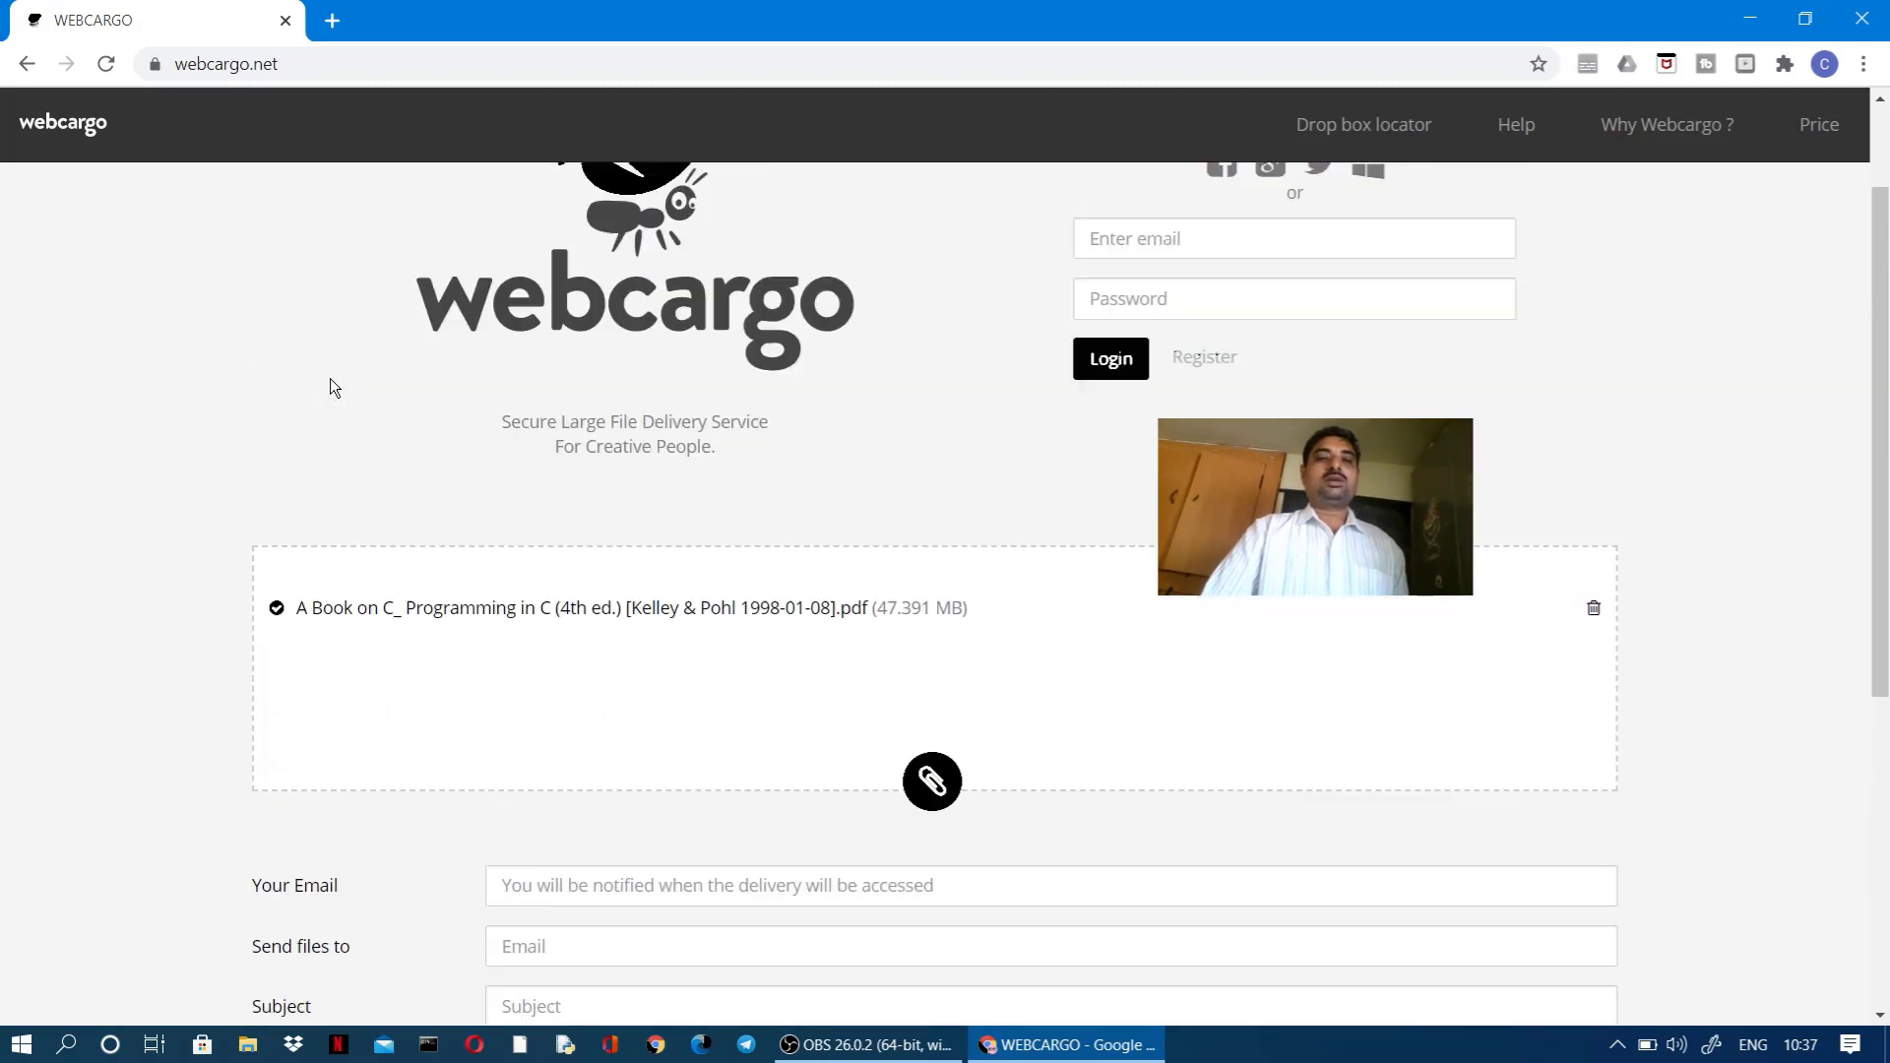
pyautogui.scroll(-4, 329, 378)
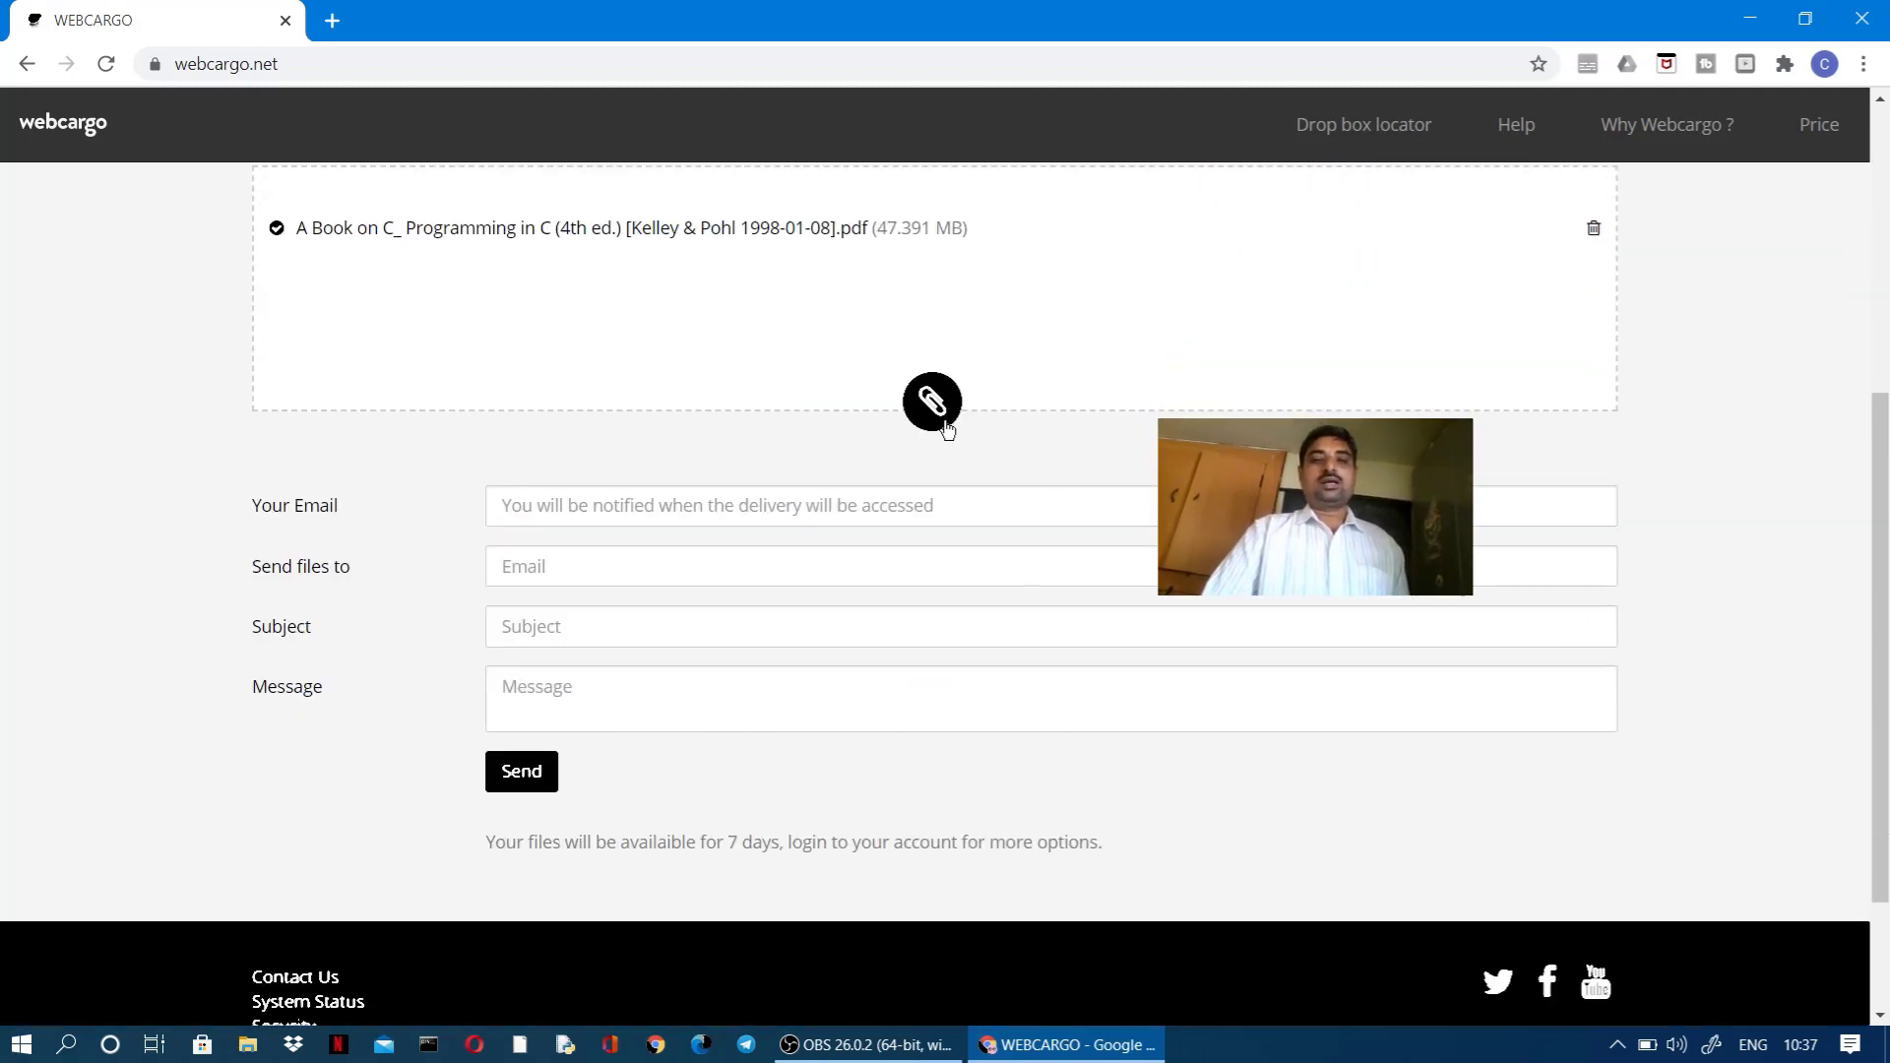
# Step: Attach npp.6.8.8.Installer.exe (3.93 MB) as the second file in the delivery
pyautogui.click(946, 425)
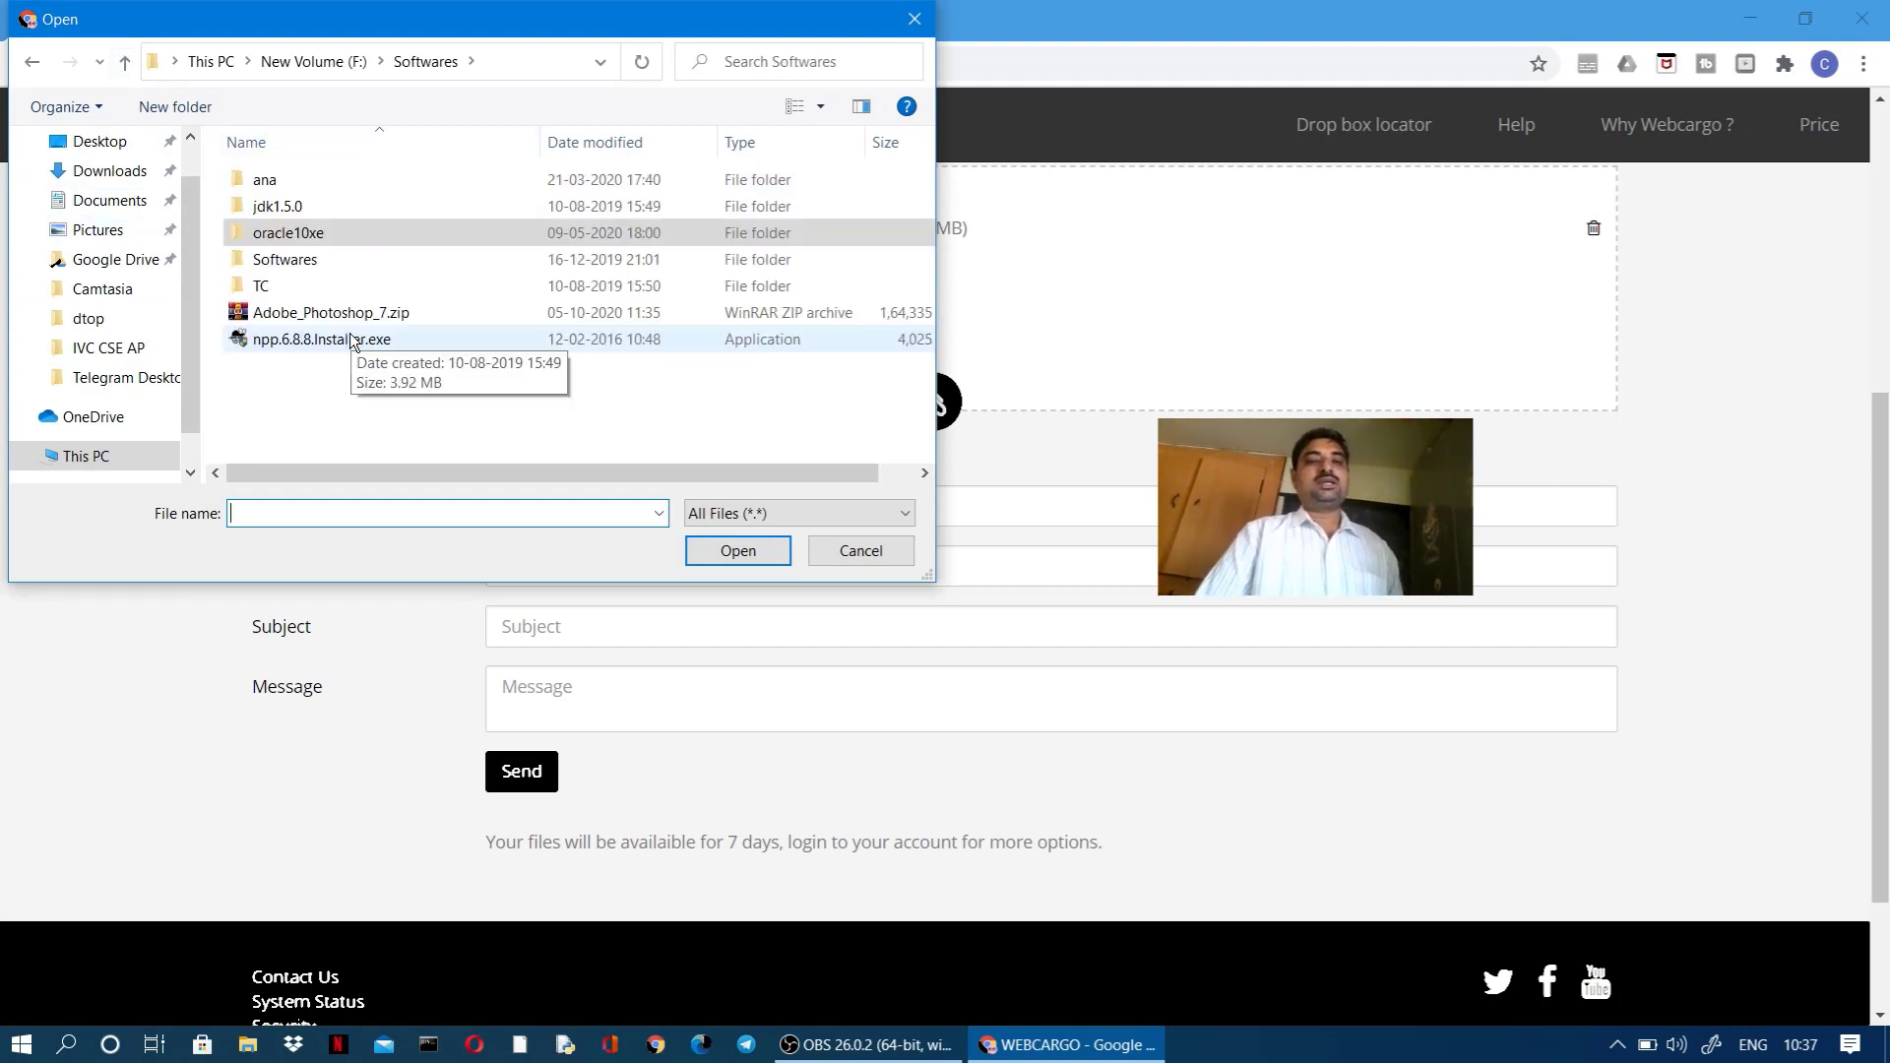
pyautogui.click(355, 340)
pyautogui.click(739, 552)
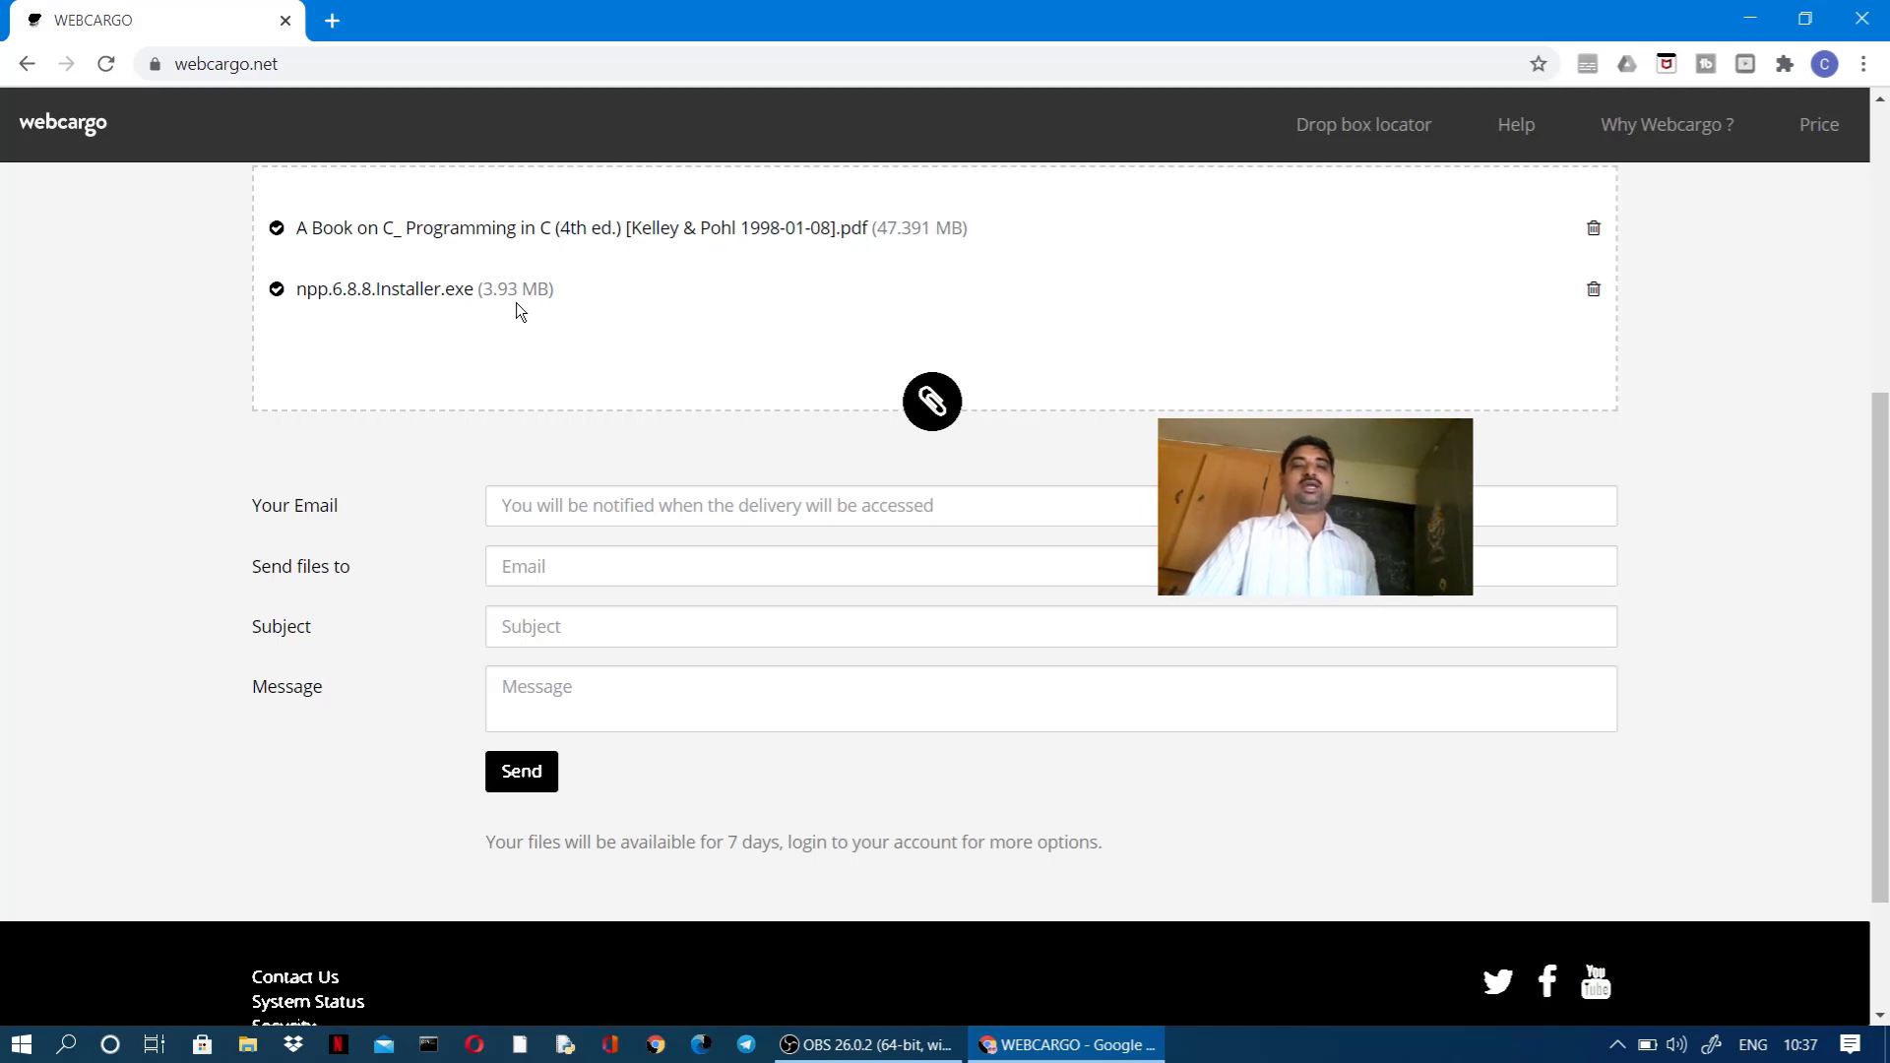
# Step: Fill in the saved sender e-mail and the recipient's Yahoo e-mail address
pyautogui.scroll(-1, 712, 433)
pyautogui.scroll(1, 712, 433)
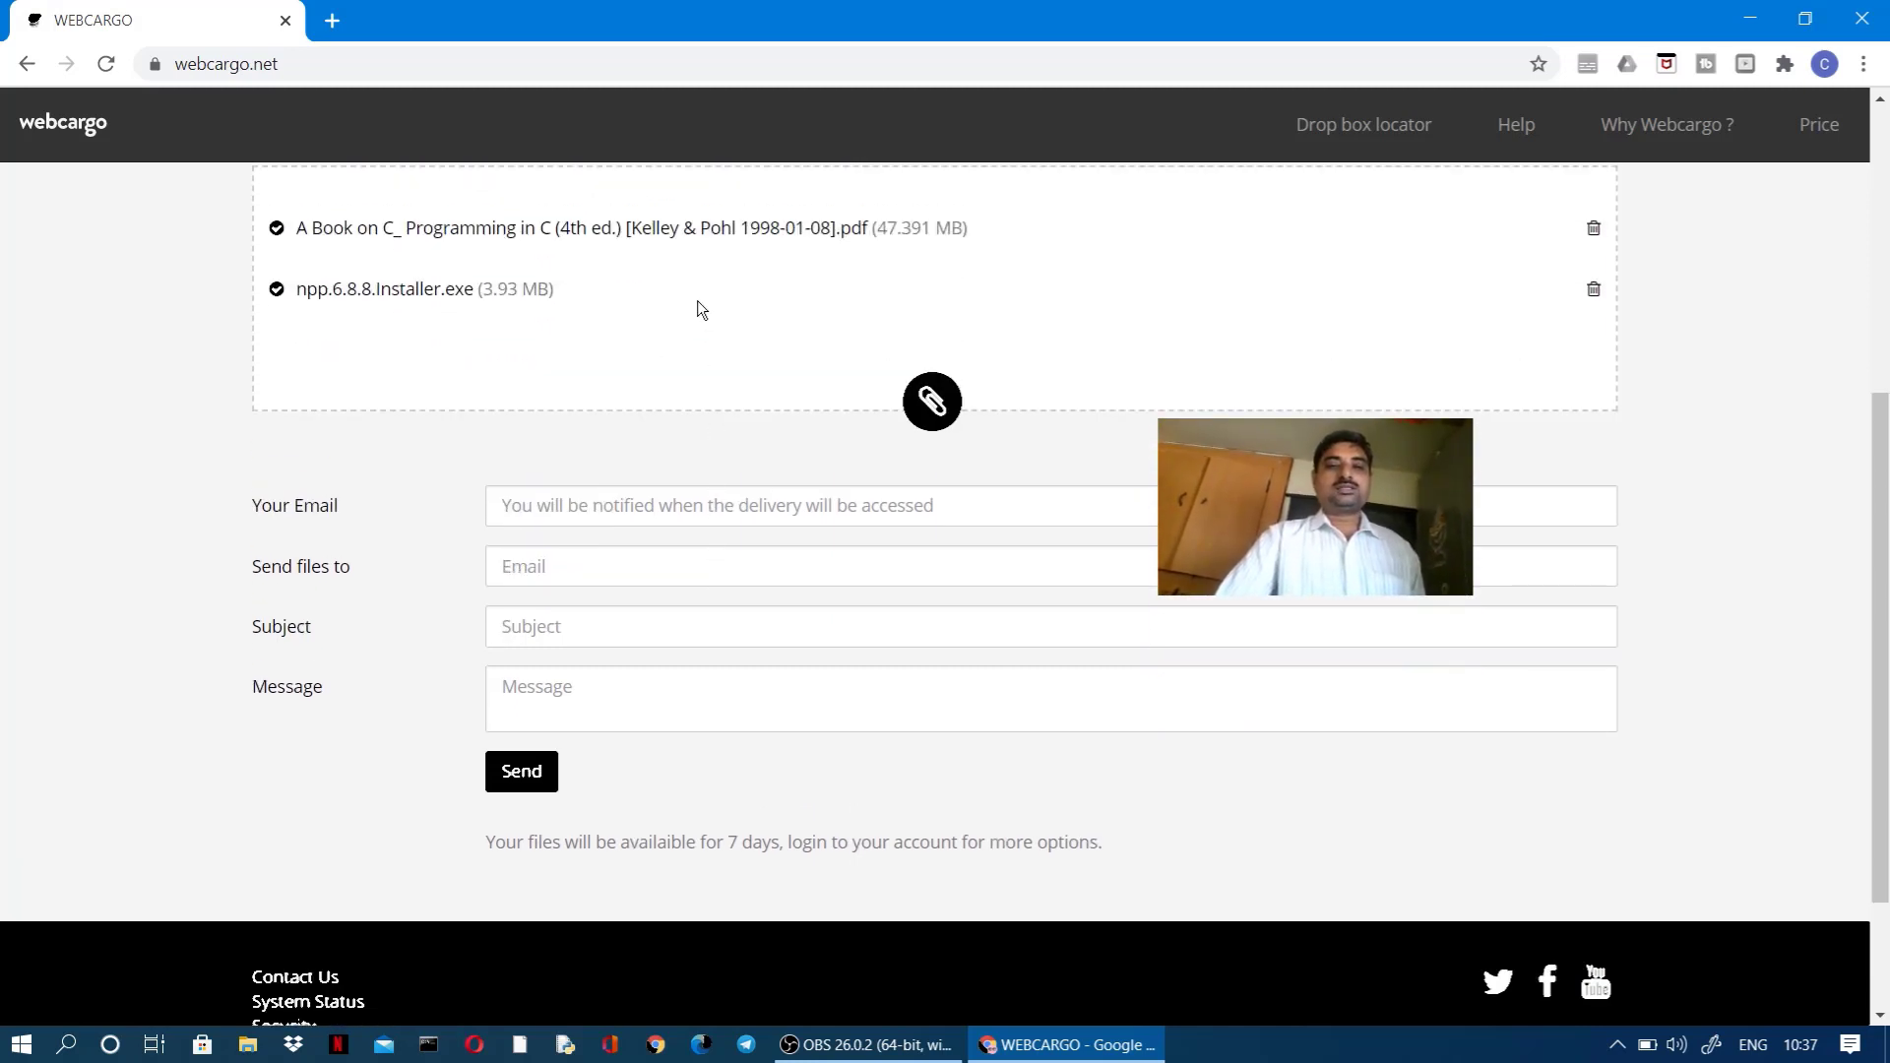
pyautogui.click(613, 501)
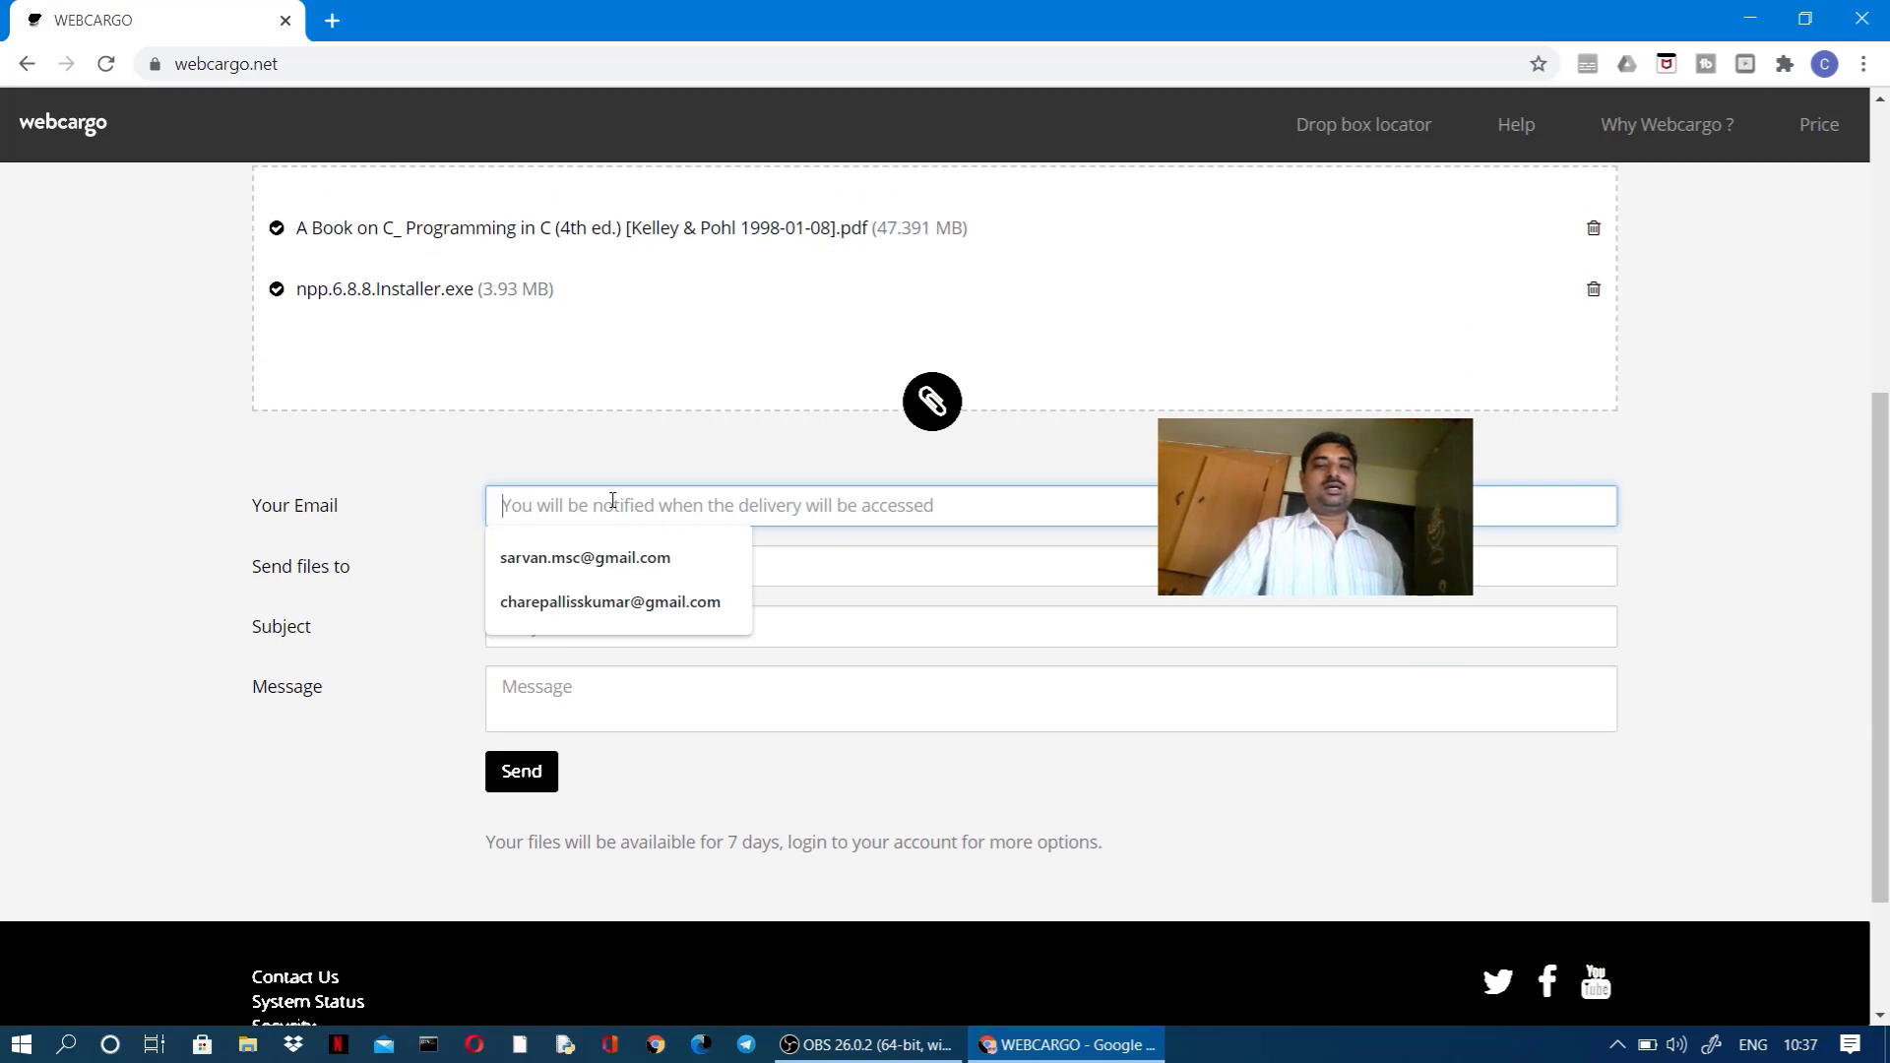
pyautogui.click(605, 565)
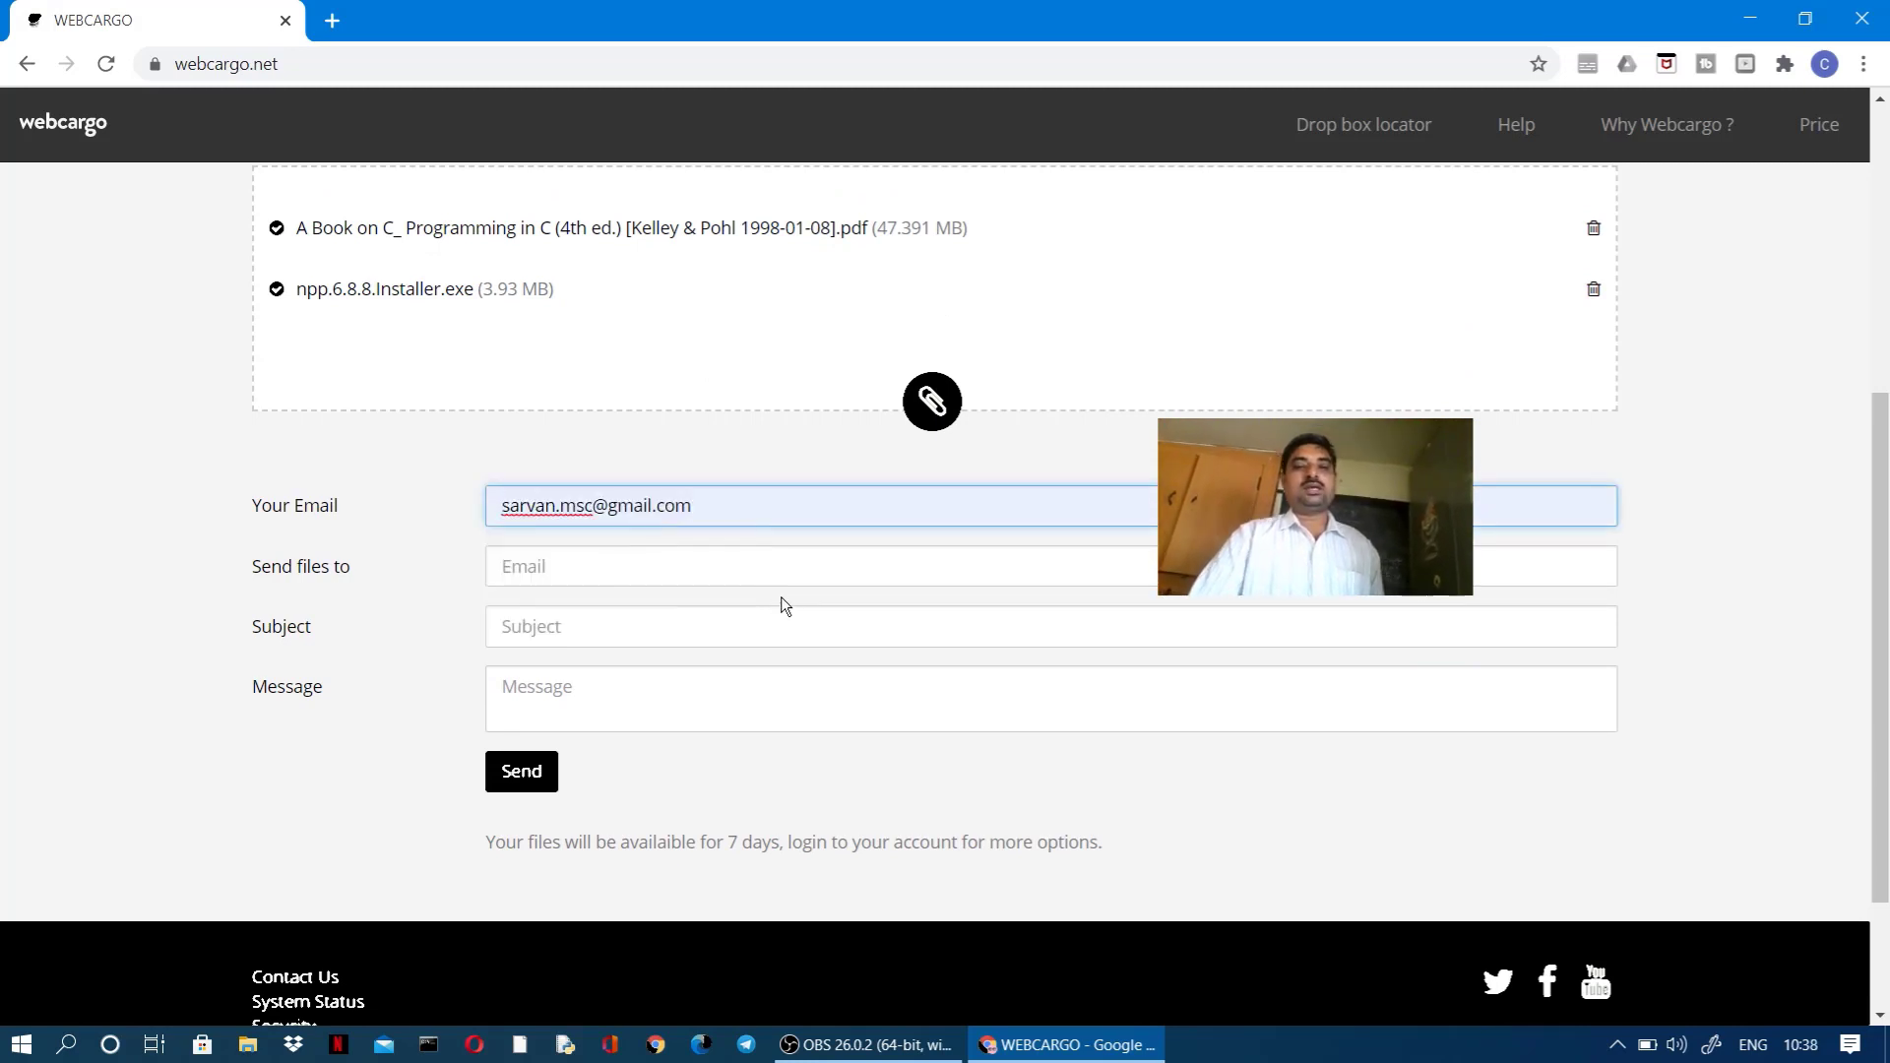
pyautogui.click(708, 563)
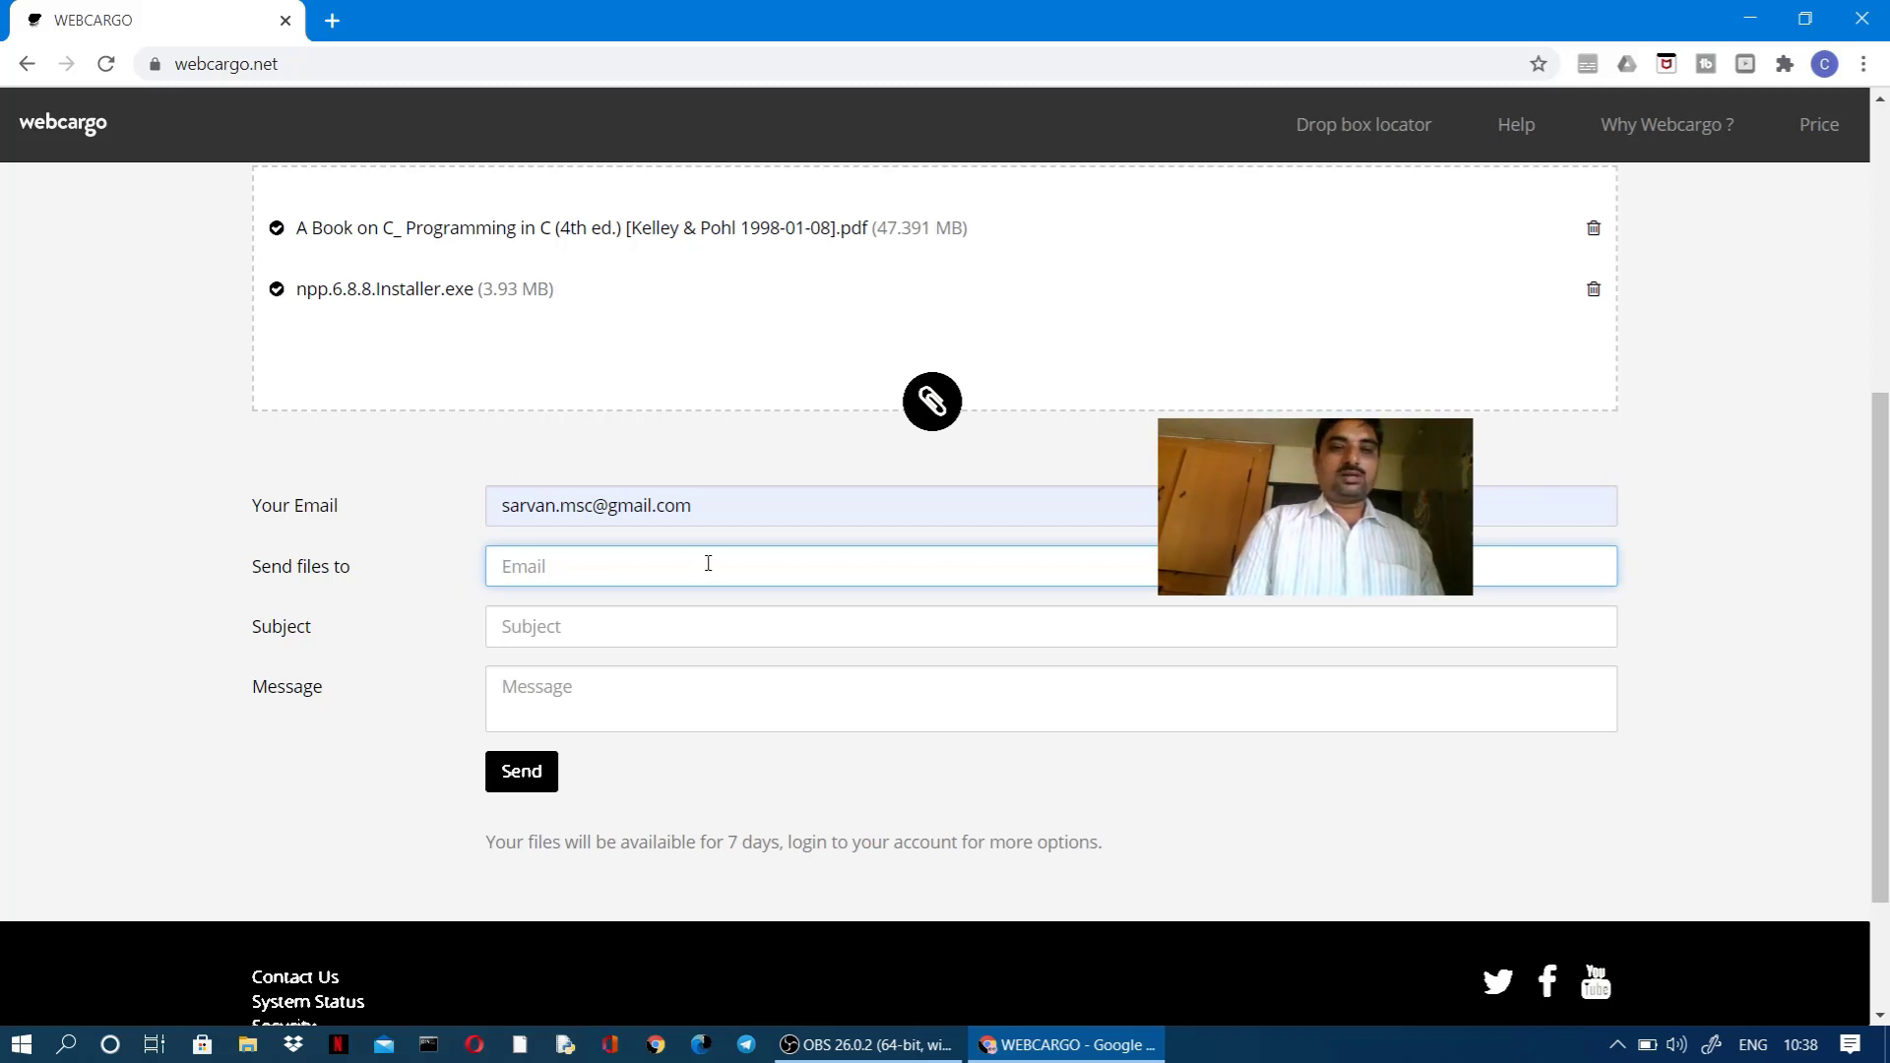
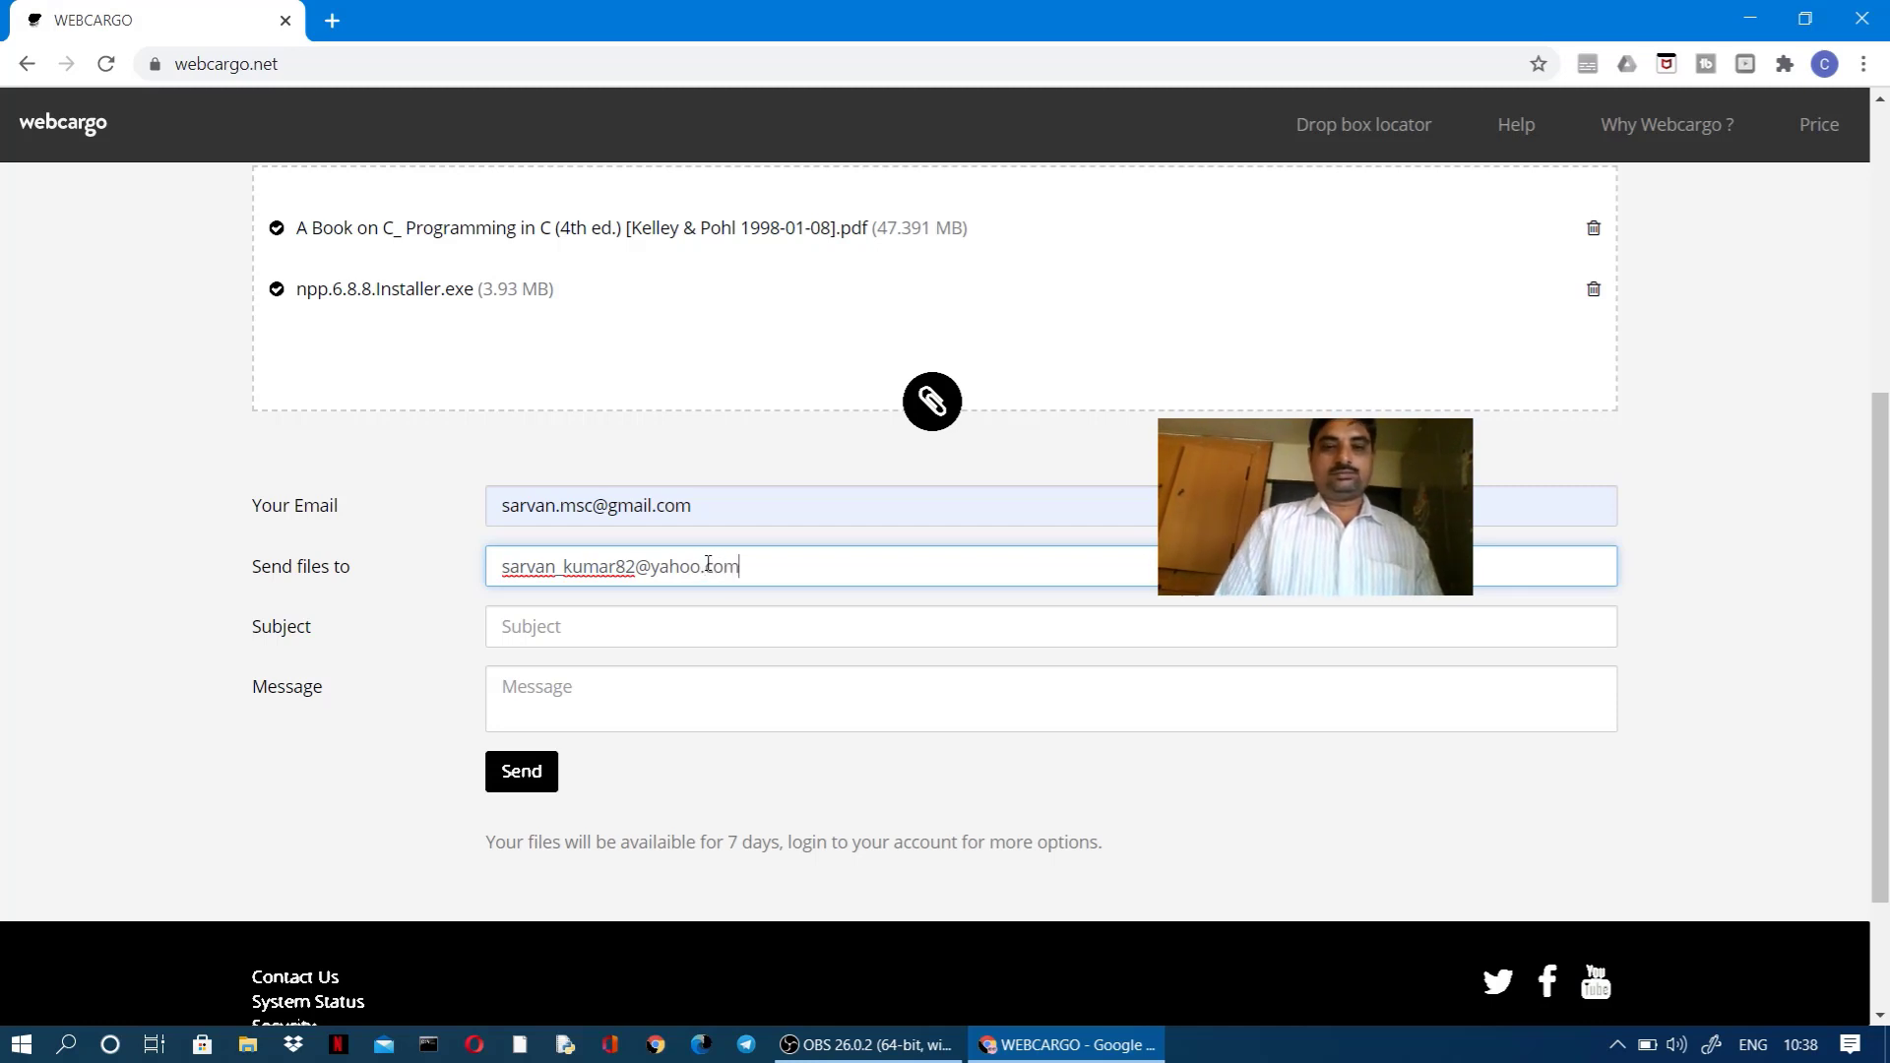
# Step: Enter subject 'c book notepad++' and message 'receive the files'
pyautogui.click(686, 634)
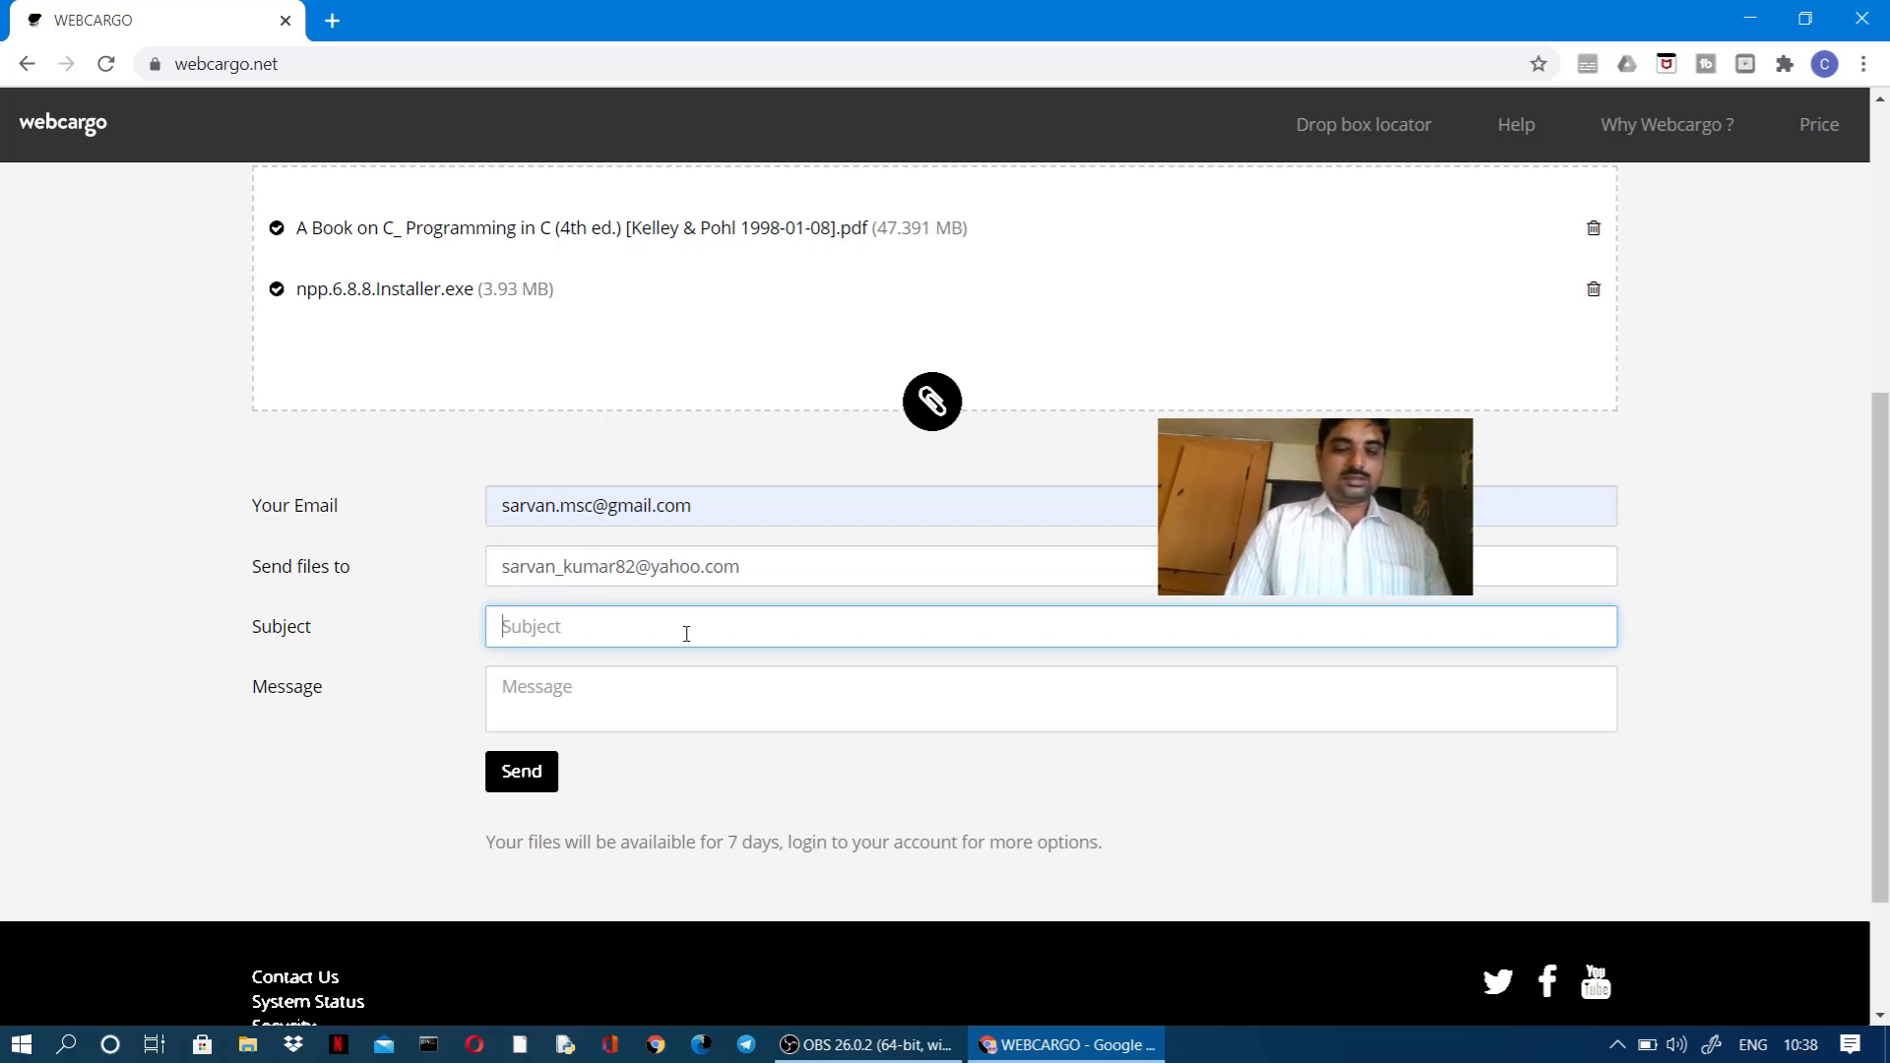
pyautogui.write('c b')
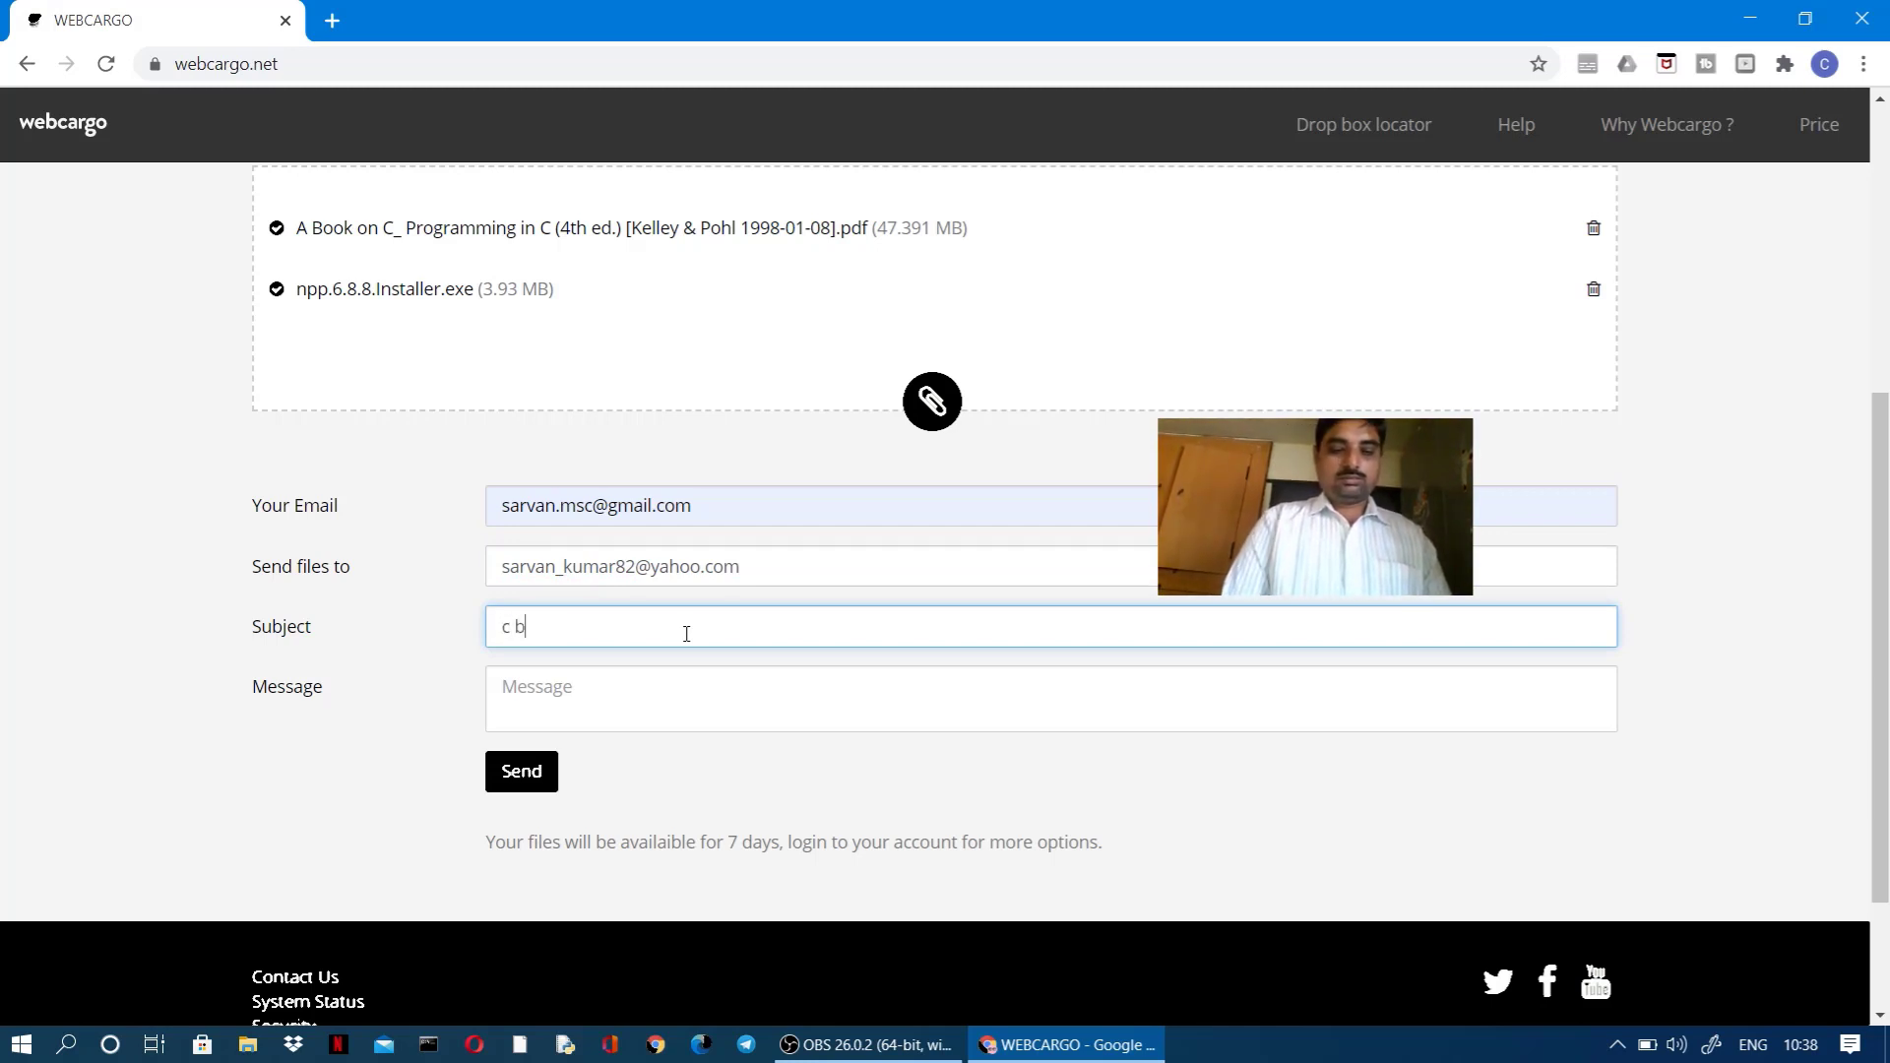
pyautogui.write('ook notepad++')
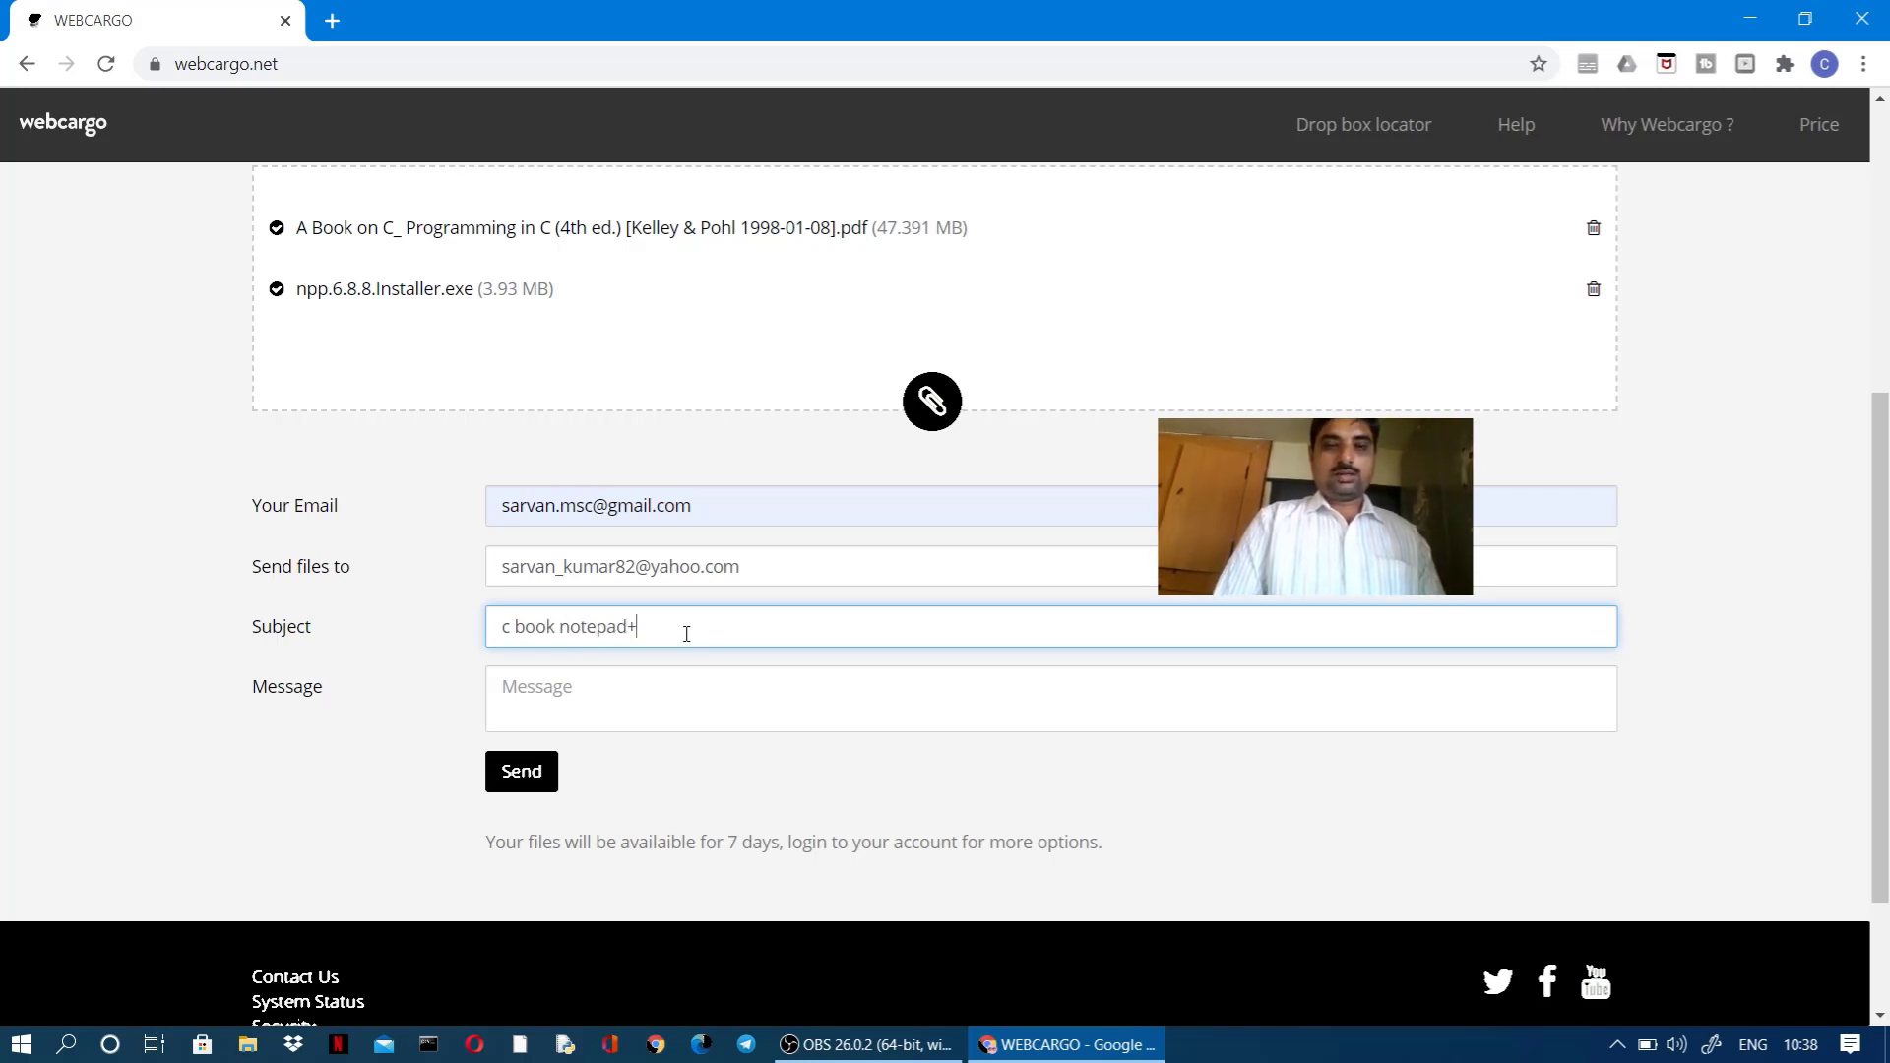
pyautogui.click(684, 703)
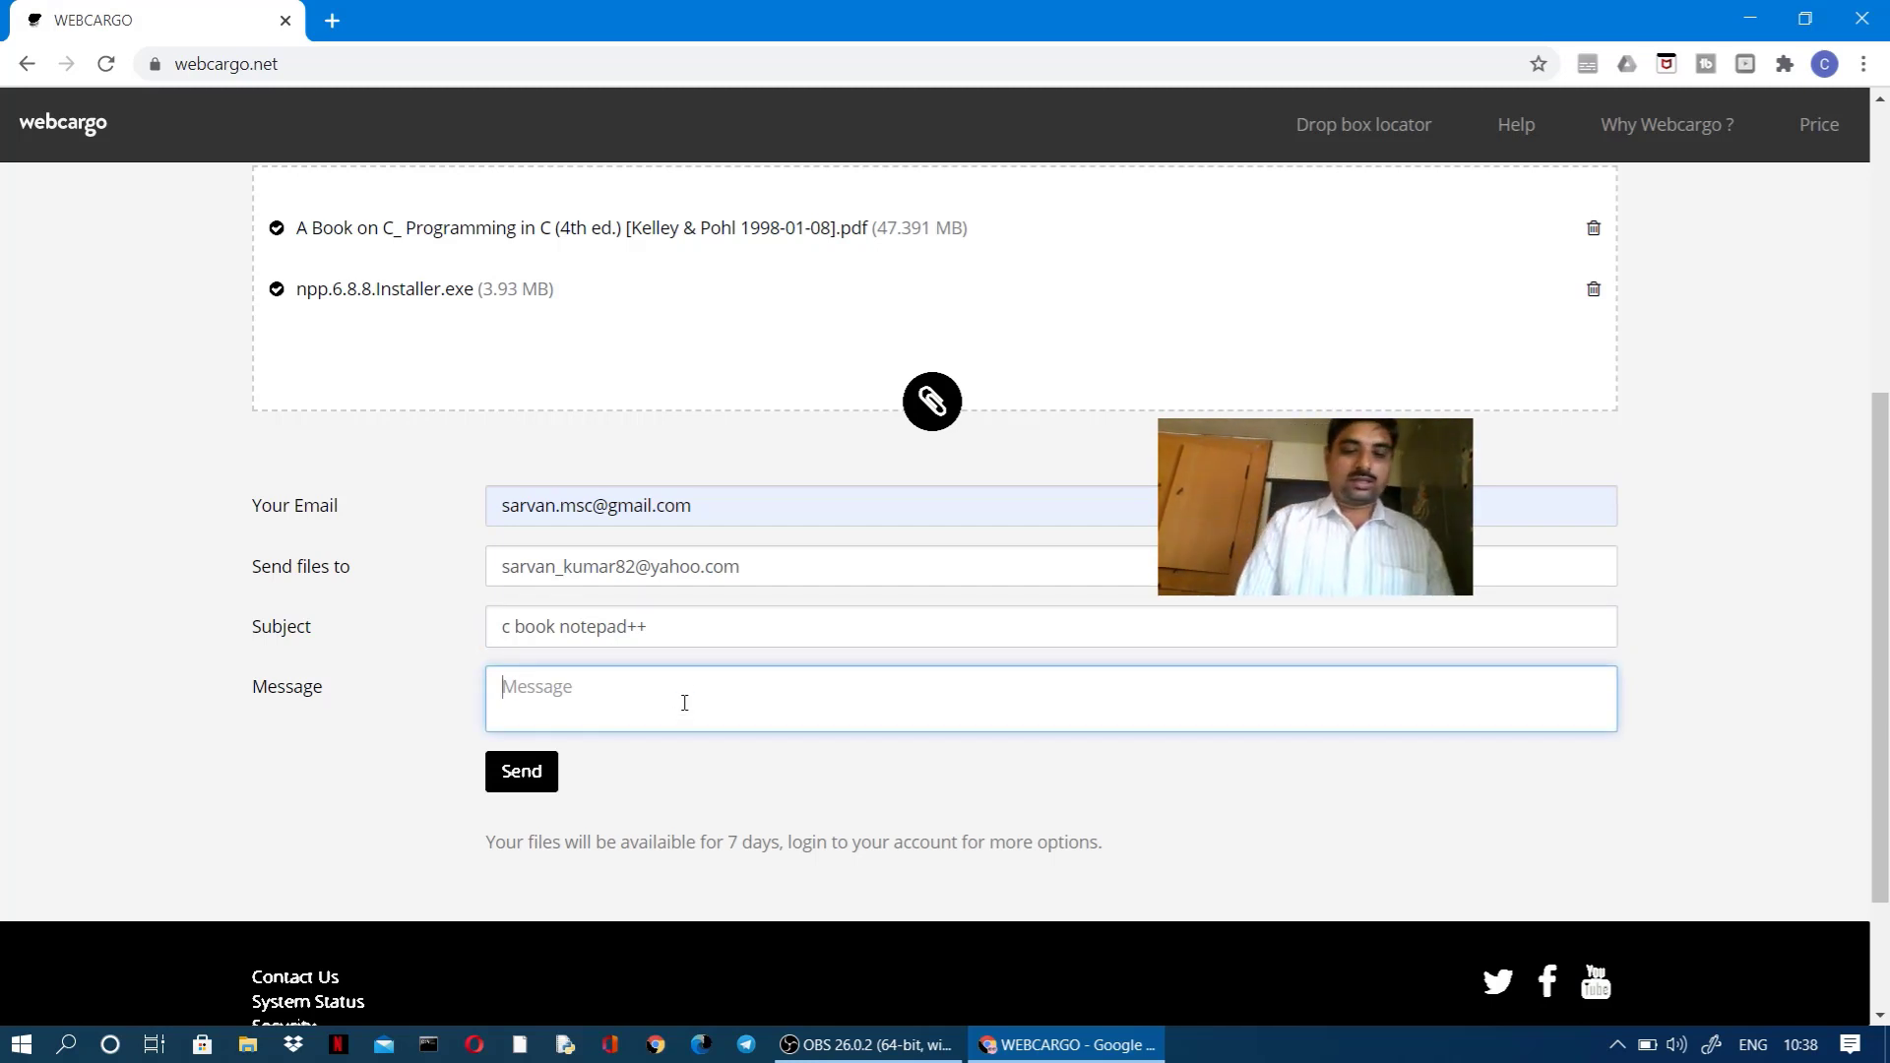
pyautogui.write('receive')
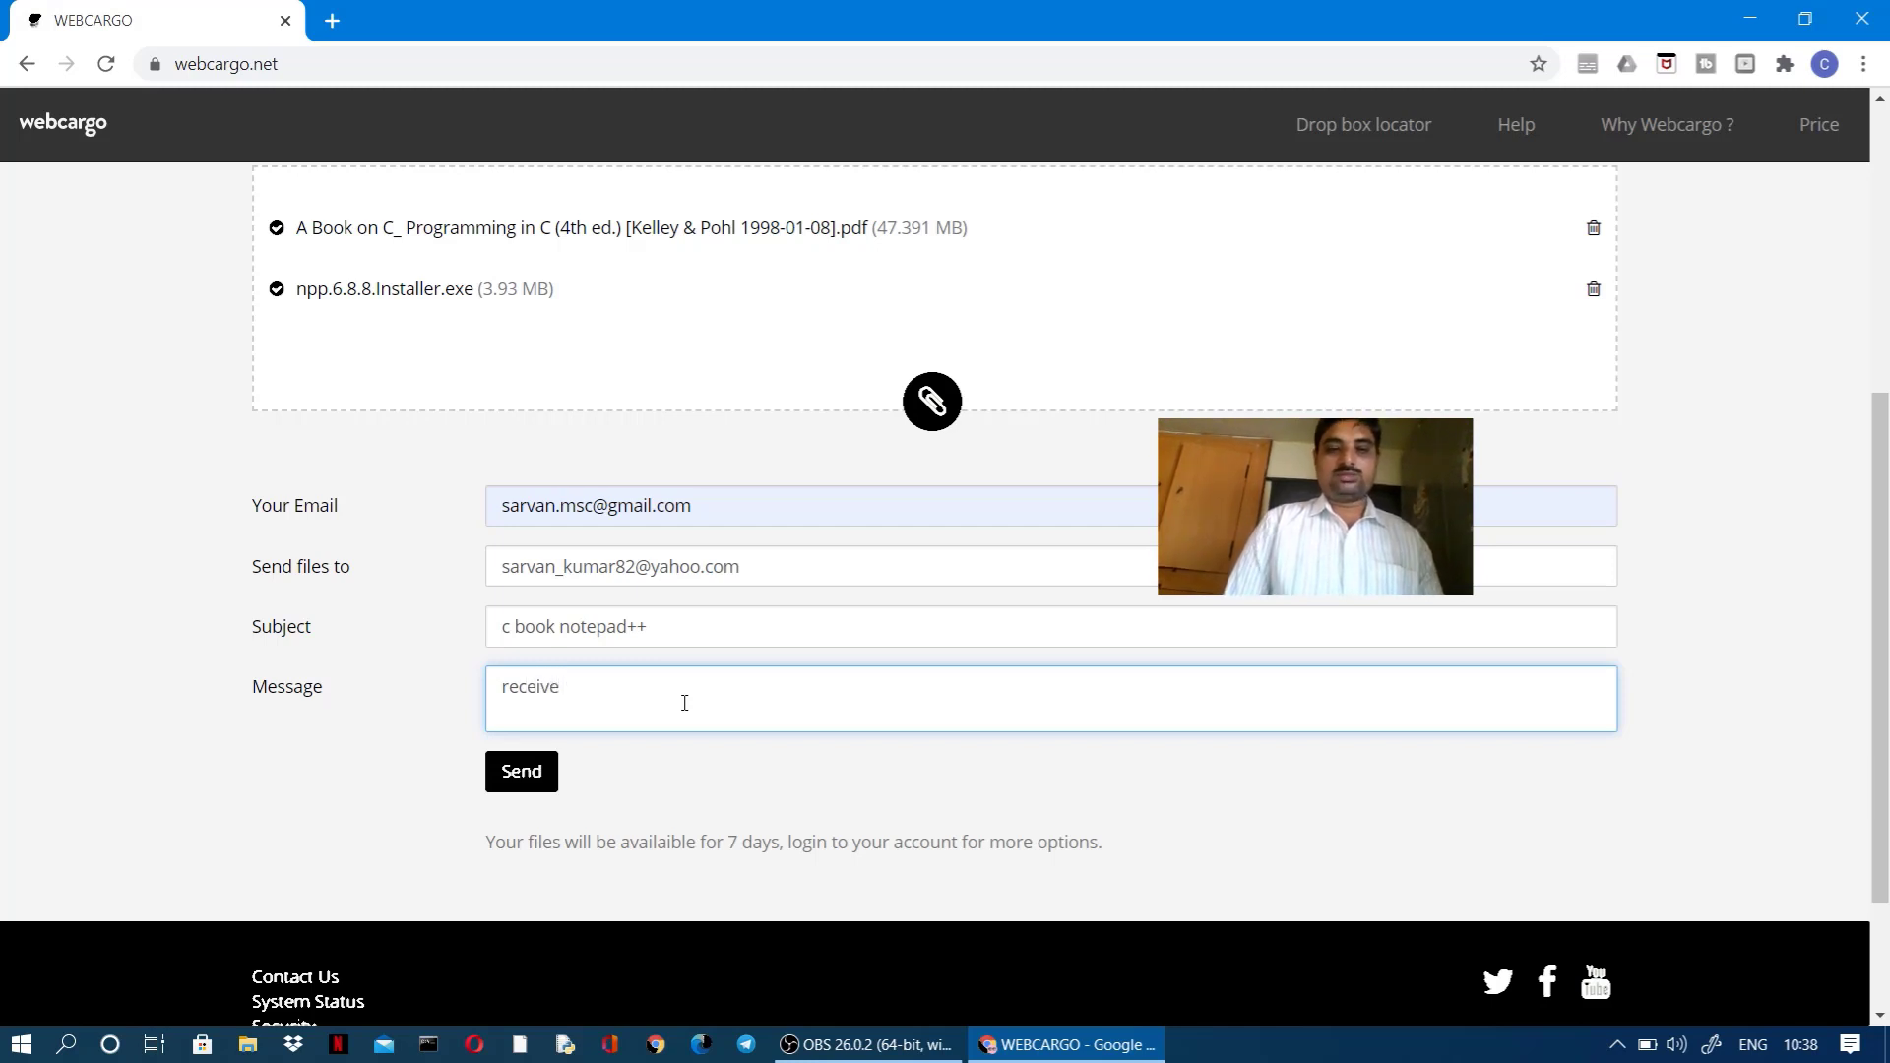
pyautogui.write(' the file')
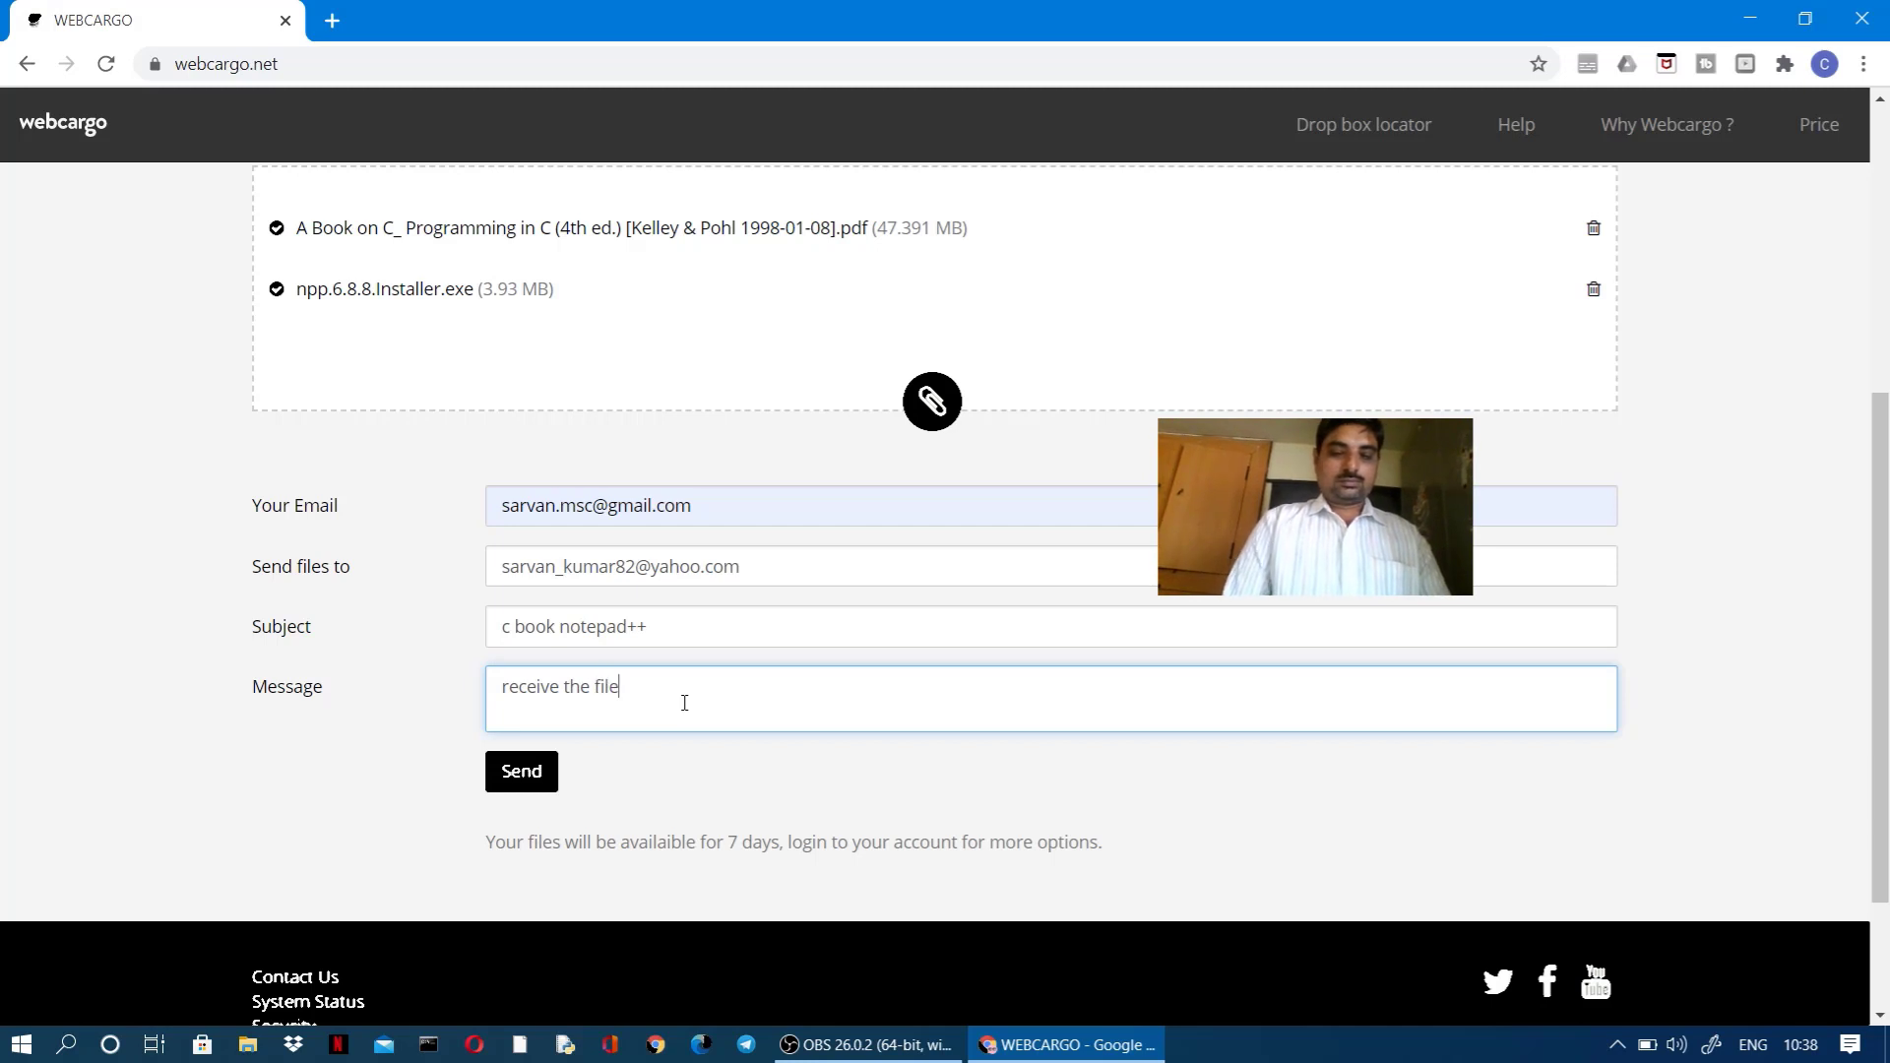
pyautogui.write('s')
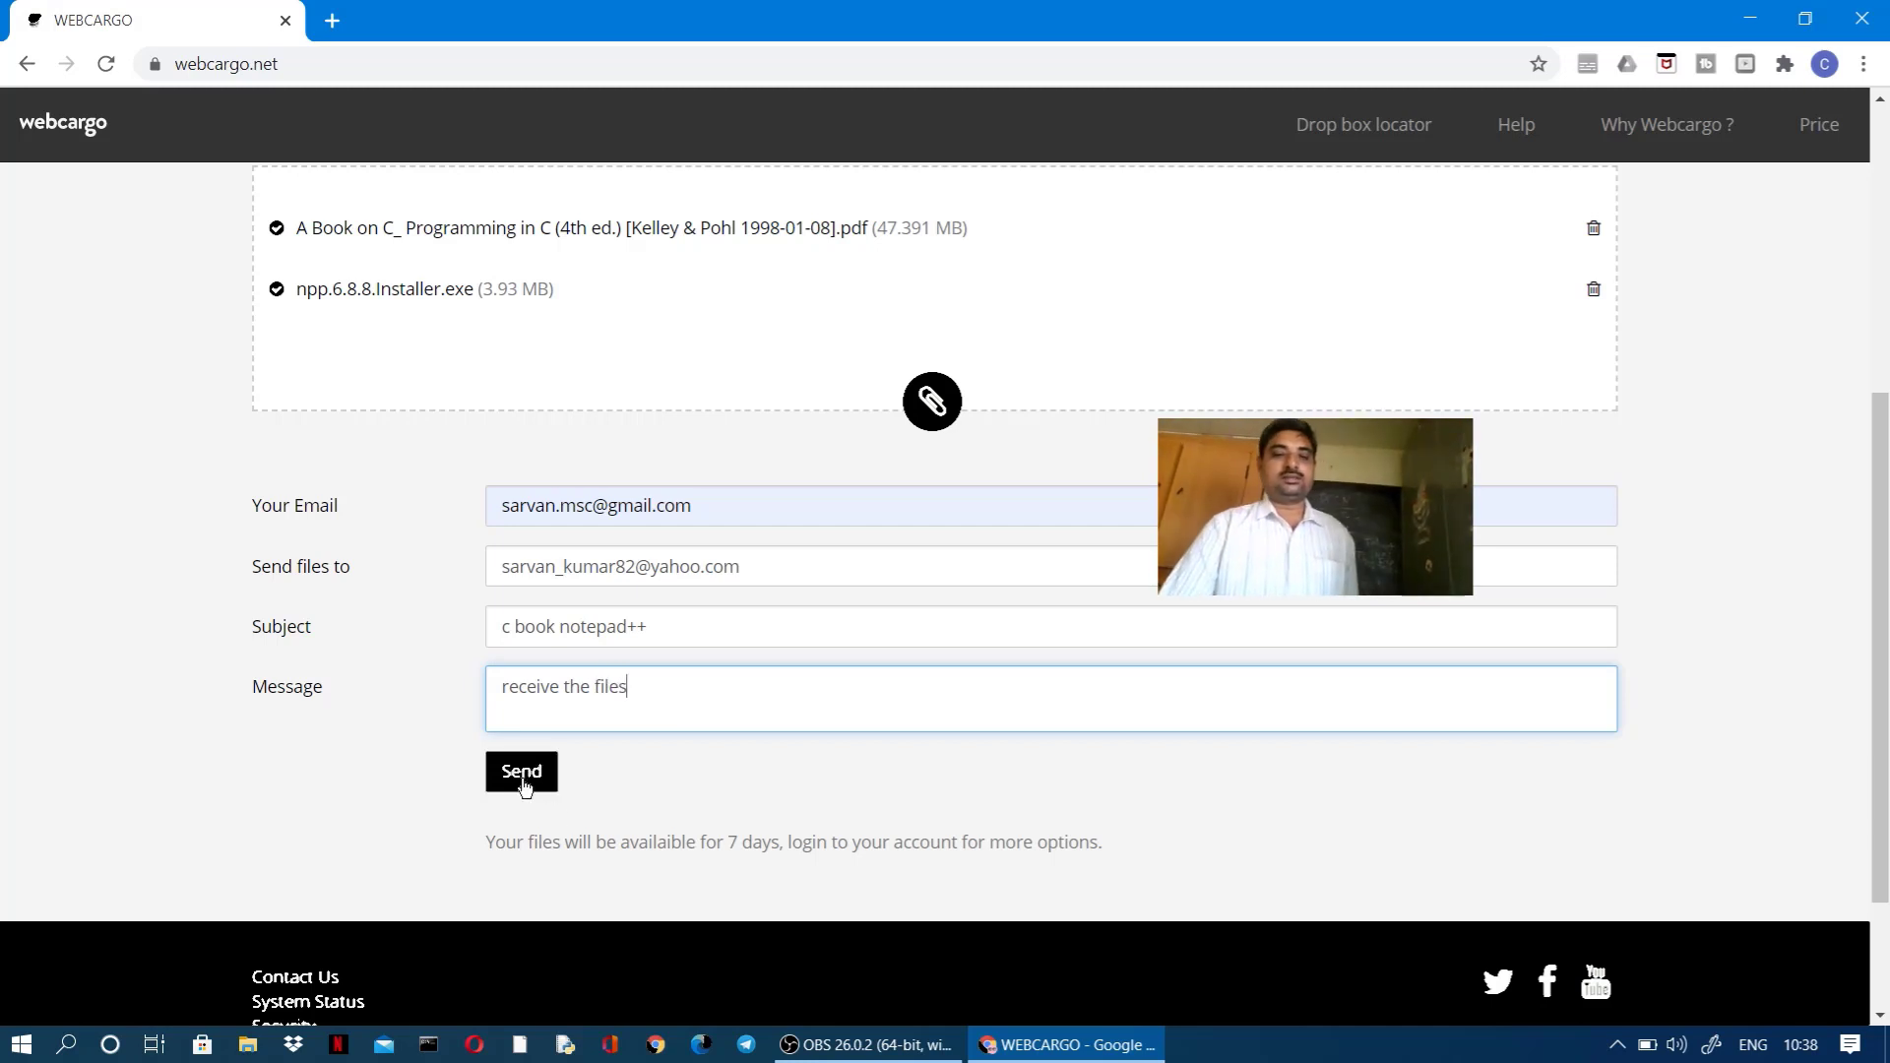
# Step: Send the C book PDF and Notepad++ installer delivery to the recipient
pyautogui.click(706, 797)
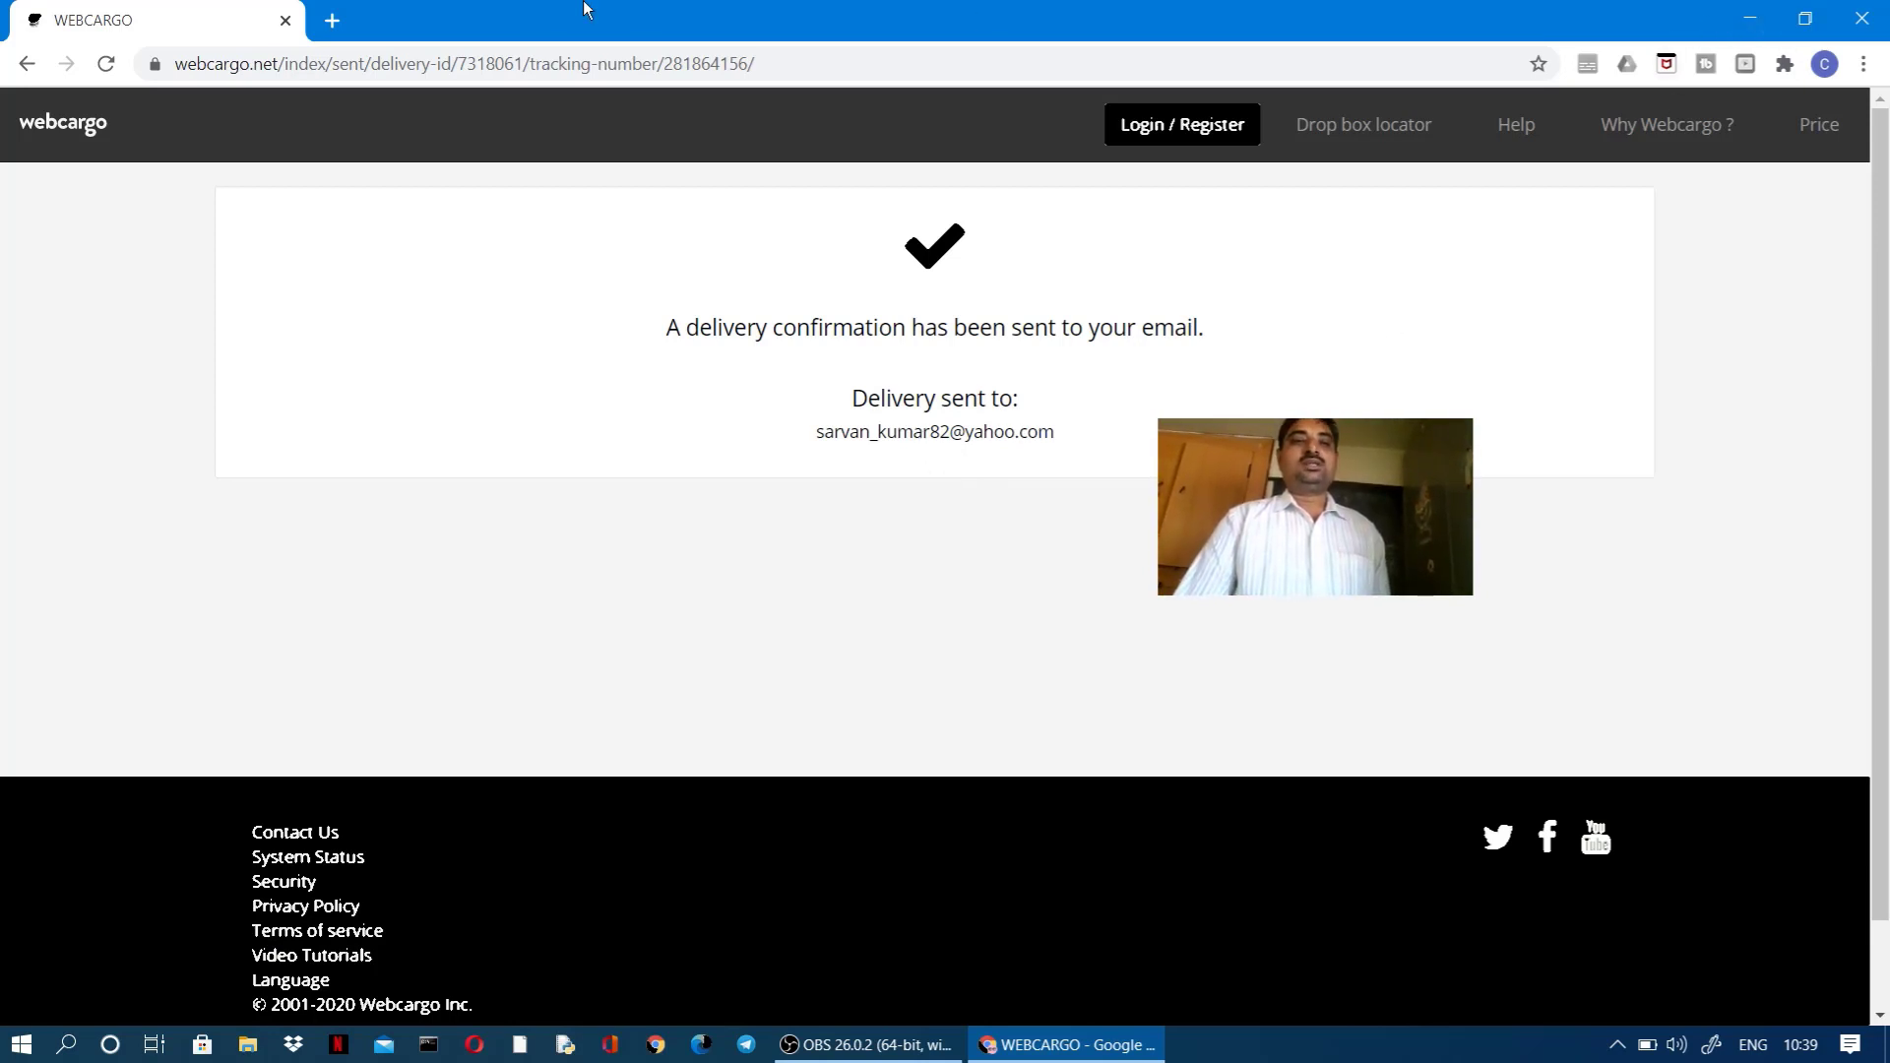
# Step: Open a new blank Chrome tab
pyautogui.click(332, 21)
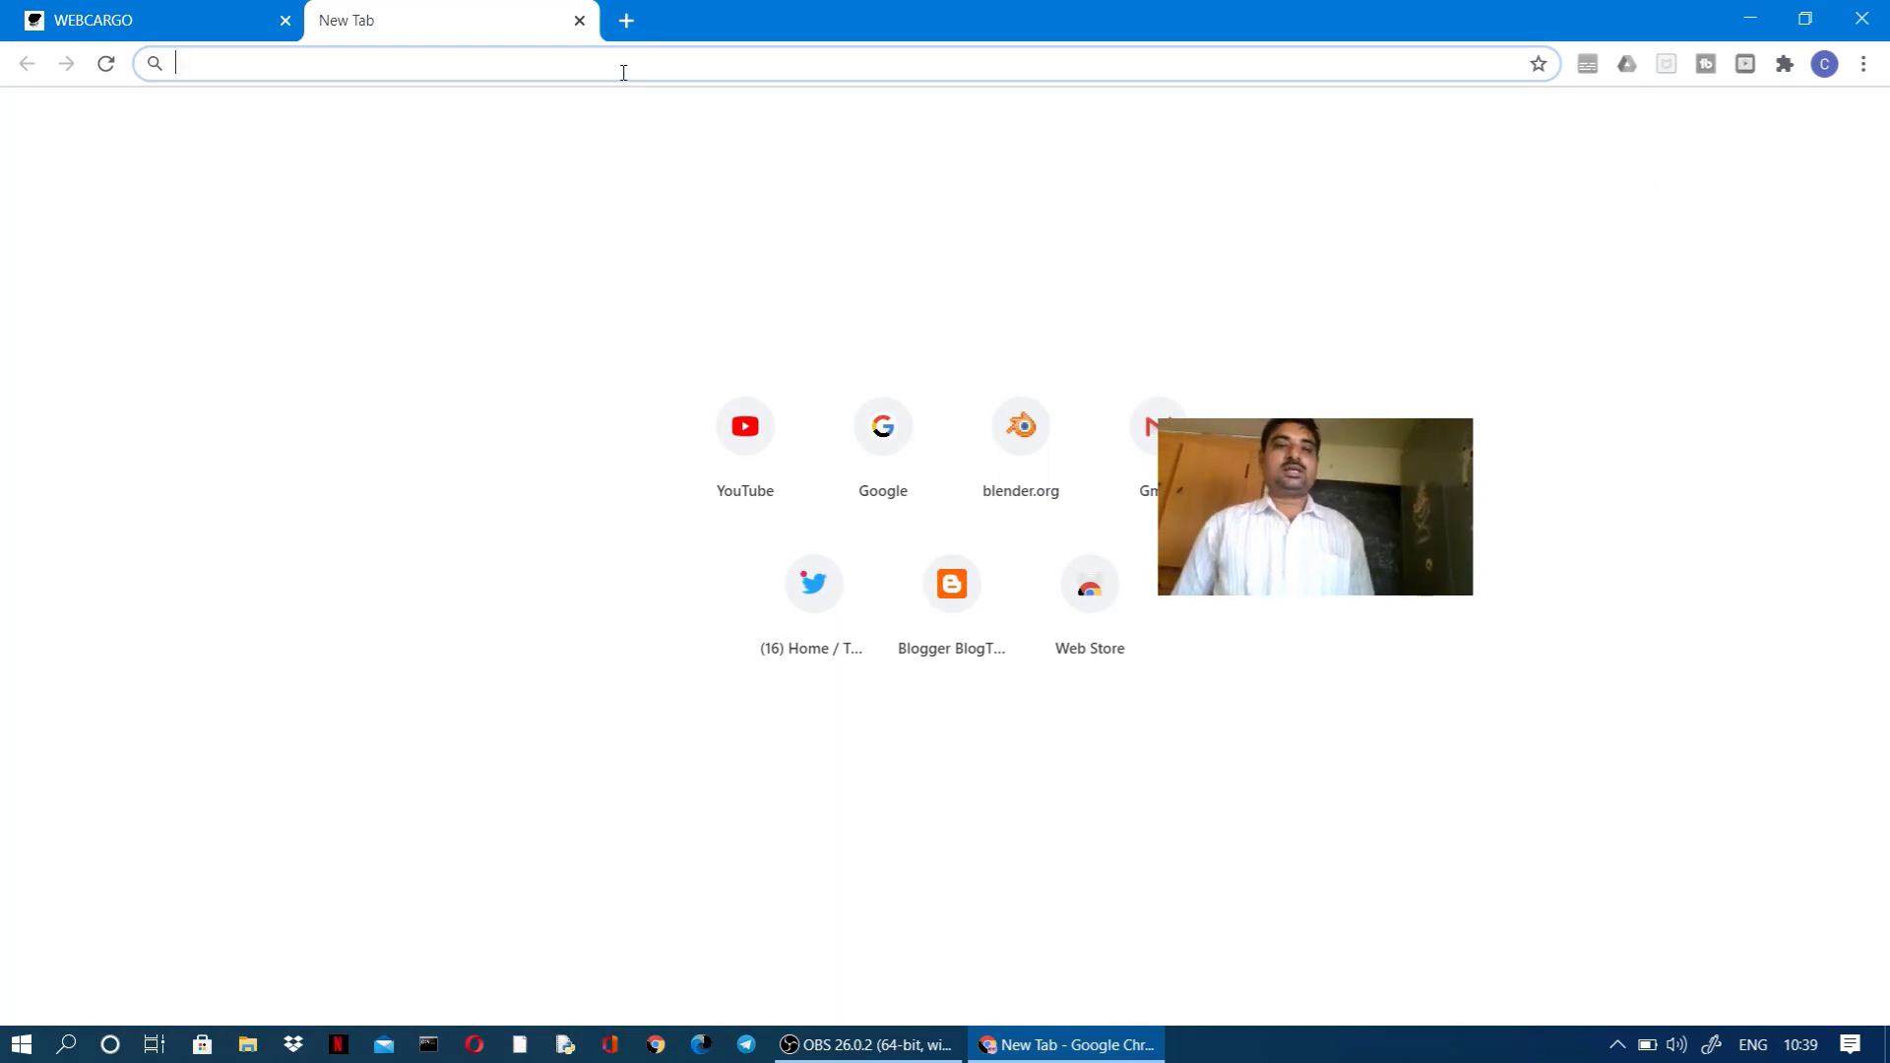
pyautogui.write('www.')
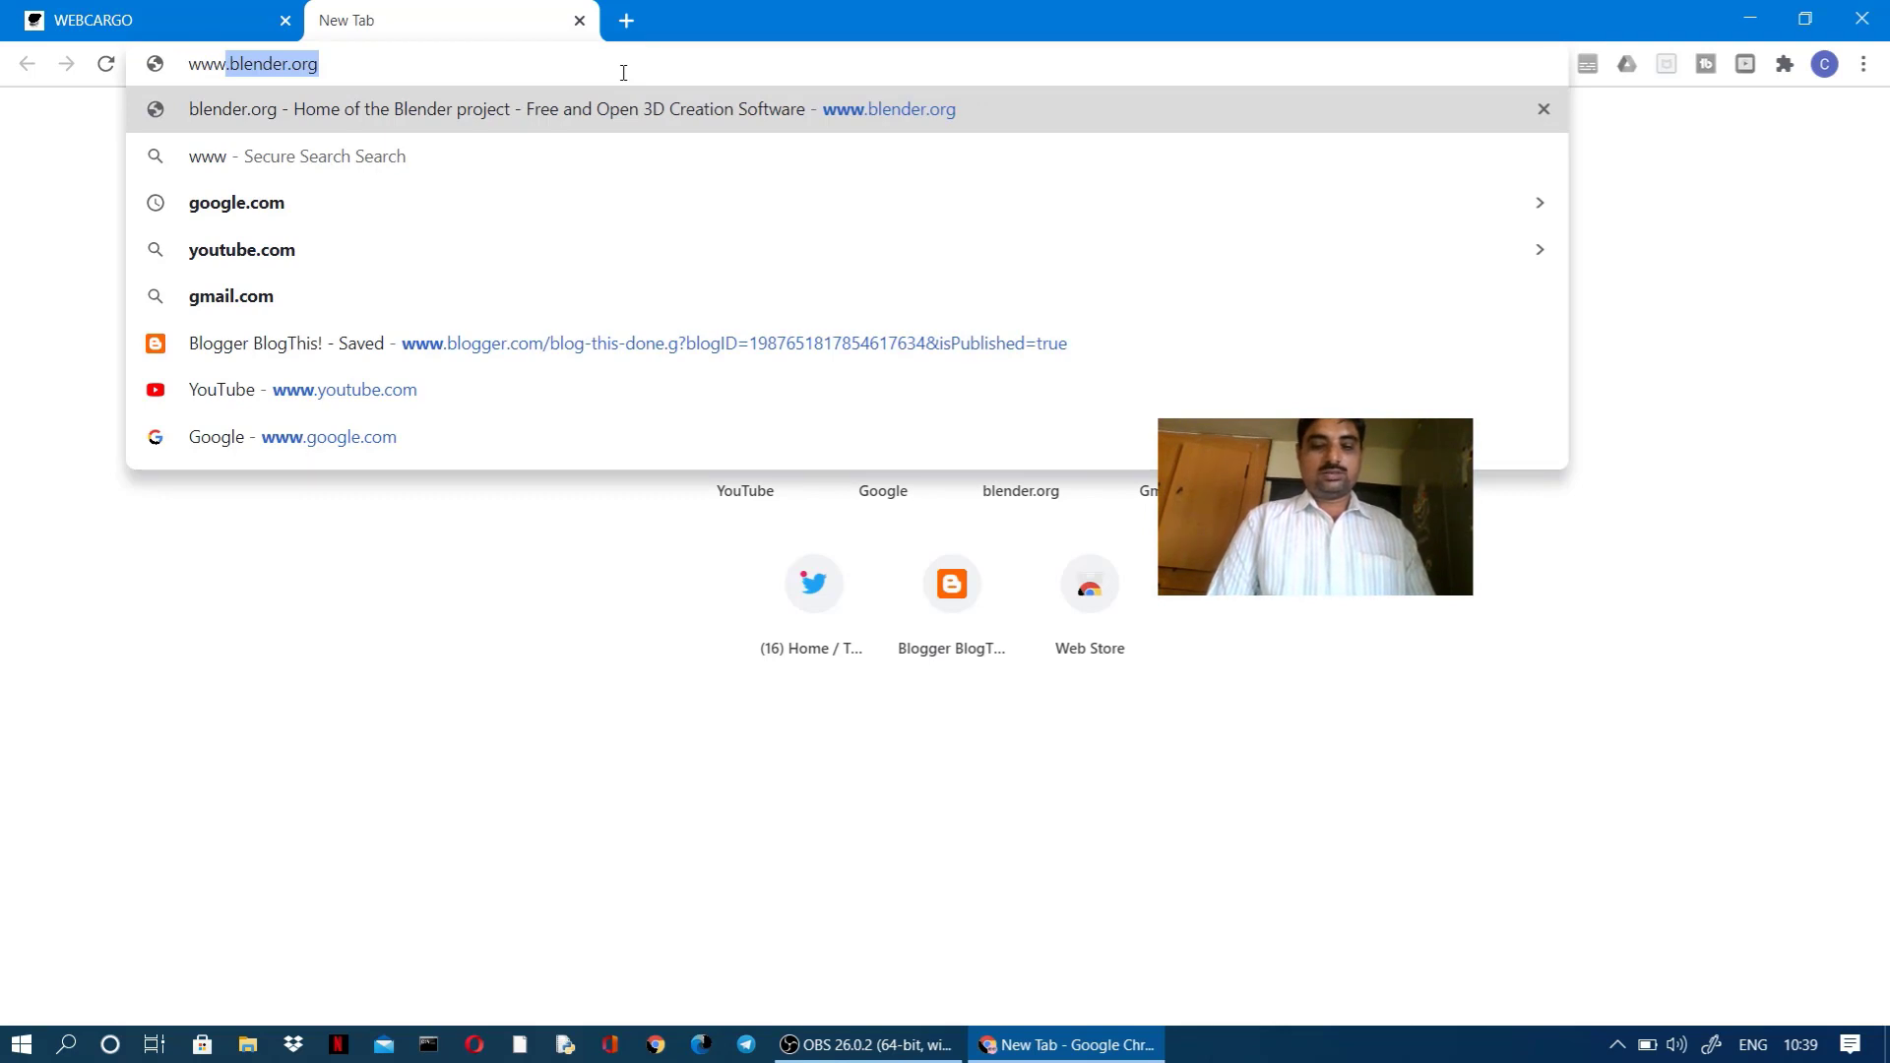
pyautogui.write('yahoo')
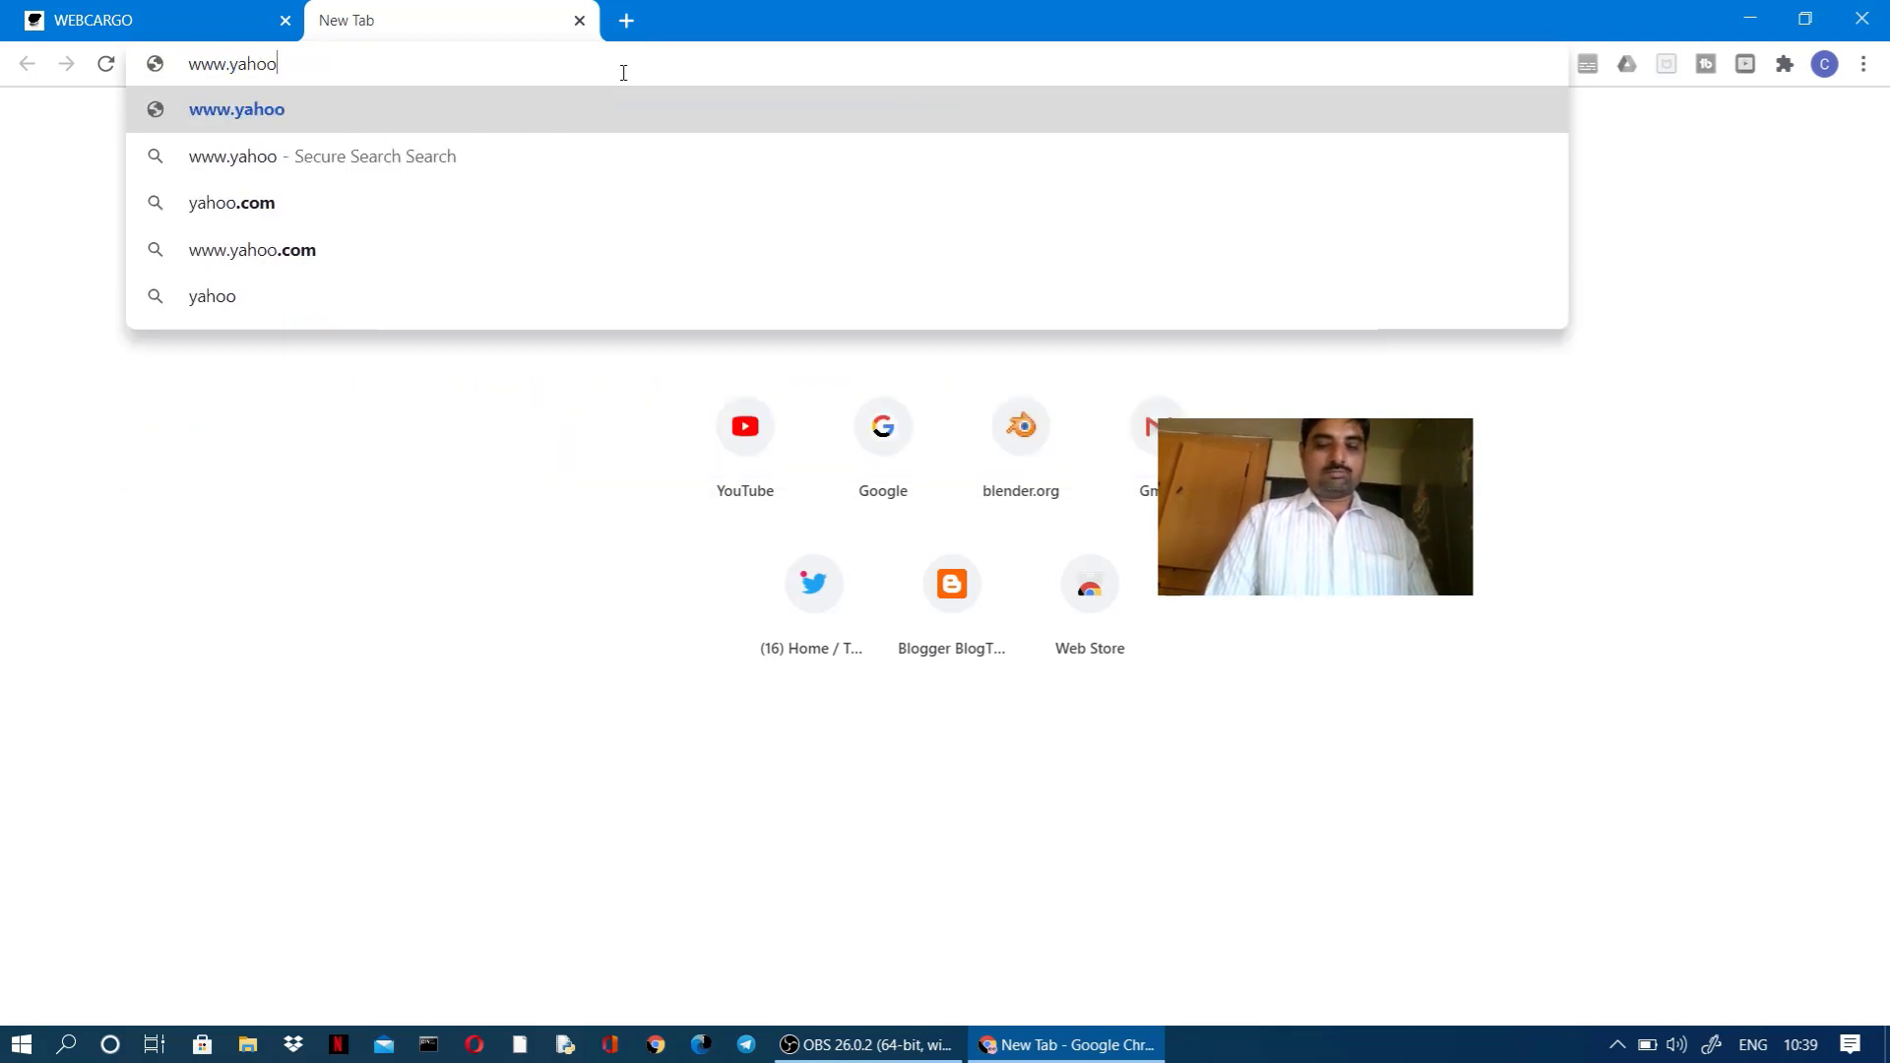
pyautogui.write('.com')
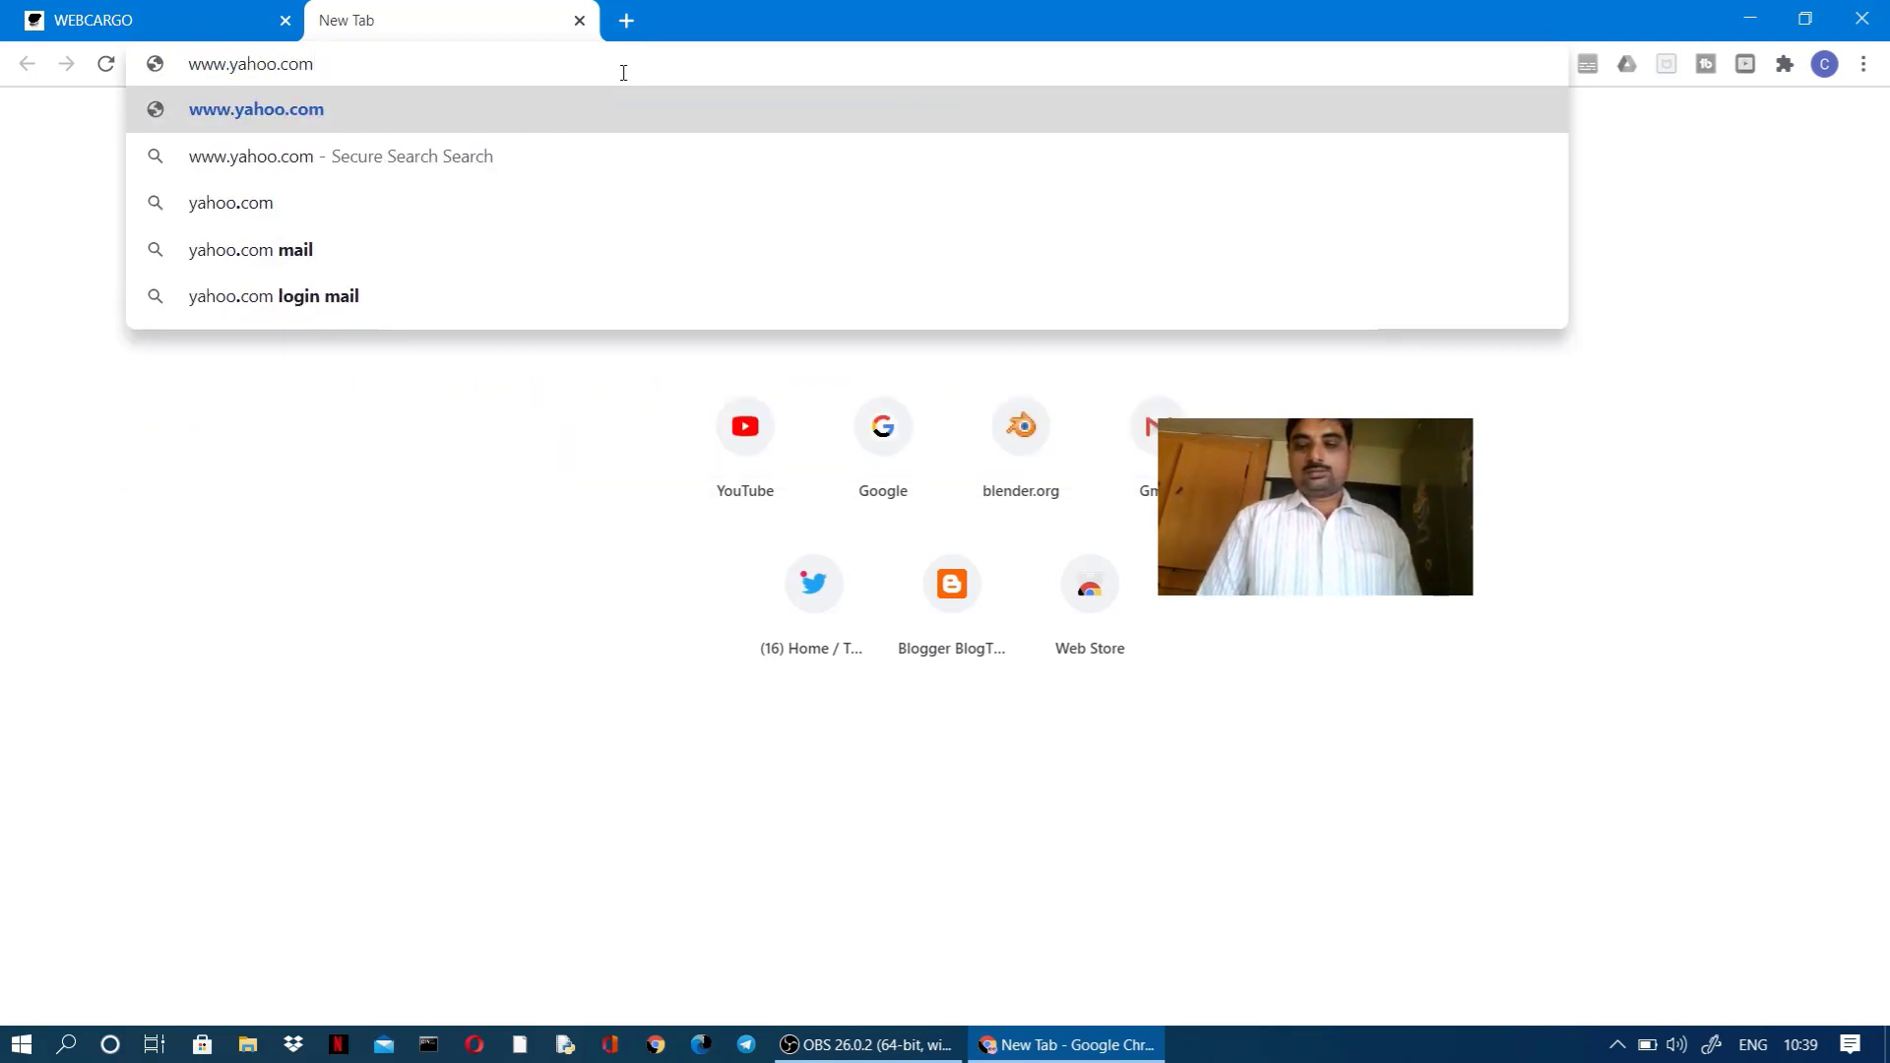
pyautogui.press('Return')
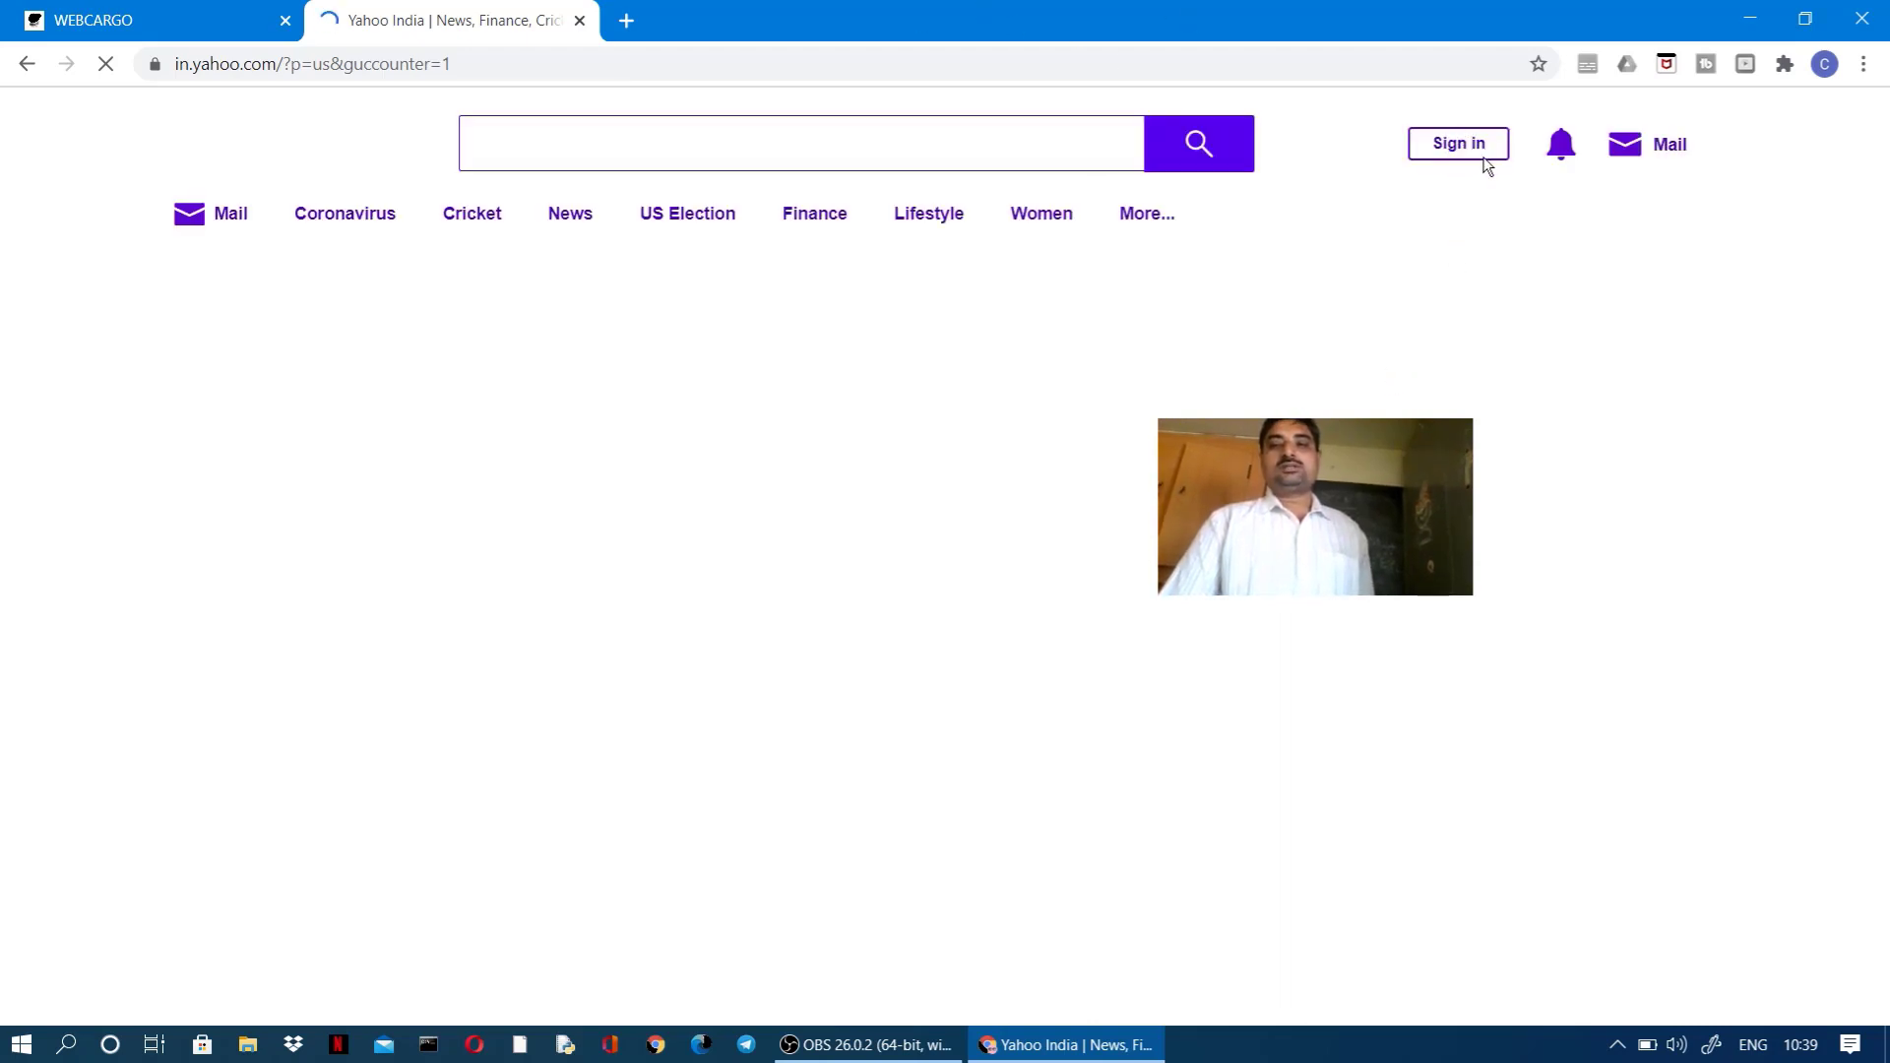
pyautogui.click(1656, 157)
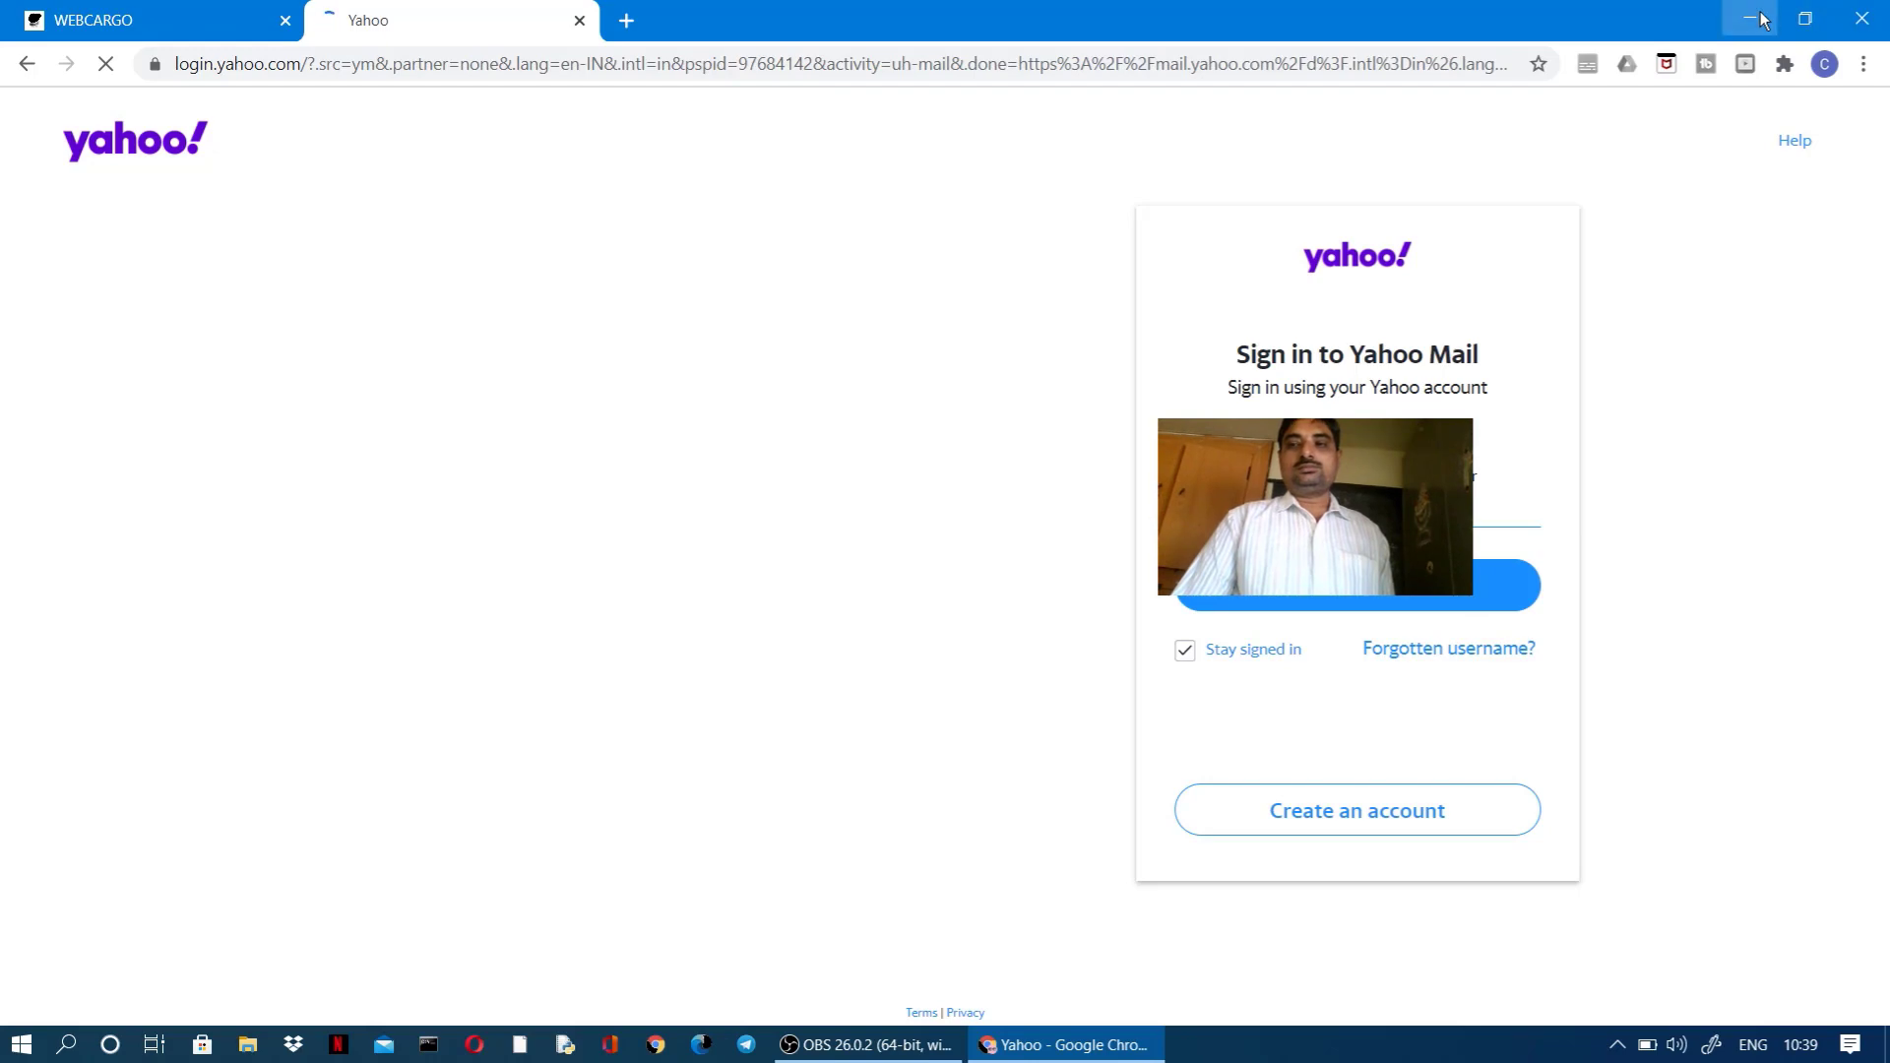
# Step: Minimise Chrome to reveal the Windows desktop
pyautogui.click(1752, 17)
pyautogui.click(1617, 1045)
pyautogui.click(1202, 894)
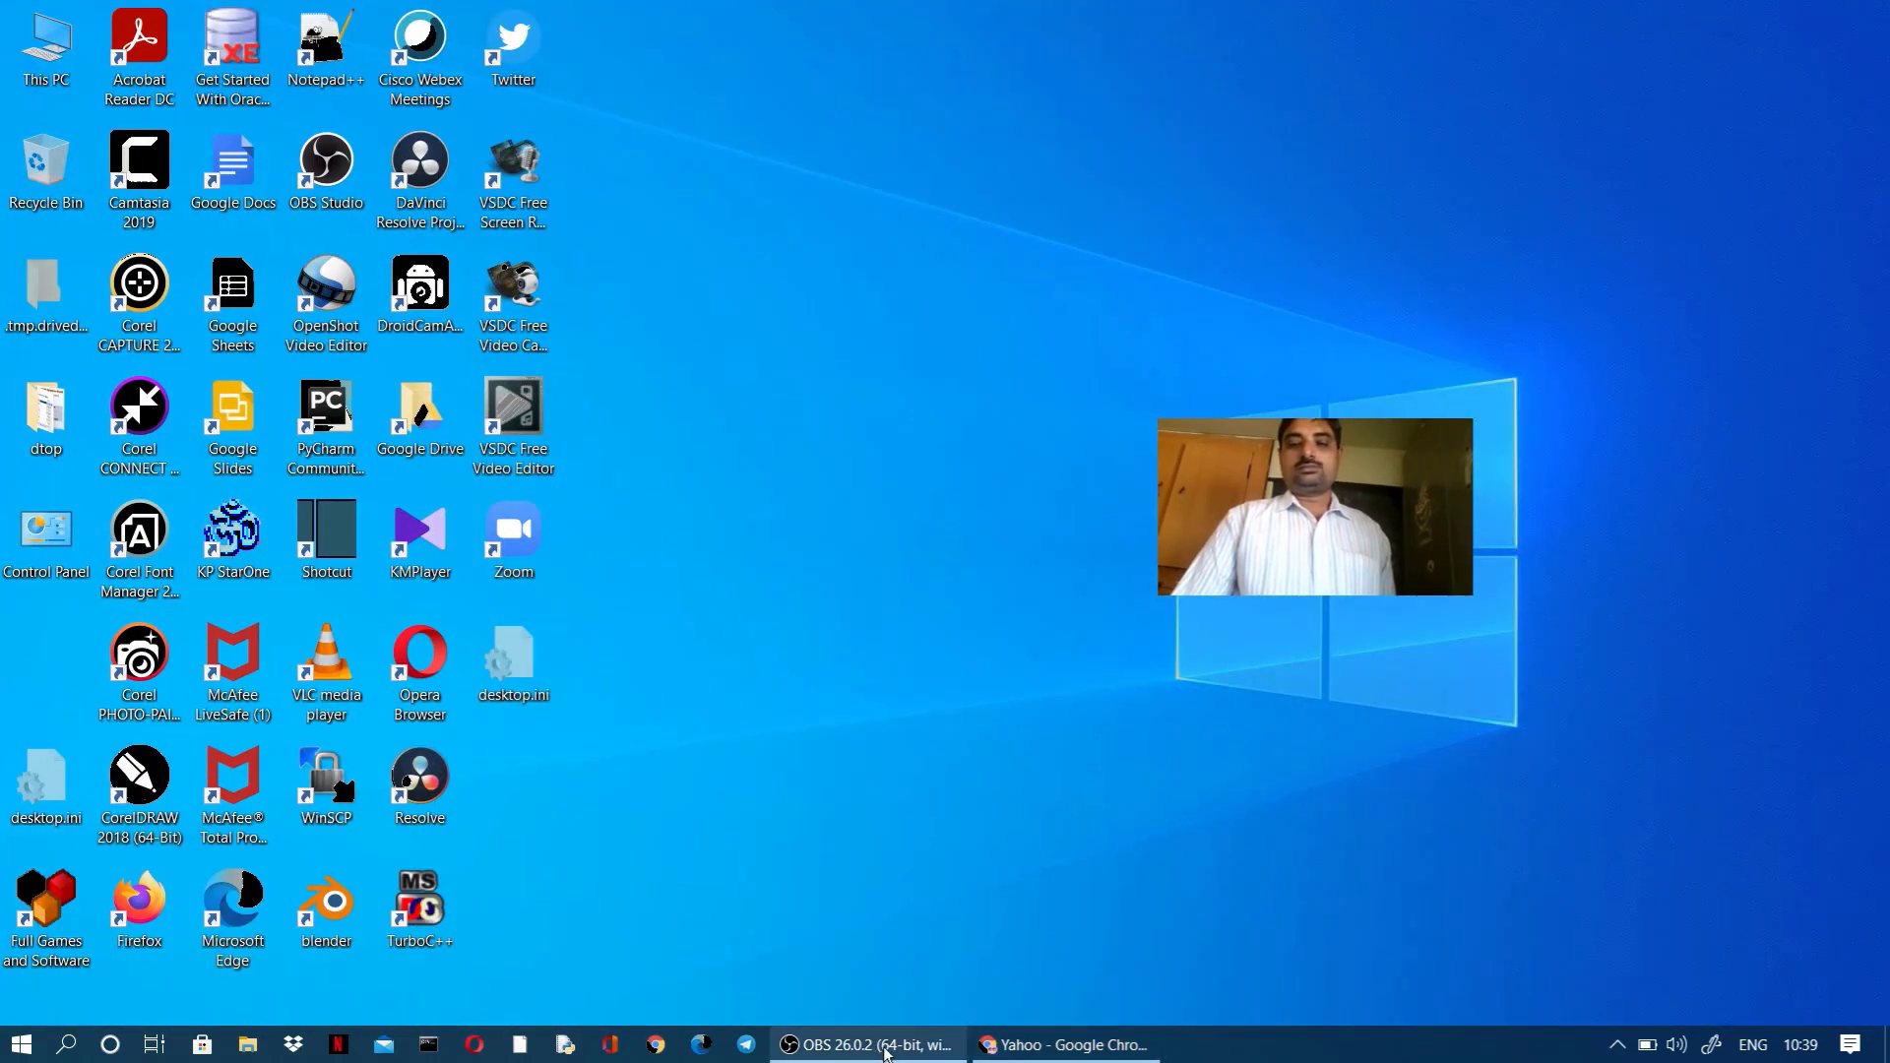
# Step: Pause the OBS Studio recording, minimise OBS and switch back to the Chrome window
pyautogui.click(867, 1045)
pyautogui.click(1301, 710)
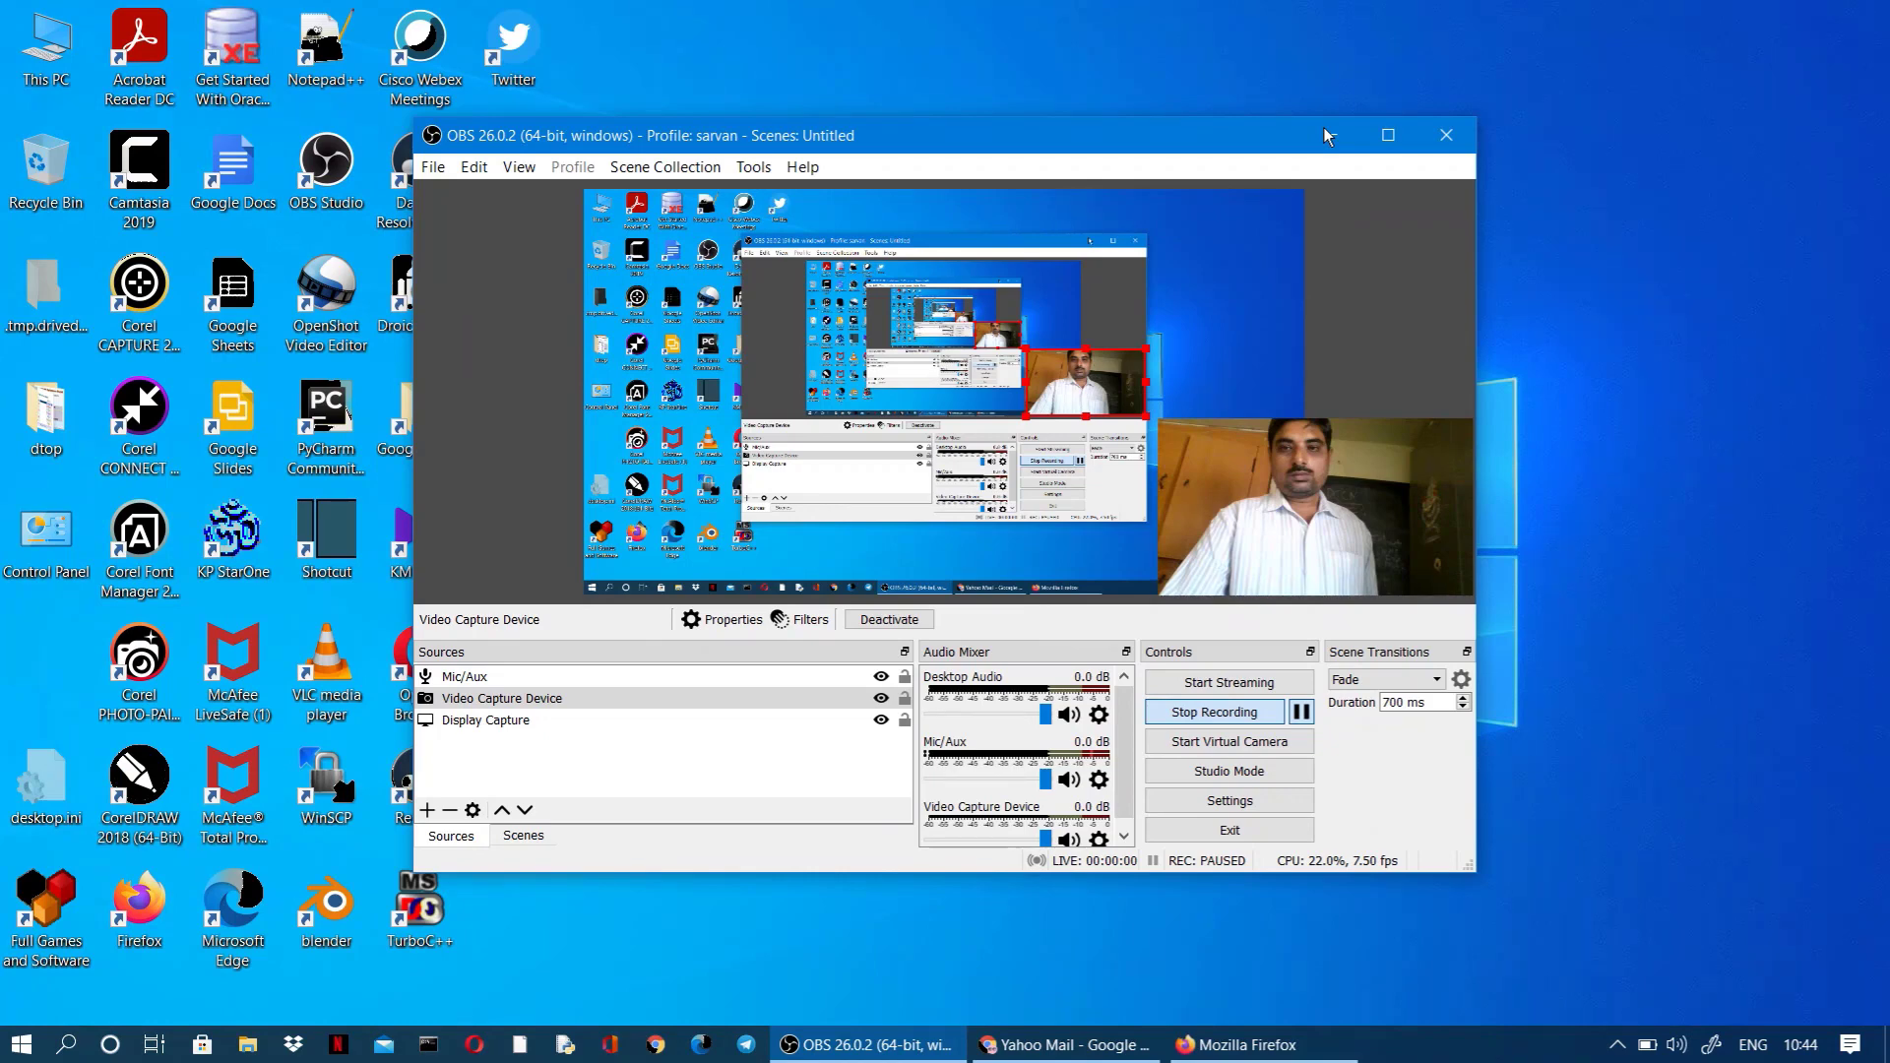
pyautogui.click(1326, 135)
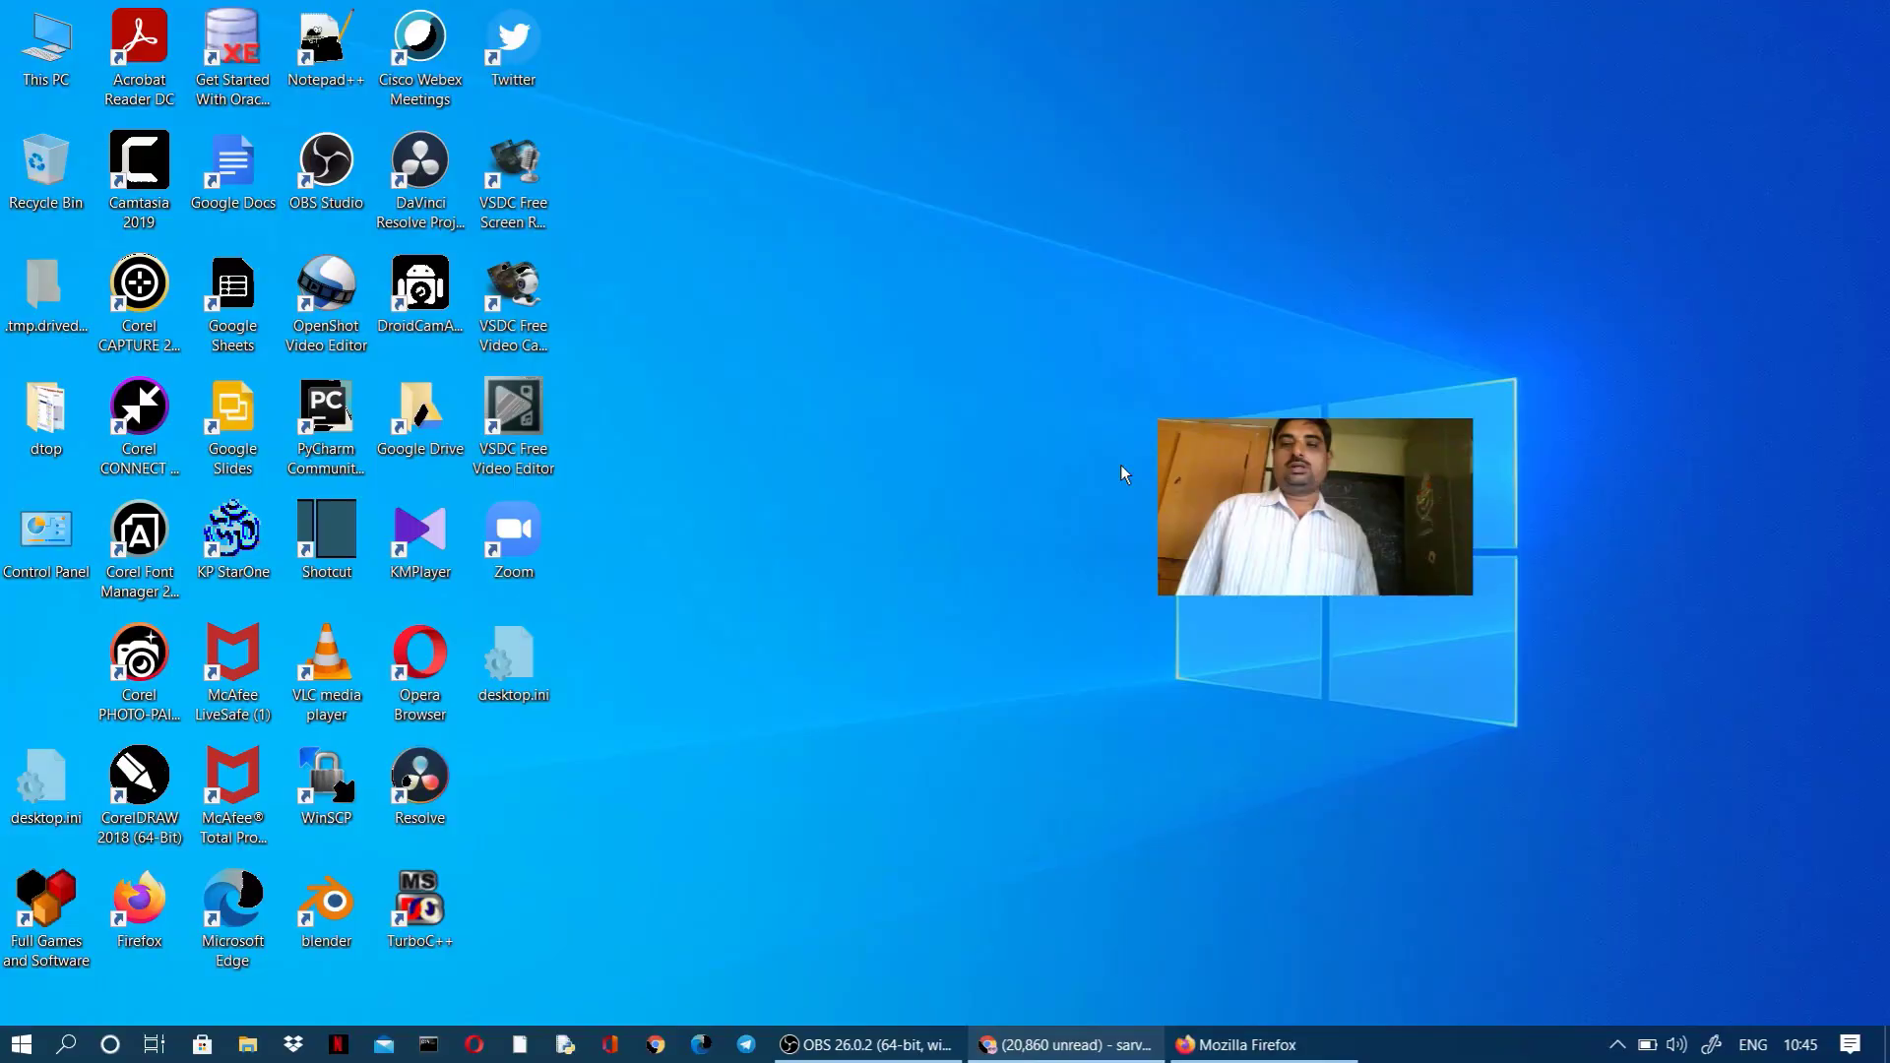
pyautogui.hotkey('alt', 'Tab')
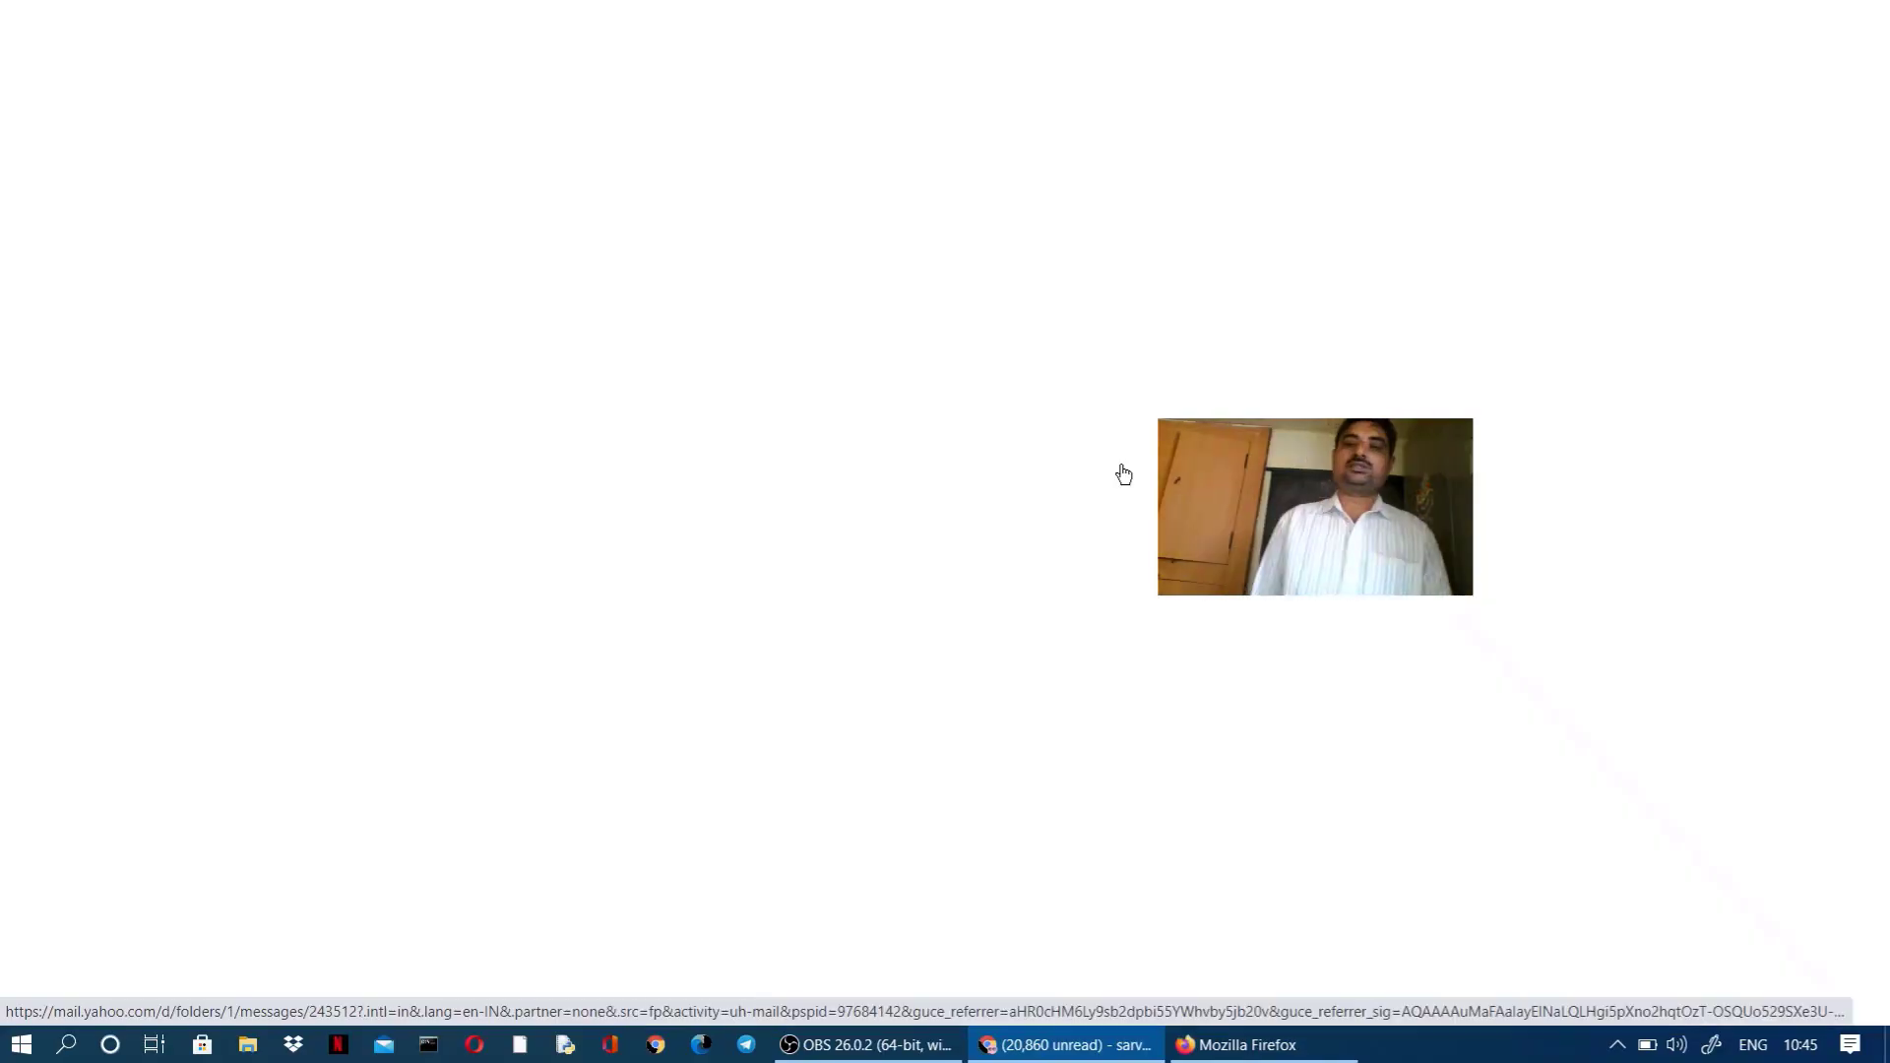